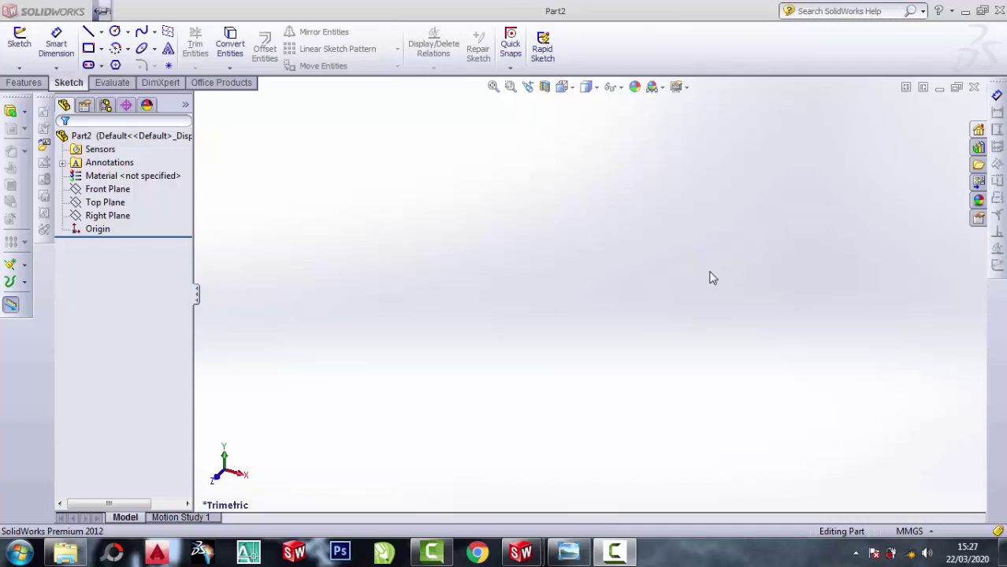
Review the dimensioned isometric drawing of the stepped block, then return to the empty part.
{"action": "left_click", "coordinate": [569, 552]}
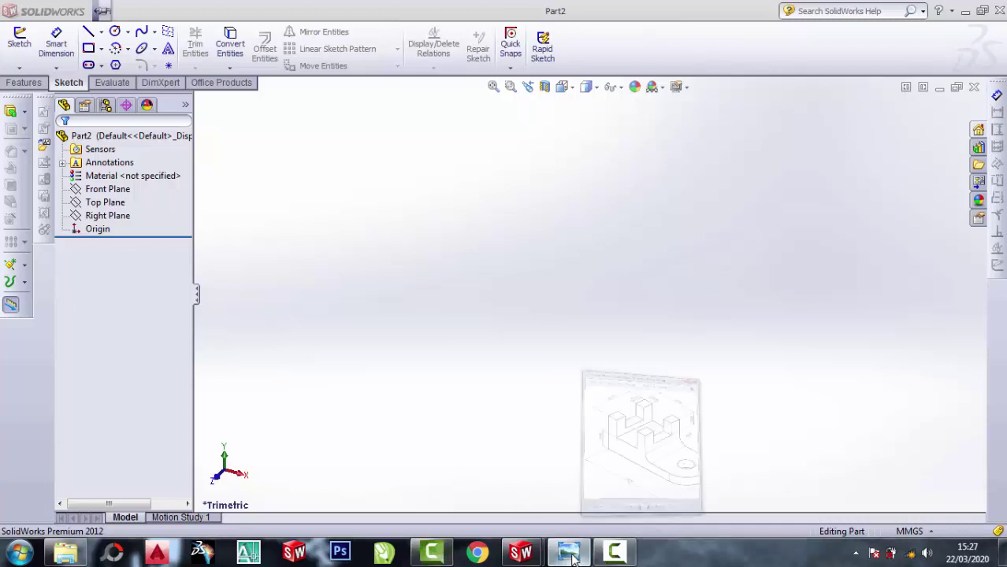
{"action": "scroll", "coordinate": [676, 288], "scroll_direction": "down", "scroll_amount": 2}
{"action": "scroll", "coordinate": [782, 293], "scroll_direction": "up", "scroll_amount": 2}
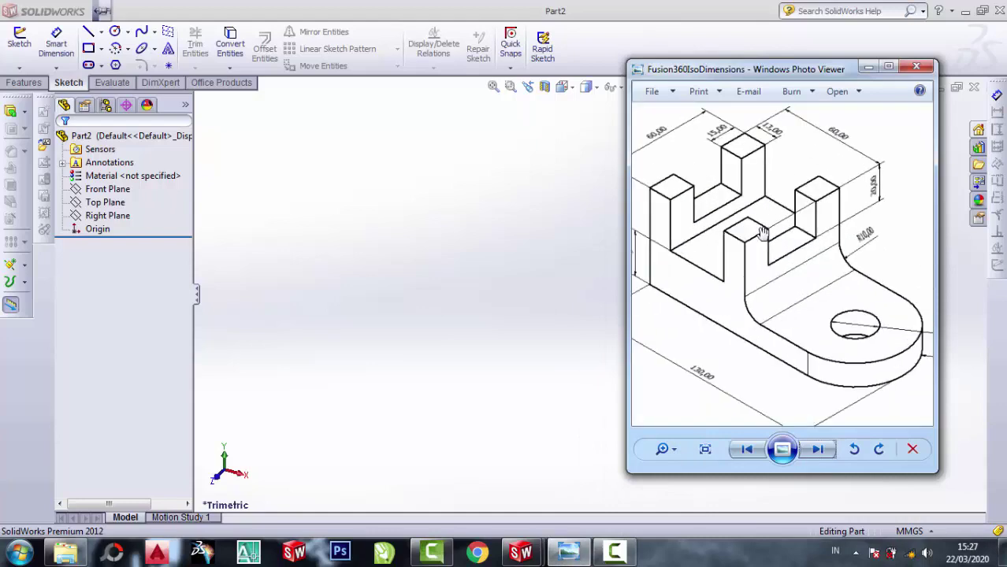
{"action": "scroll", "coordinate": [763, 234], "scroll_direction": "down", "scroll_amount": 1}
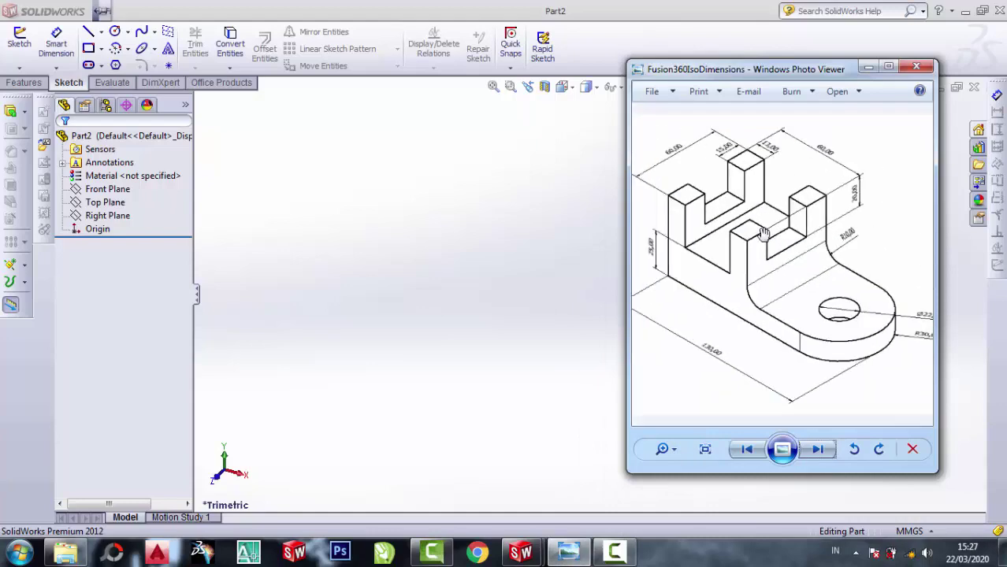
{"action": "scroll", "coordinate": [678, 265], "scroll_direction": "up", "scroll_amount": 1}
{"action": "scroll", "coordinate": [698, 290], "scroll_direction": "down", "scroll_amount": 1}
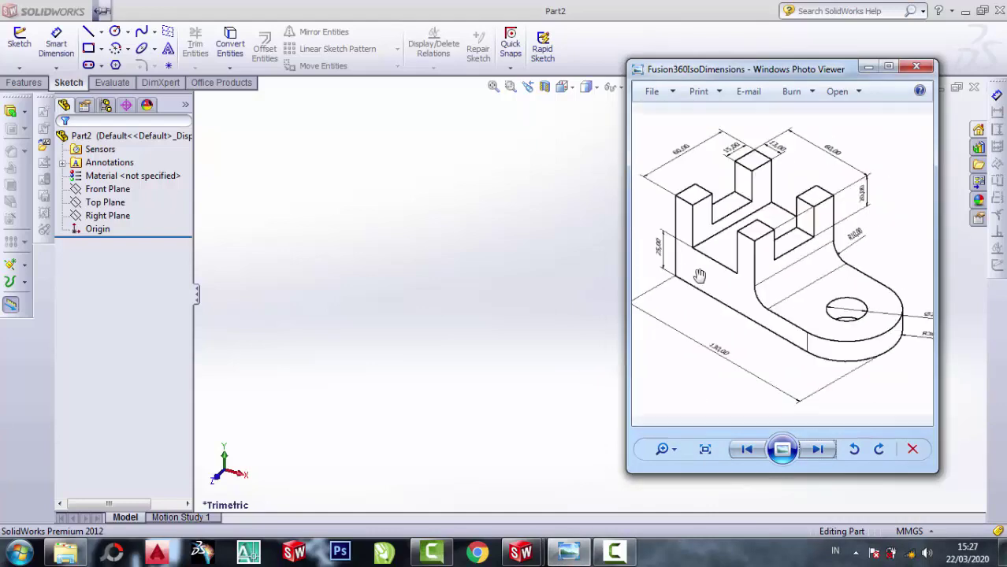
{"action": "left_click", "coordinate": [463, 272]}
On the Front Plane, draw the outline's left edge, first top edge and notch from the origin.
{"action": "left_click", "coordinate": [139, 190]}
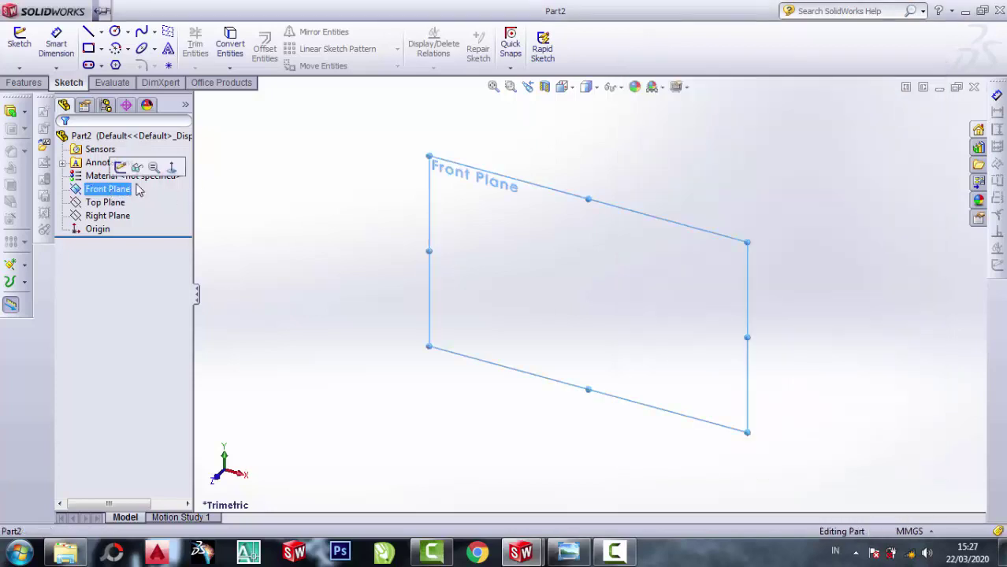
{"action": "left_click", "coordinate": [171, 168]}
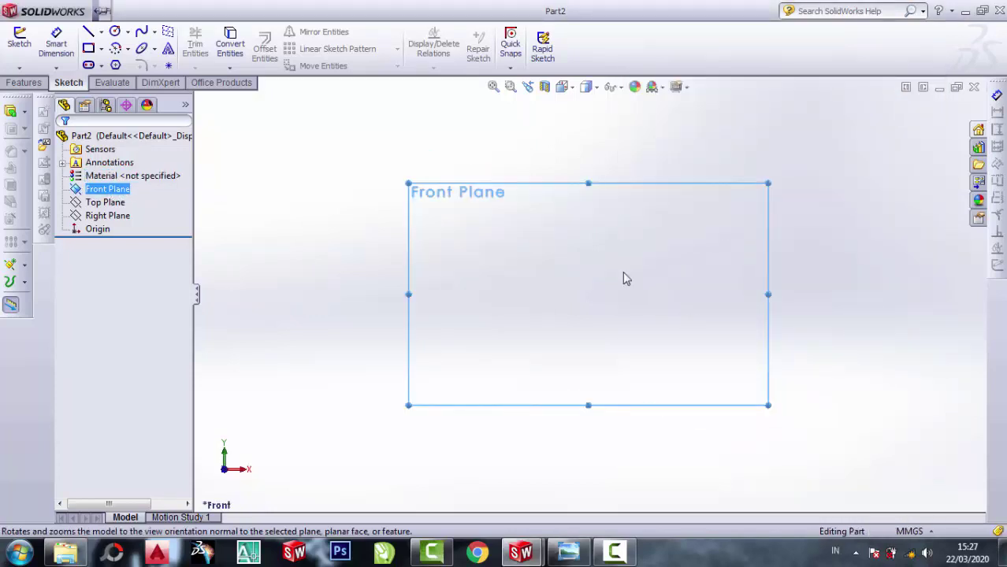
{"action": "left_click", "coordinate": [89, 33]}
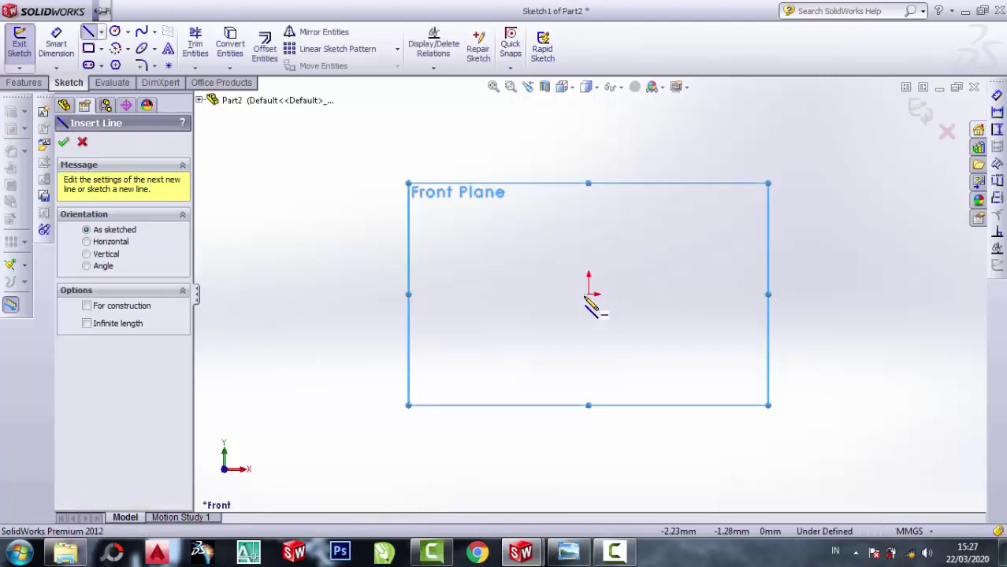
{"action": "left_click", "coordinate": [588, 293]}
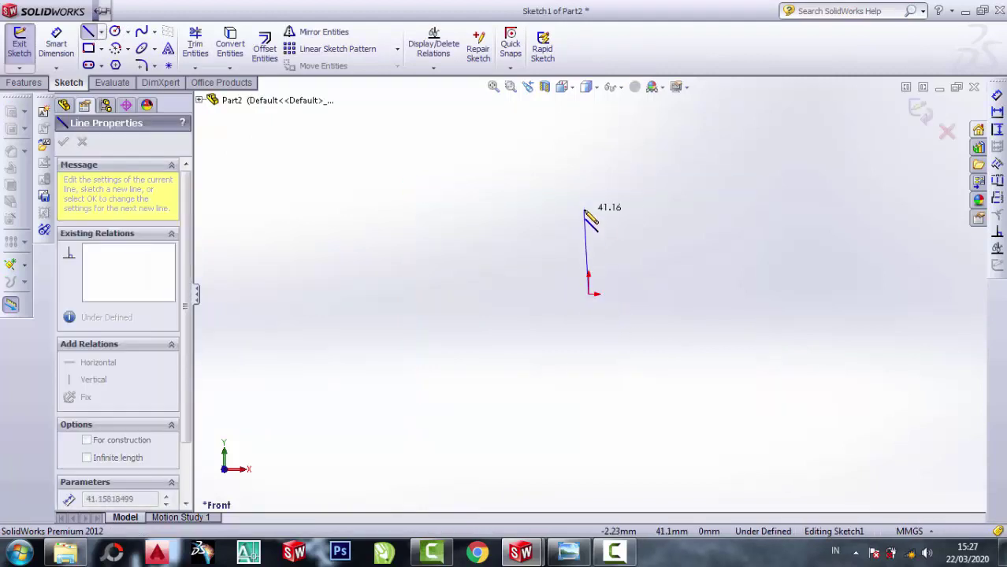
{"action": "left_click", "coordinate": [589, 201]}
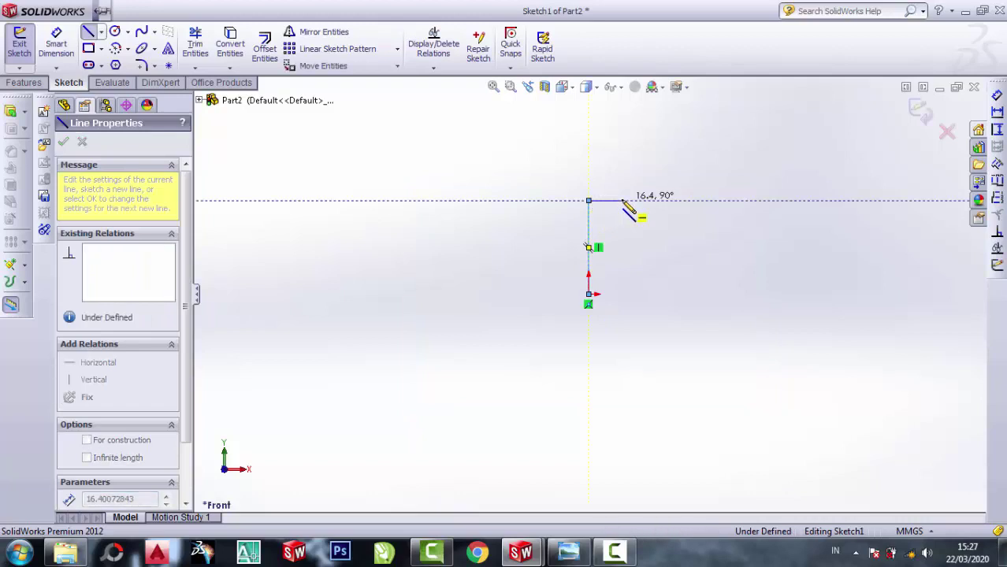
{"action": "left_click", "coordinate": [621, 200]}
{"action": "left_click", "coordinate": [621, 236]}
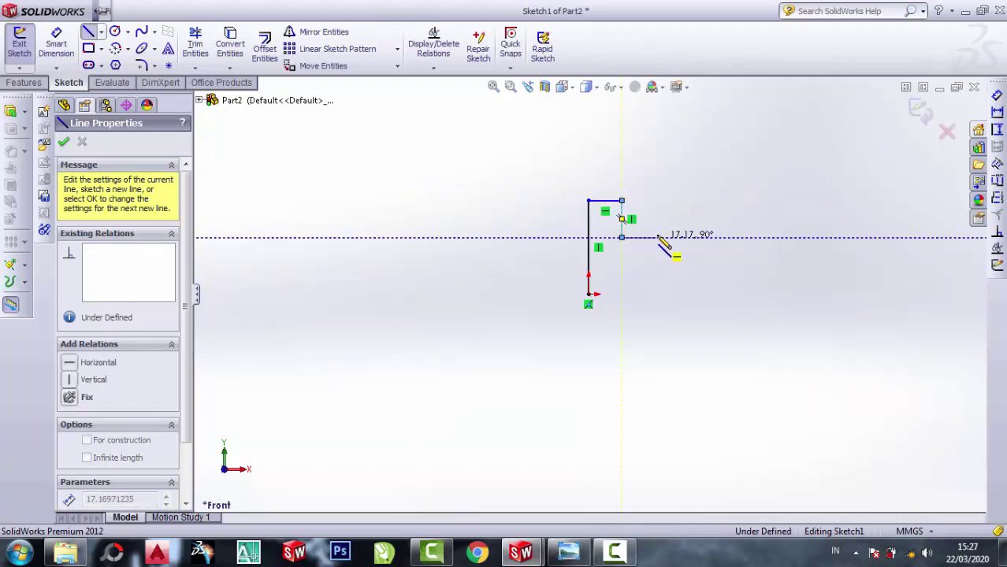
{"action": "left_click", "coordinate": [657, 236]}
Draw the taller top edge, lower ledge and right end, closing the outline at the origin.
{"action": "left_click", "coordinate": [656, 200]}
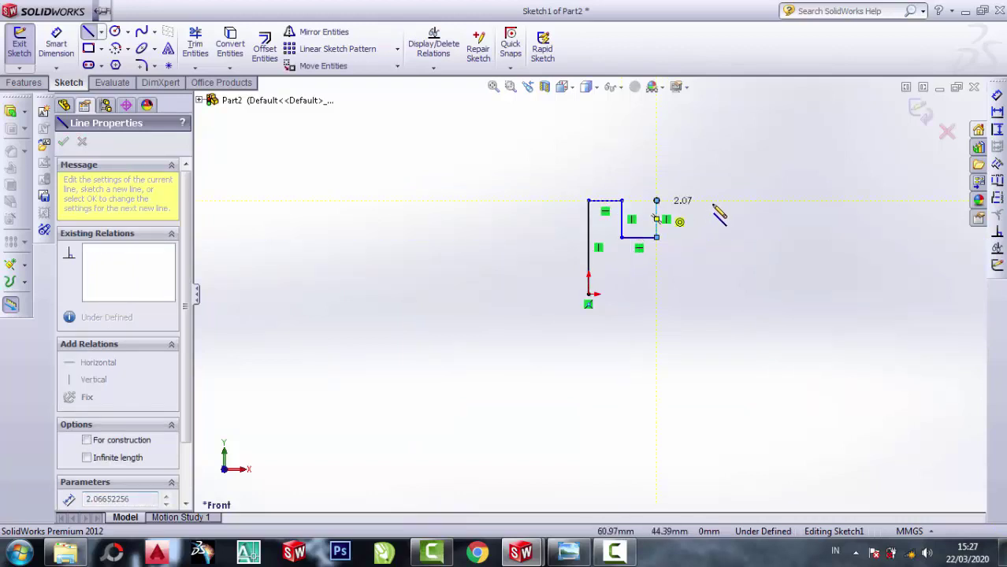
{"action": "left_click", "coordinate": [713, 201]}
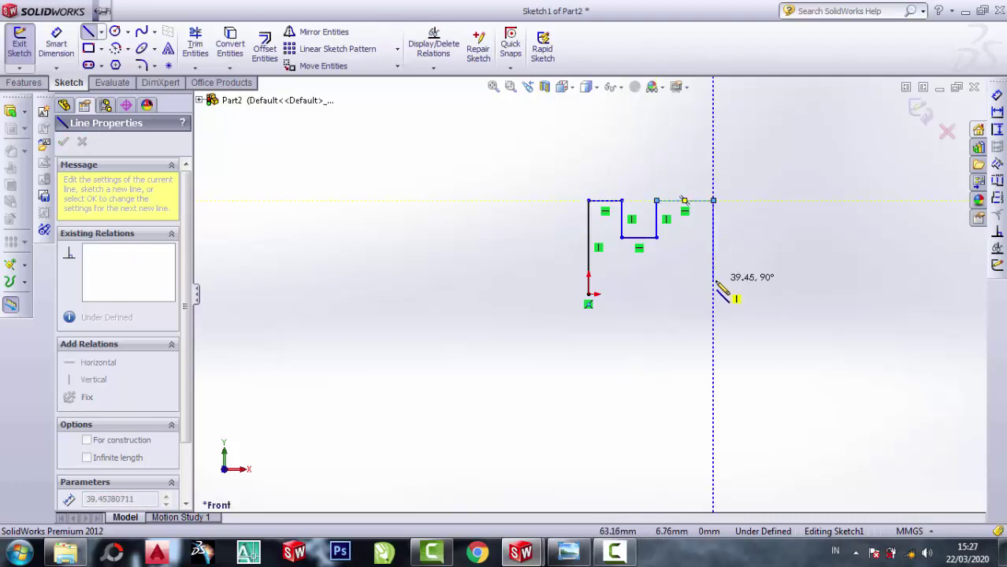
{"action": "left_click", "coordinate": [713, 270]}
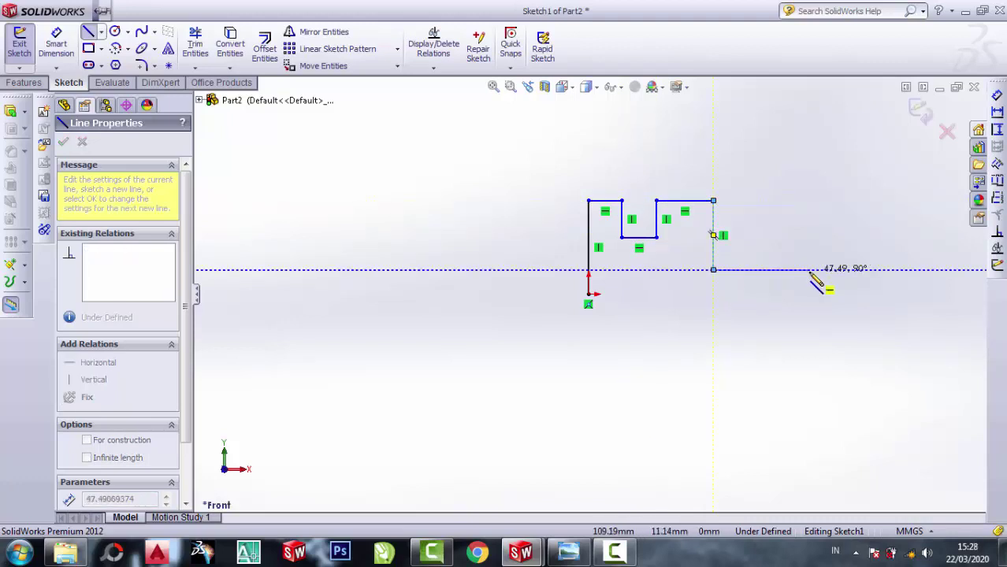
{"action": "left_click", "coordinate": [809, 293]}
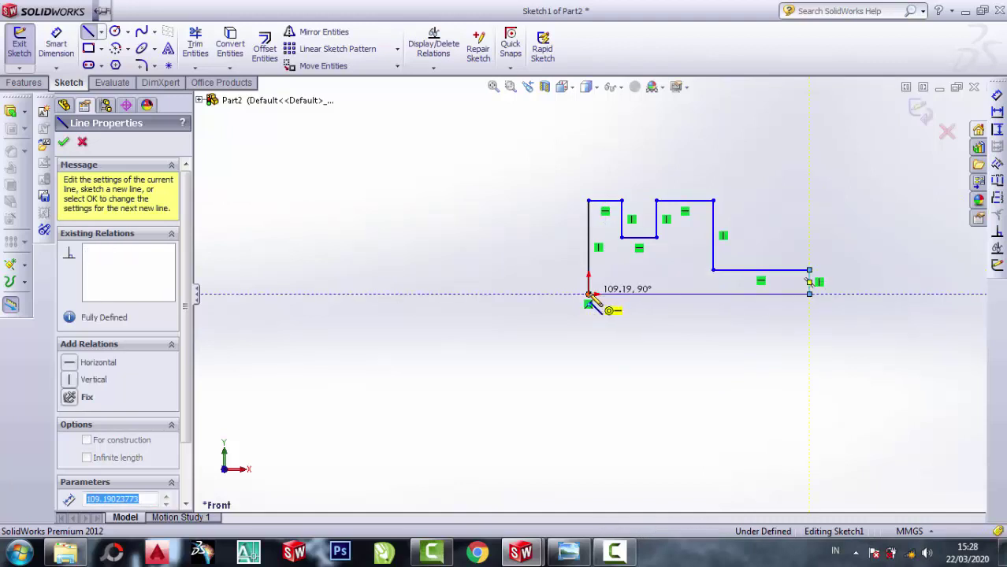
{"action": "left_click", "coordinate": [590, 295]}
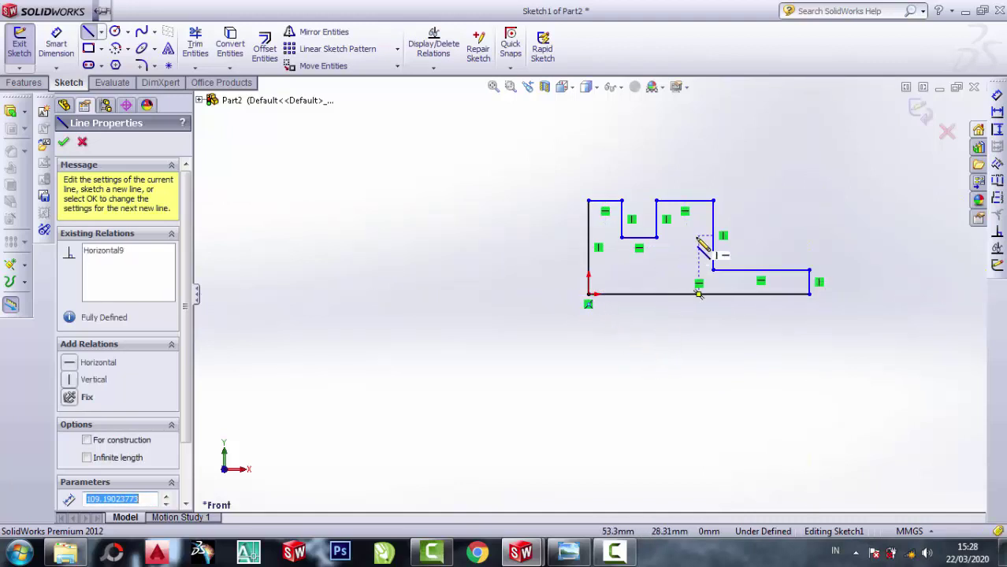
{"action": "scroll", "coordinate": [717, 245], "scroll_direction": "down", "scroll_amount": 2}
{"action": "left_click", "coordinate": [64, 143]}
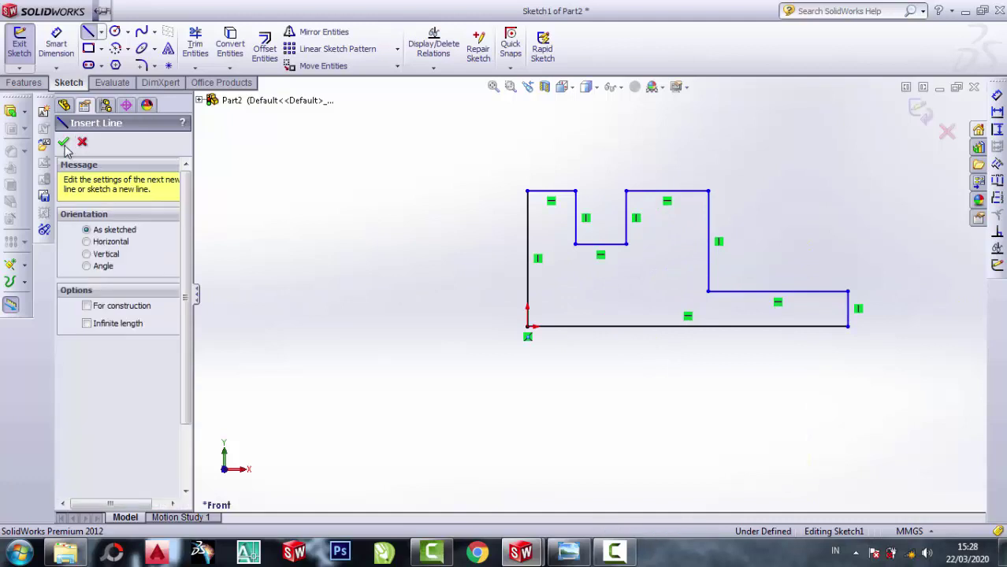
Compare the stepped sketch against the reference drawing, then hide the drawing.
{"action": "scroll", "coordinate": [737, 197], "scroll_direction": "down", "scroll_amount": 1}
{"action": "scroll", "coordinate": [731, 220], "scroll_direction": "down", "scroll_amount": 1}
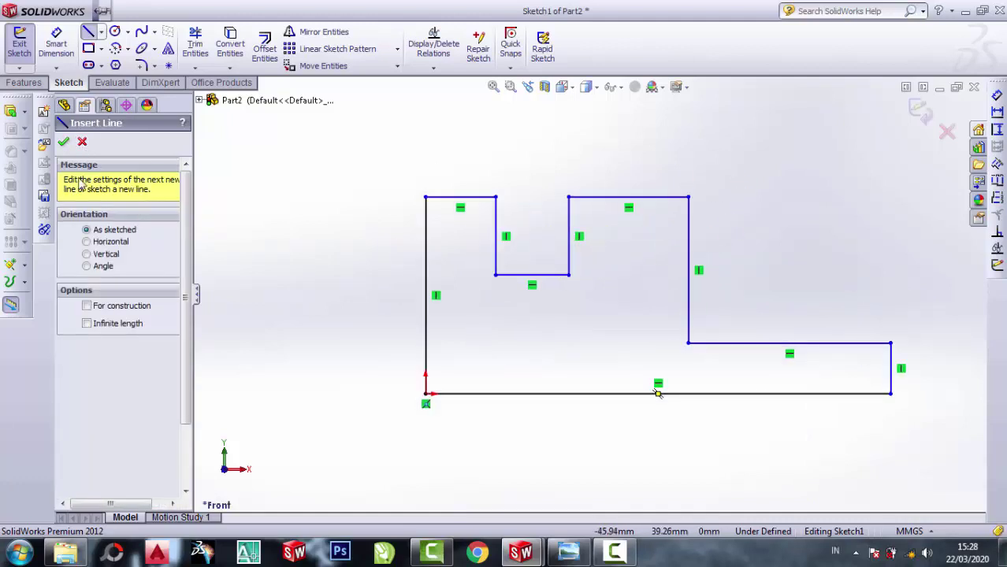
{"action": "left_click", "coordinate": [568, 552]}
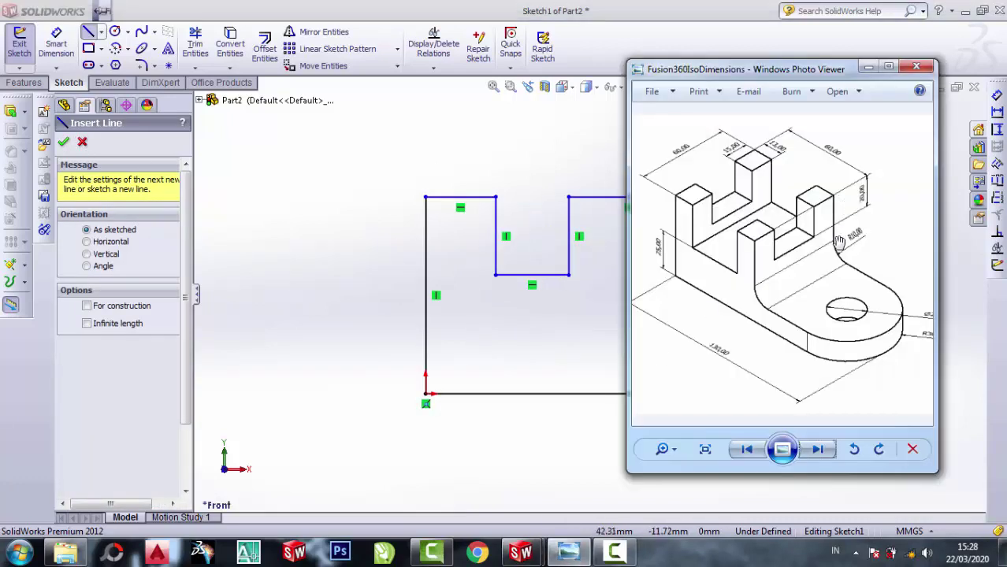
{"action": "scroll", "coordinate": [729, 406], "scroll_direction": "up", "scroll_amount": 2}
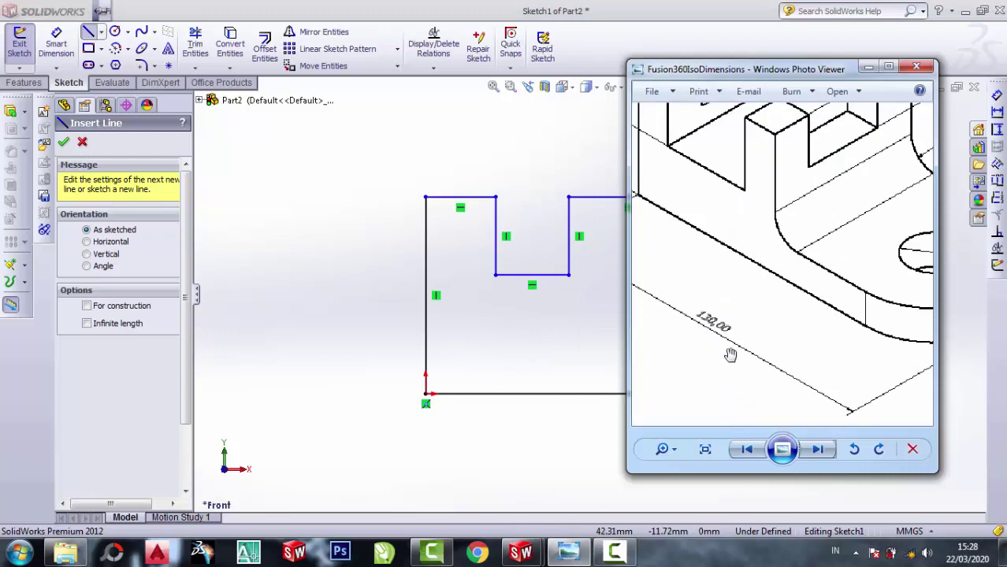
{"action": "left_click", "coordinate": [867, 67]}
Dimension the profile's bottom edge and set its length to 130 mm.
{"action": "key", "text": "d"}
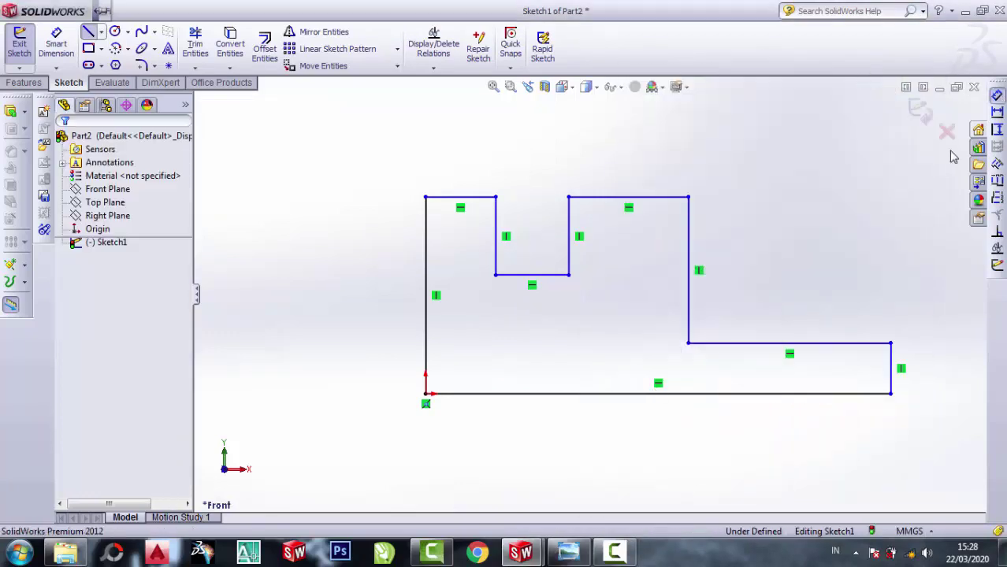
{"action": "left_click", "coordinate": [595, 394]}
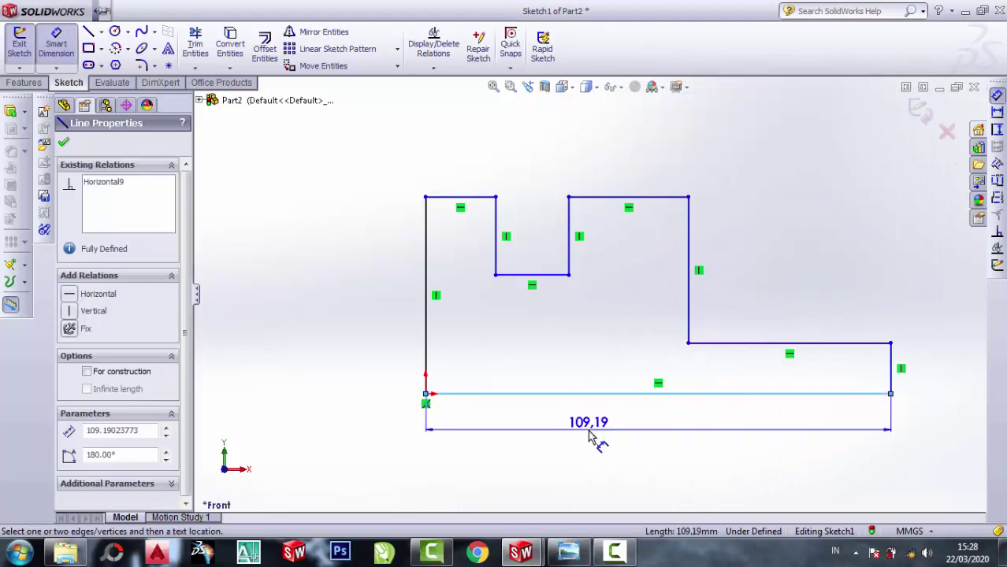
{"action": "left_click", "coordinate": [595, 436]}
{"action": "type", "text": "1"}
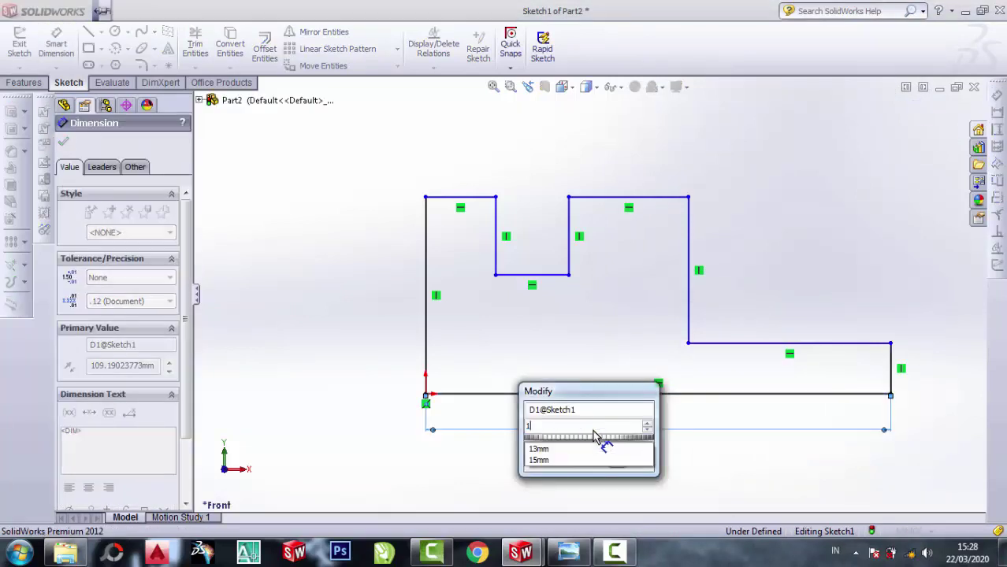
{"action": "type", "text": "3"}
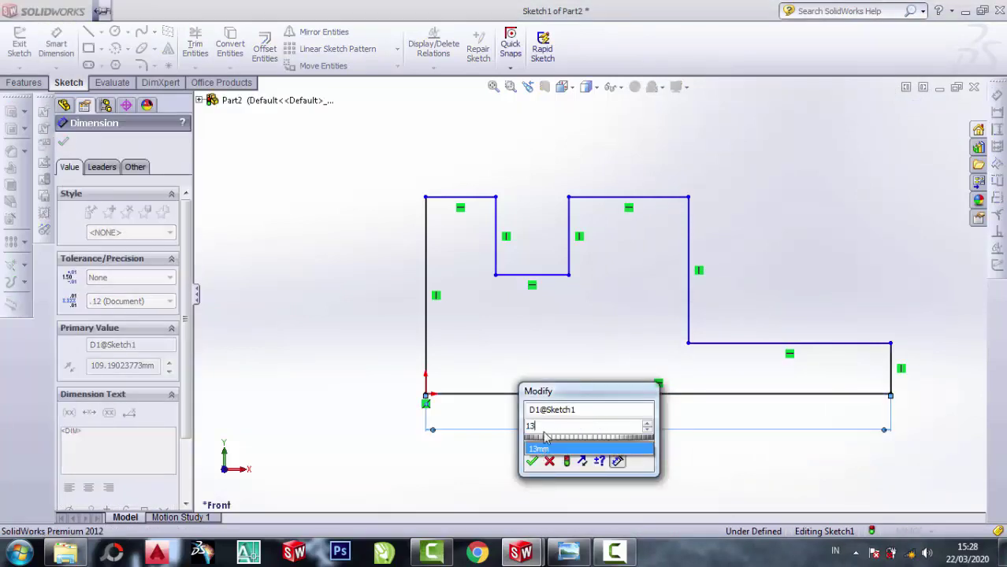
{"action": "key", "text": "BackSpace"}
{"action": "type", "text": "0"}
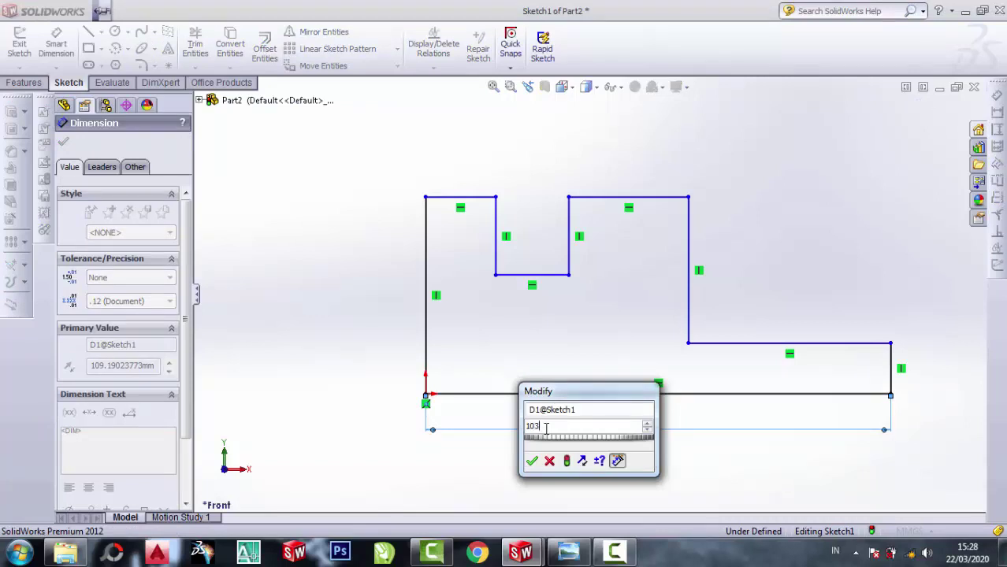
{"action": "key", "text": "BackSpace"}
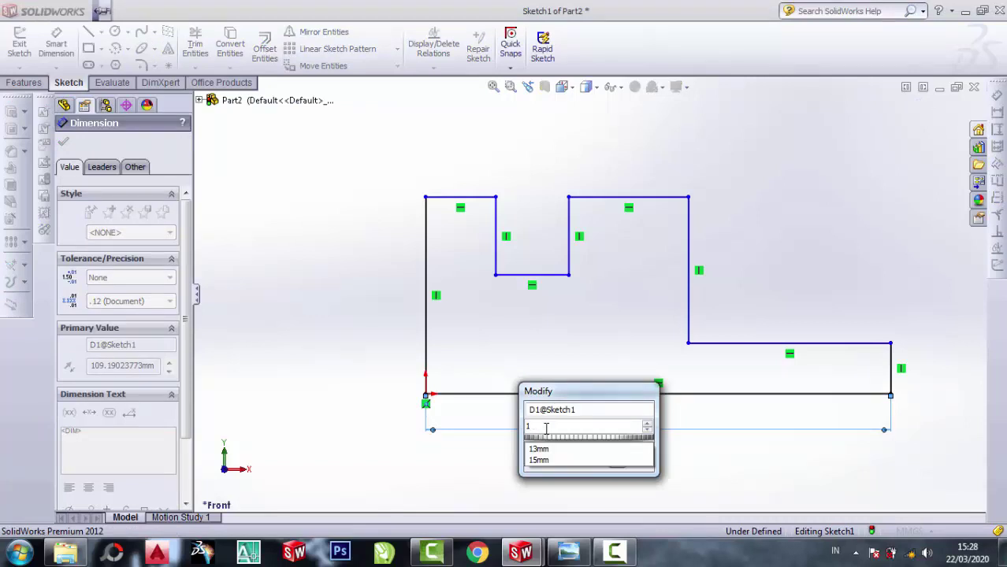
{"action": "type", "text": "1"}
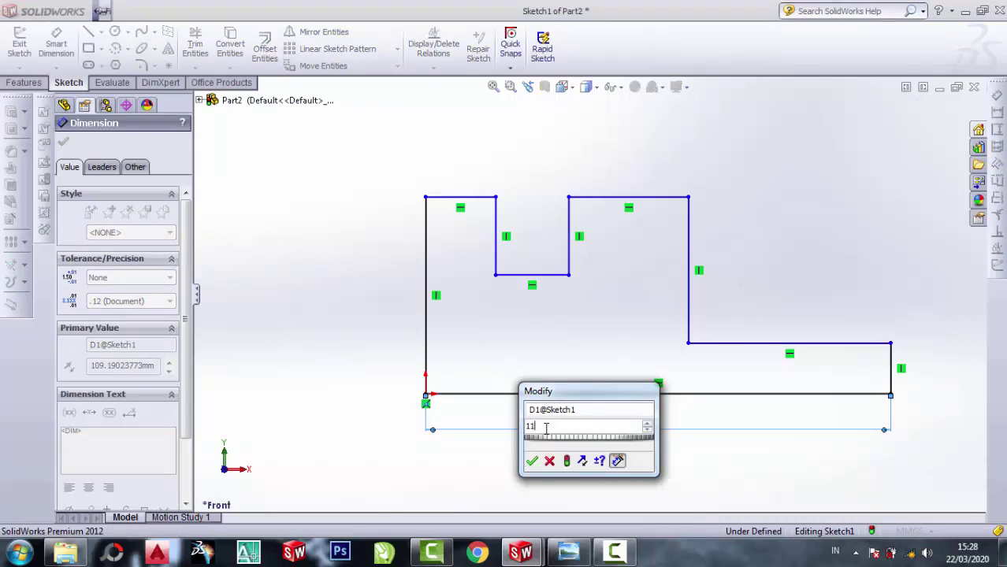
{"action": "key", "text": "BackSpace"}
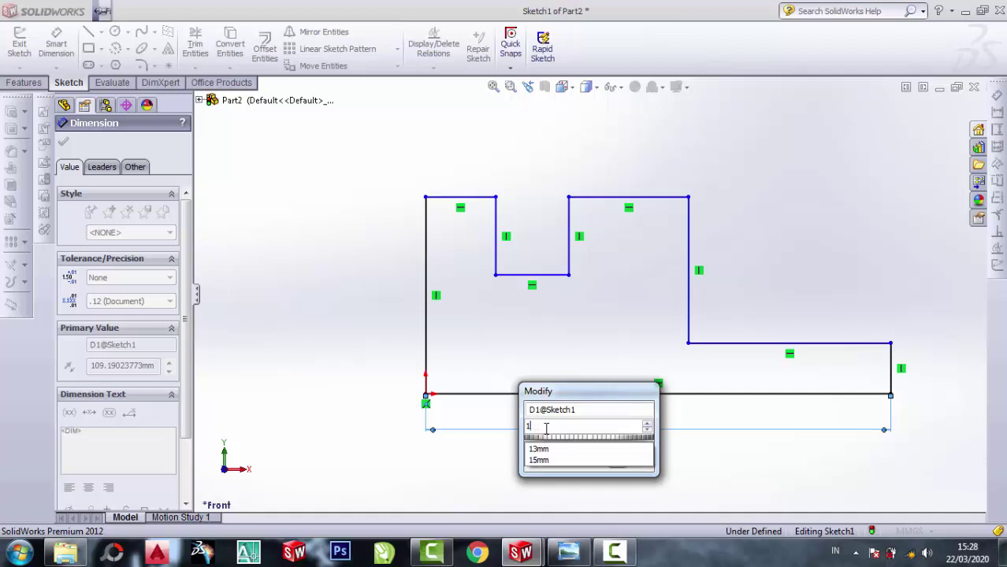
{"action": "type", "text": "3"}
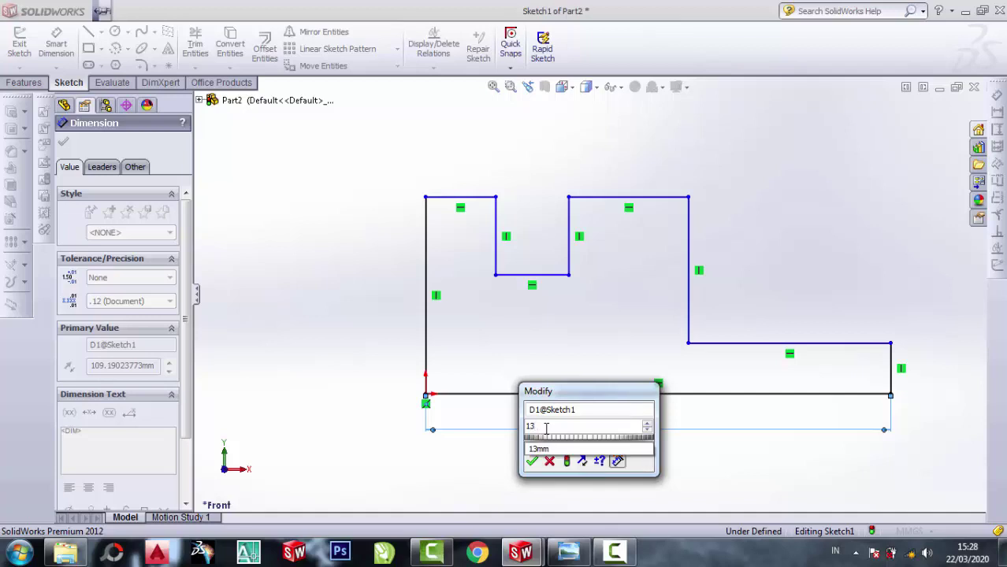
{"action": "left_click", "coordinate": [568, 552]}
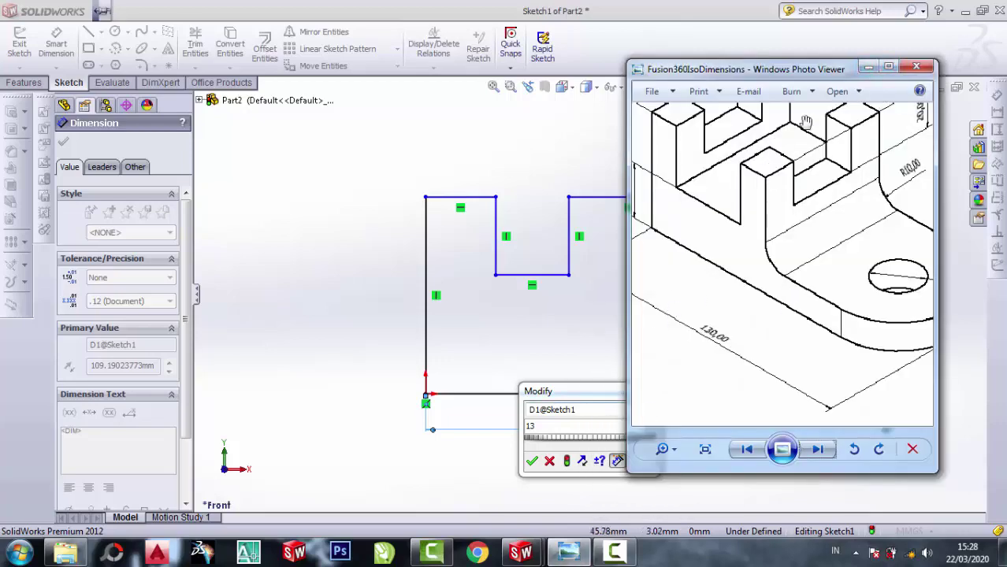
{"action": "left_click", "coordinate": [868, 67]}
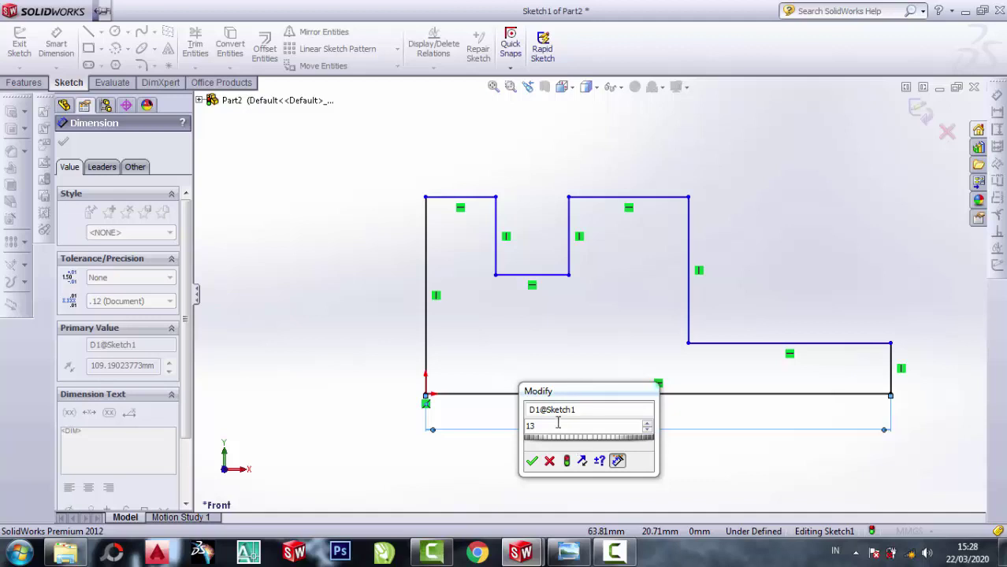
{"action": "left_click", "coordinate": [558, 426]}
{"action": "type", "text": "0"}
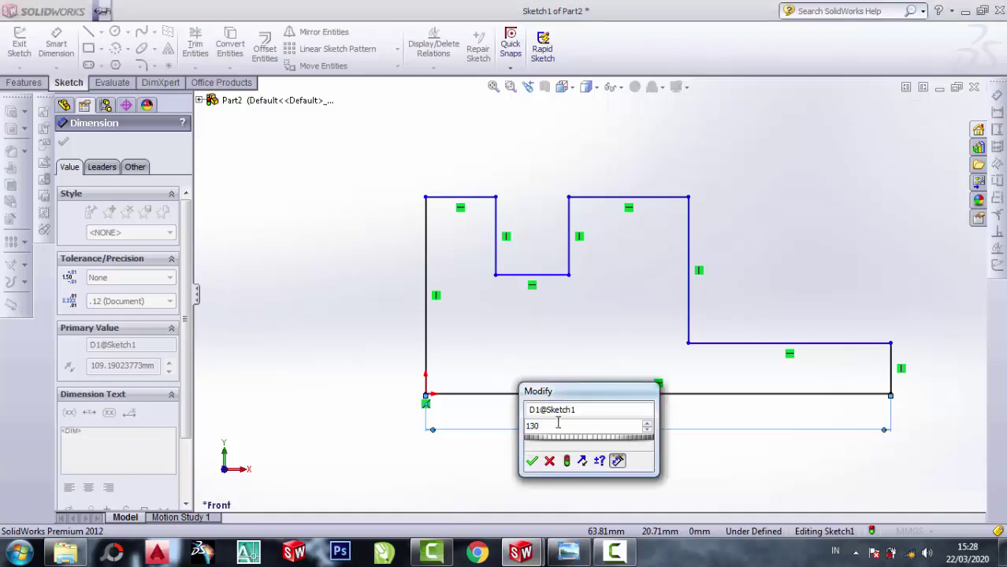
{"action": "key", "text": "Return"}
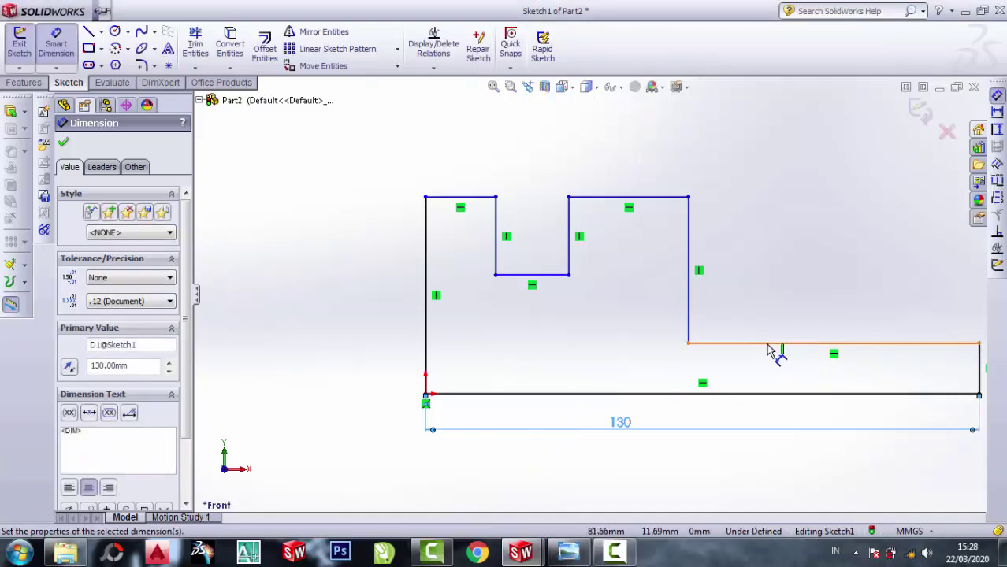
Place a height dimension from the right step's upper edge to the bottom line, checking the reference.
{"action": "left_click", "coordinate": [720, 345]}
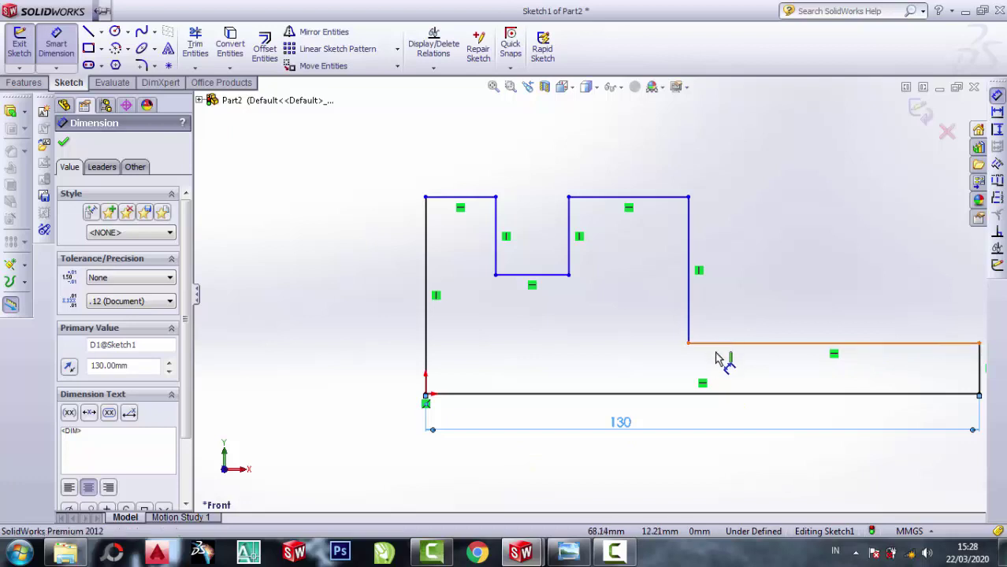
{"action": "left_click", "coordinate": [717, 394]}
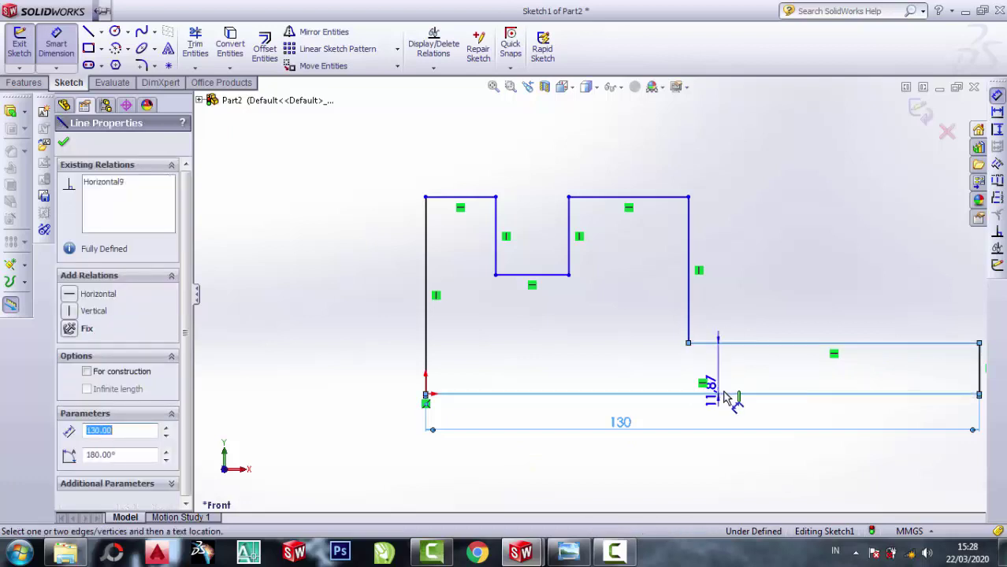
{"action": "left_click", "coordinate": [776, 392]}
{"action": "key", "text": "alt+Tab"}
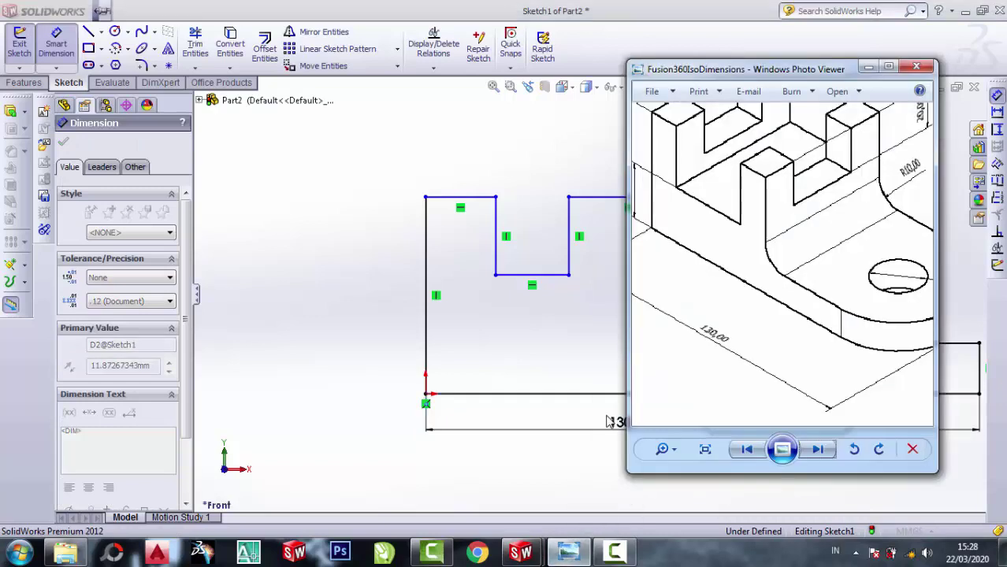
{"action": "scroll", "coordinate": [818, 307], "scroll_direction": "down", "scroll_amount": 5}
{"action": "scroll", "coordinate": [910, 331], "scroll_direction": "up", "scroll_amount": 2}
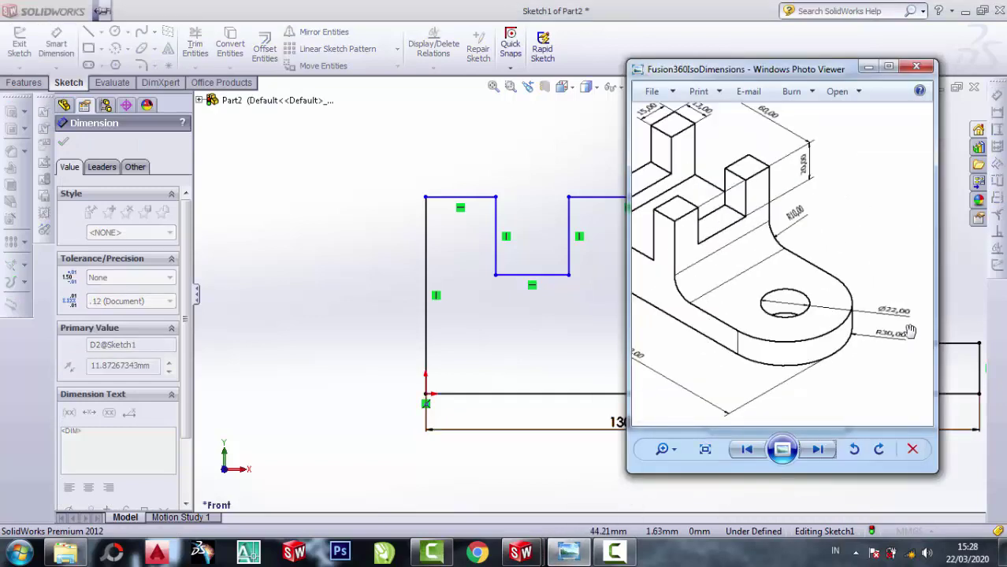
{"action": "left_click", "coordinate": [865, 69]}
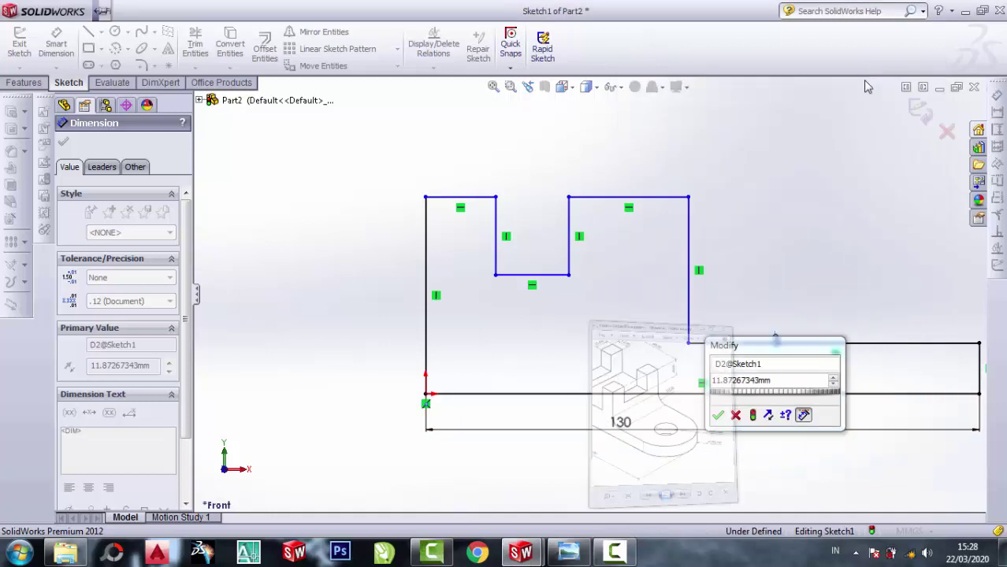
Set the right-hand lower ledge height to 10 mm.
{"action": "left_click", "coordinate": [773, 381]}
{"action": "type", "text": "1"}
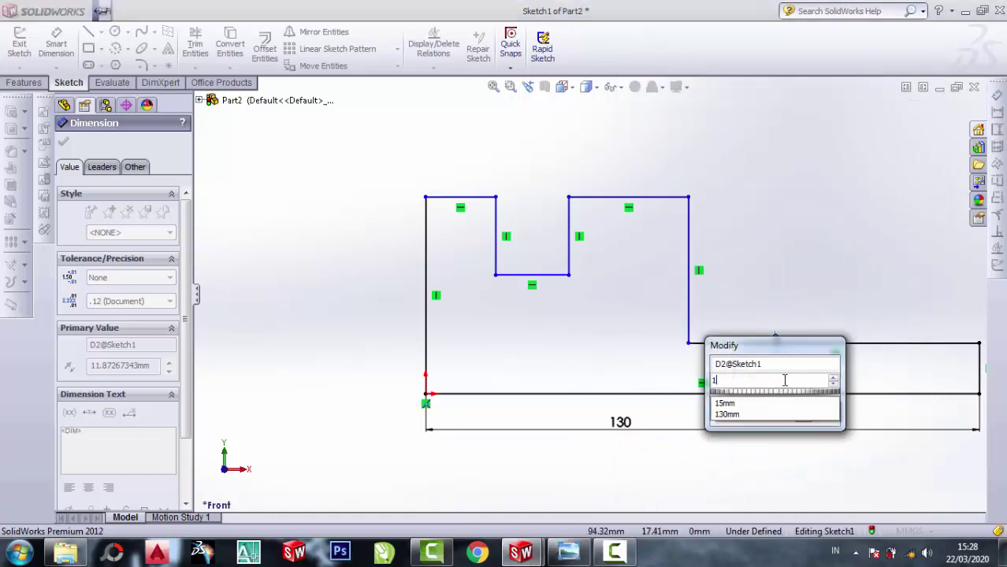
{"action": "type", "text": "0"}
{"action": "key", "text": "Return"}
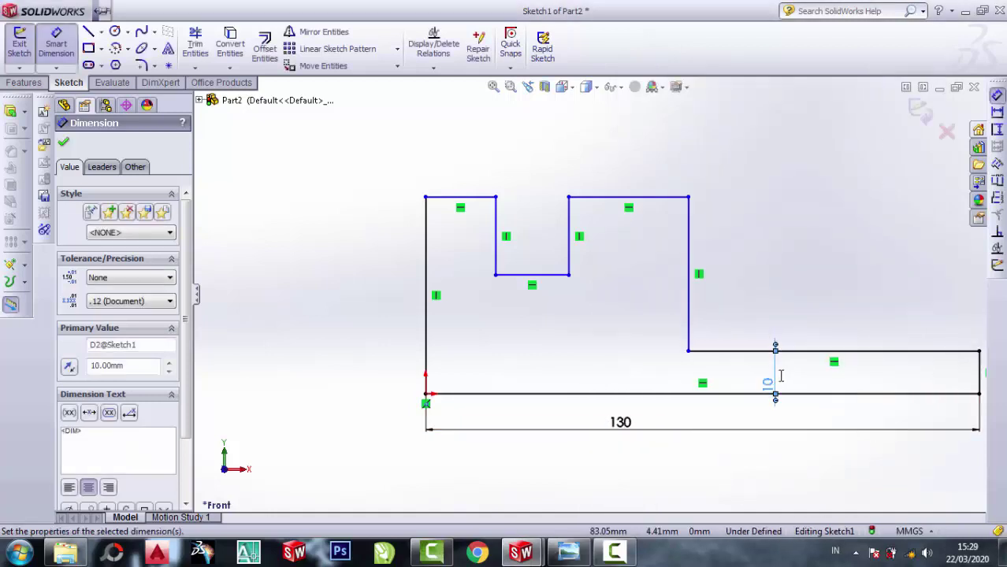
Place a height dimension on the profile's left vertical edge and compare with the reference drawing.
{"action": "left_click", "coordinate": [427, 245]}
{"action": "left_click", "coordinate": [331, 275]}
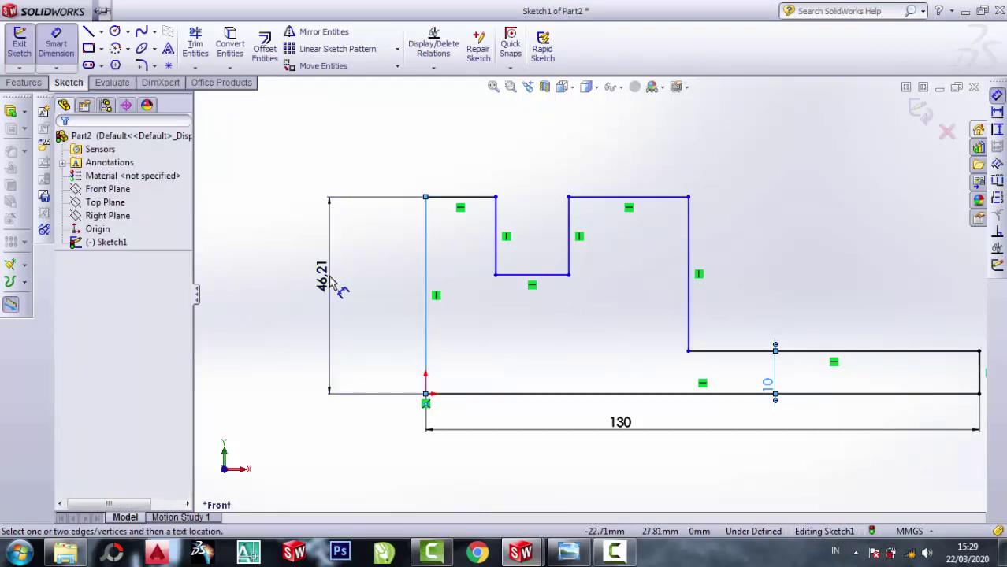
{"action": "left_click", "coordinate": [570, 551]}
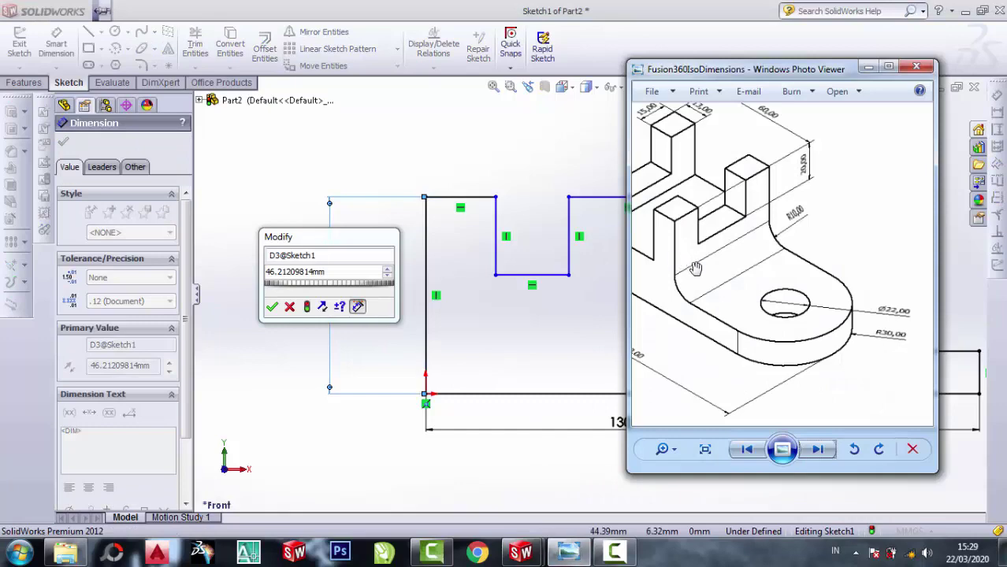
{"action": "scroll", "coordinate": [686, 264], "scroll_direction": "down", "scroll_amount": 2}
{"action": "scroll", "coordinate": [658, 235], "scroll_direction": "up", "scroll_amount": 2}
{"action": "scroll", "coordinate": [658, 235], "scroll_direction": "up", "scroll_amount": 1}
{"action": "scroll", "coordinate": [664, 244], "scroll_direction": "up", "scroll_amount": 1}
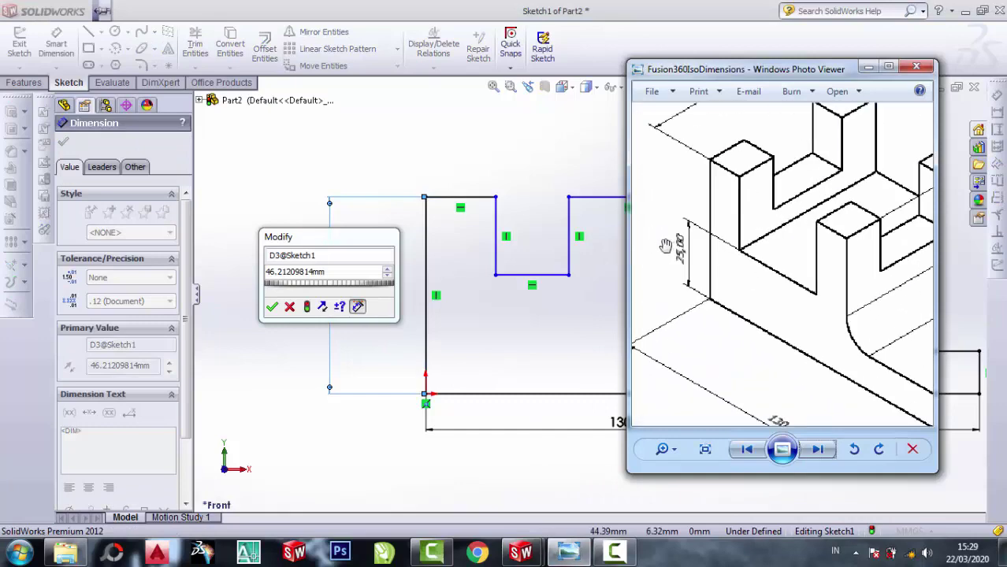
{"action": "scroll", "coordinate": [678, 272], "scroll_direction": "up", "scroll_amount": 1}
{"action": "scroll", "coordinate": [686, 282], "scroll_direction": "up", "scroll_amount": 1}
{"action": "scroll", "coordinate": [675, 262], "scroll_direction": "down", "scroll_amount": 1}
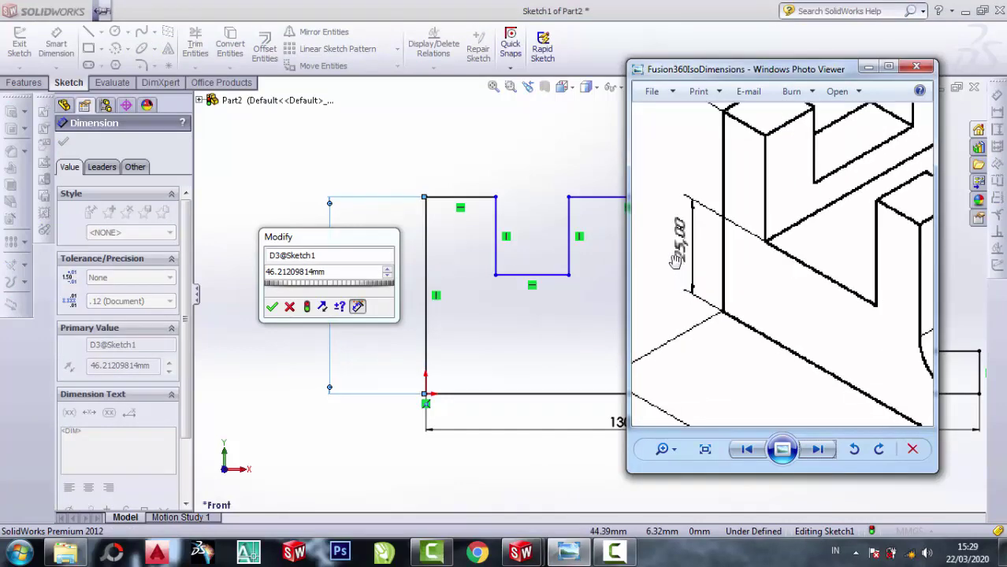
{"action": "scroll", "coordinate": [682, 262], "scroll_direction": "down", "scroll_amount": 1}
{"action": "scroll", "coordinate": [833, 226], "scroll_direction": "down", "scroll_amount": 1}
{"action": "scroll", "coordinate": [843, 209], "scroll_direction": "up", "scroll_amount": 2}
{"action": "scroll", "coordinate": [841, 208], "scroll_direction": "up", "scroll_amount": 1}
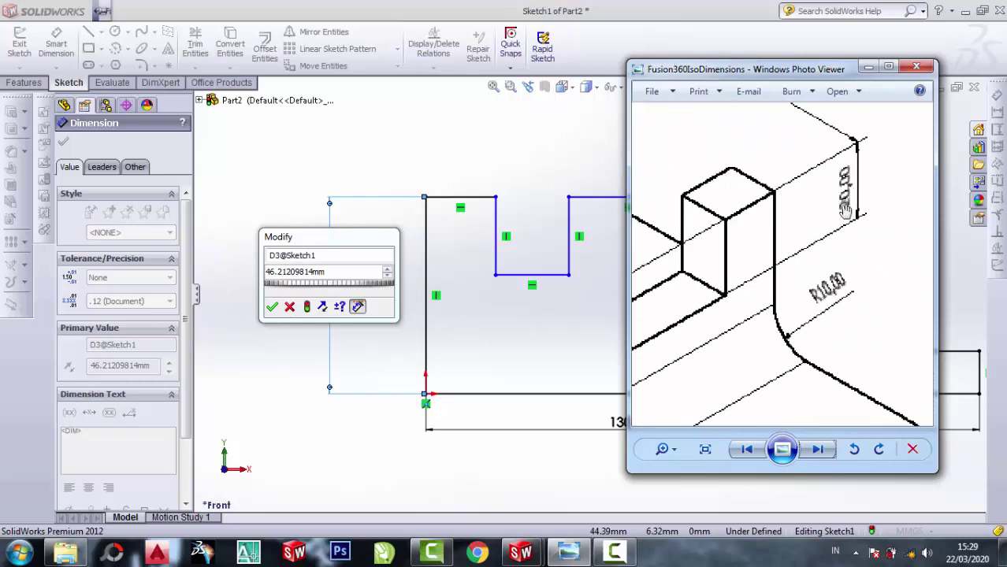
{"action": "scroll", "coordinate": [847, 227], "scroll_direction": "down", "scroll_amount": 1}
{"action": "scroll", "coordinate": [677, 253], "scroll_direction": "down", "scroll_amount": 1}
{"action": "scroll", "coordinate": [687, 262], "scroll_direction": "up", "scroll_amount": 2}
{"action": "scroll", "coordinate": [773, 218], "scroll_direction": "up", "scroll_amount": 1}
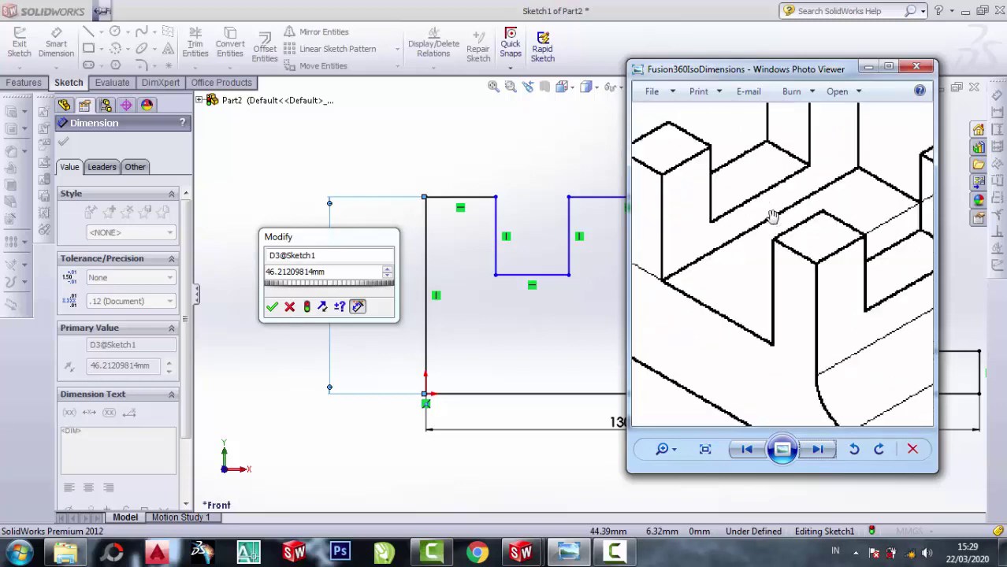
{"action": "scroll", "coordinate": [765, 209], "scroll_direction": "down", "scroll_amount": 1}
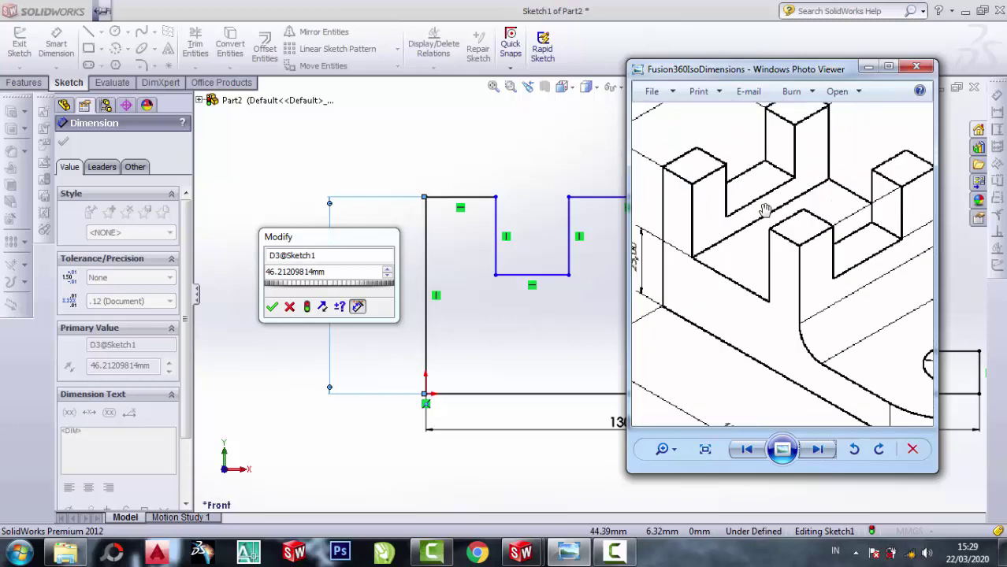
{"action": "scroll", "coordinate": [765, 210], "scroll_direction": "down", "scroll_amount": 1}
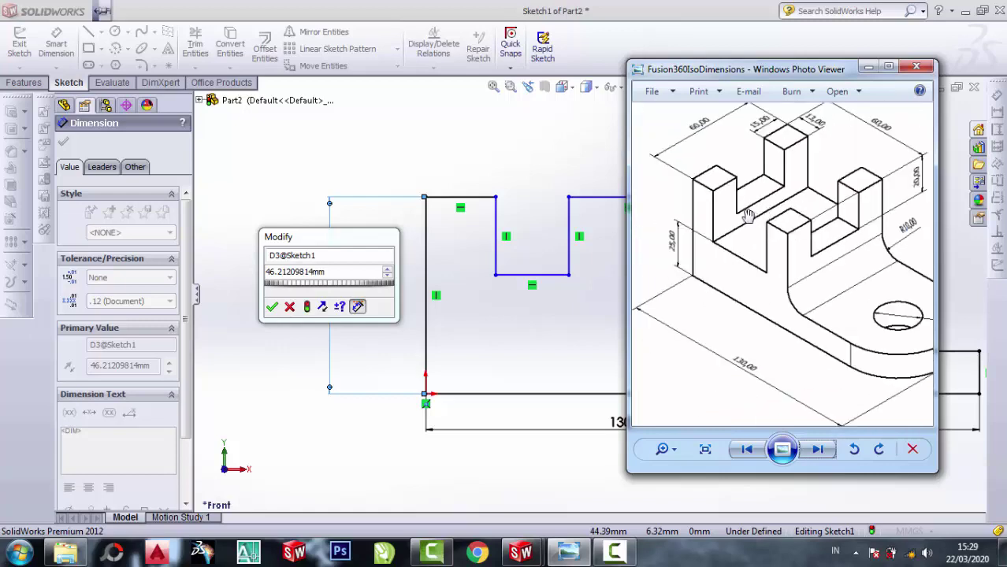
{"action": "scroll", "coordinate": [748, 216], "scroll_direction": "up", "scroll_amount": 2}
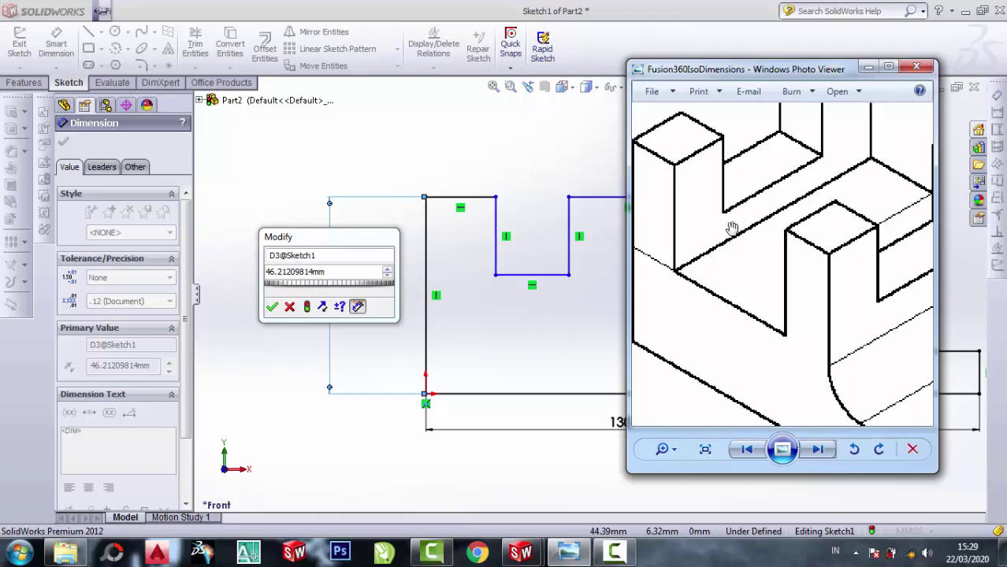
{"action": "scroll", "coordinate": [732, 227], "scroll_direction": "down", "scroll_amount": 1}
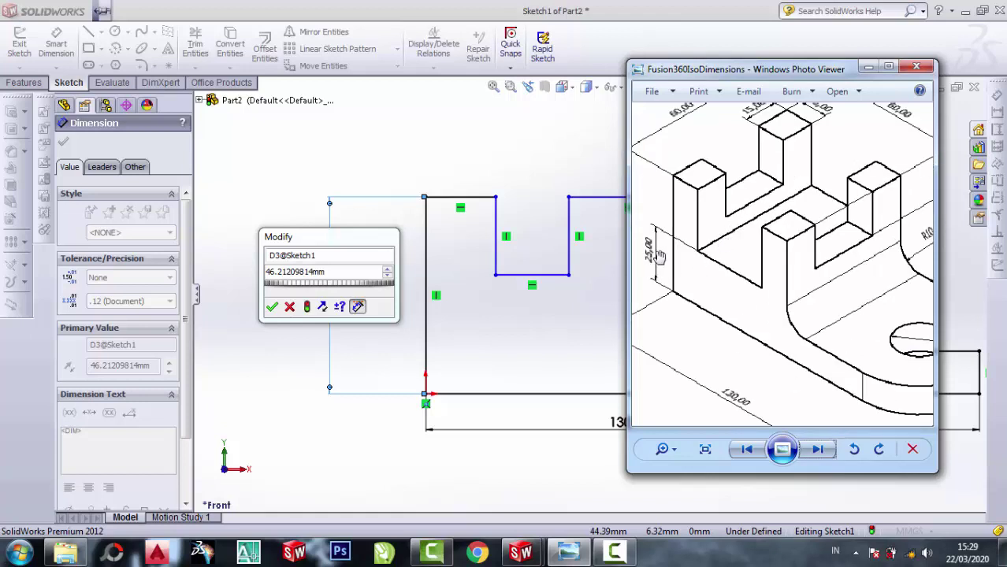
{"action": "scroll", "coordinate": [661, 257], "scroll_direction": "down", "scroll_amount": 1}
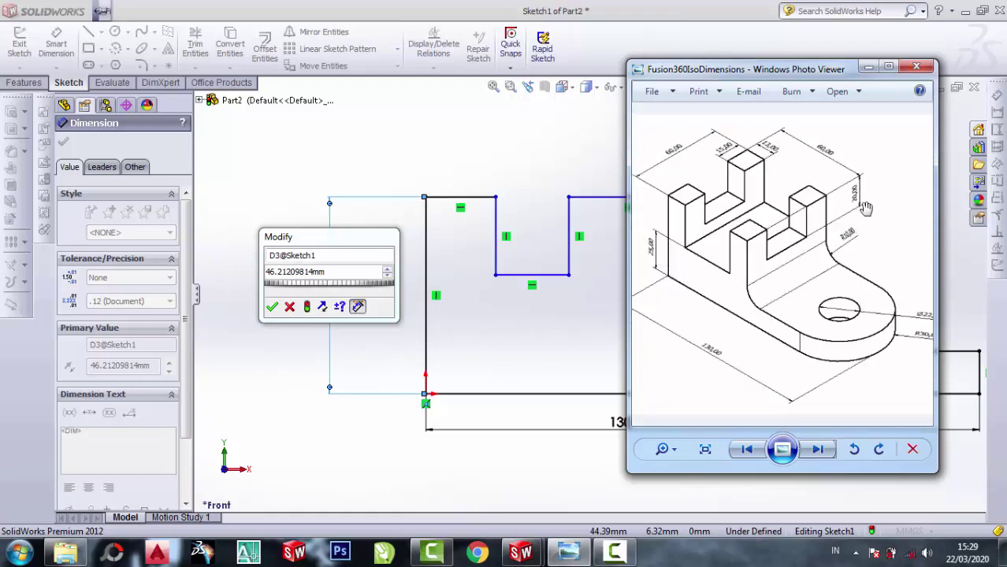
{"action": "scroll", "coordinate": [737, 225], "scroll_direction": "up", "scroll_amount": 1}
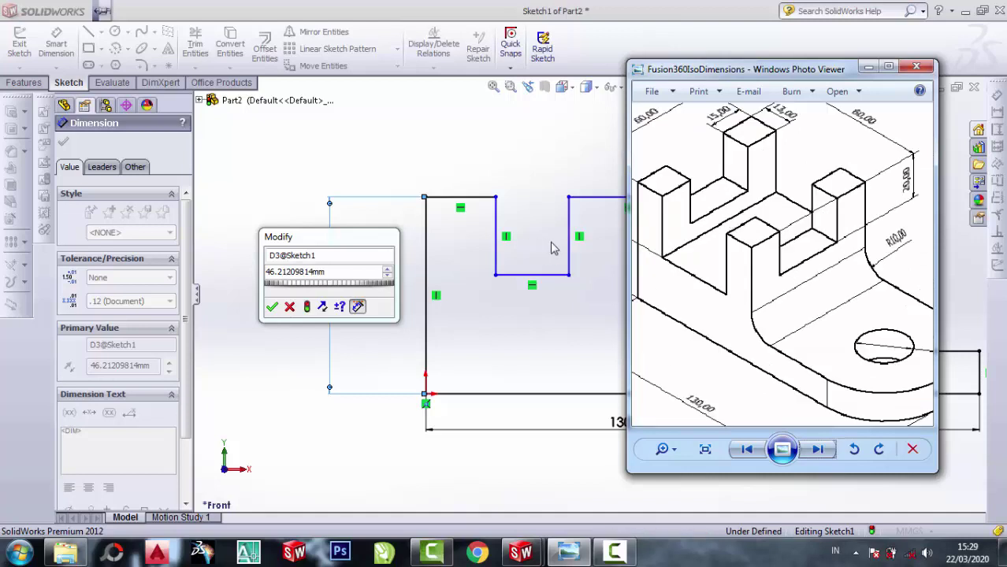
Set the left-side height to 50 mm.
{"action": "left_click", "coordinate": [338, 271]}
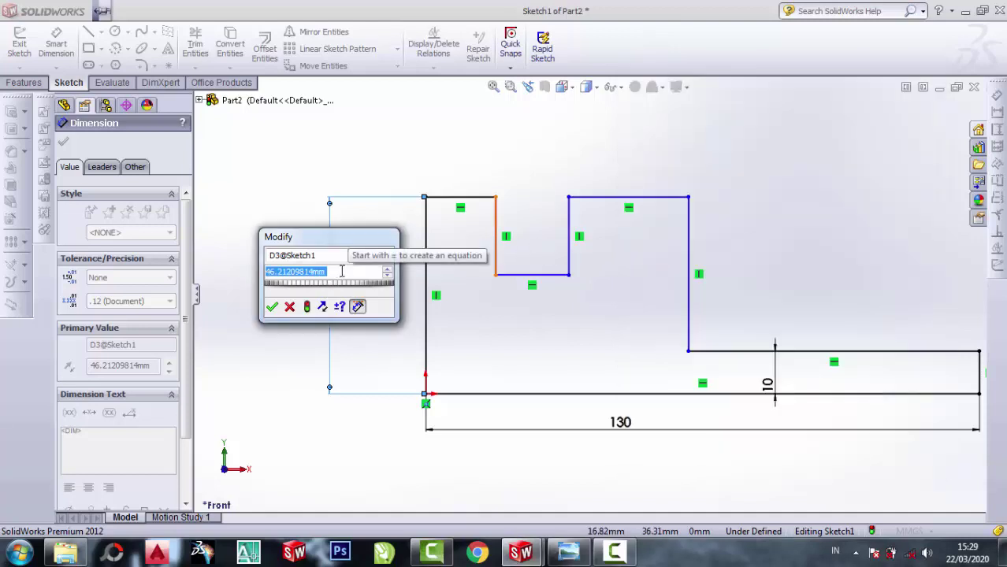
{"action": "type", "text": "50"}
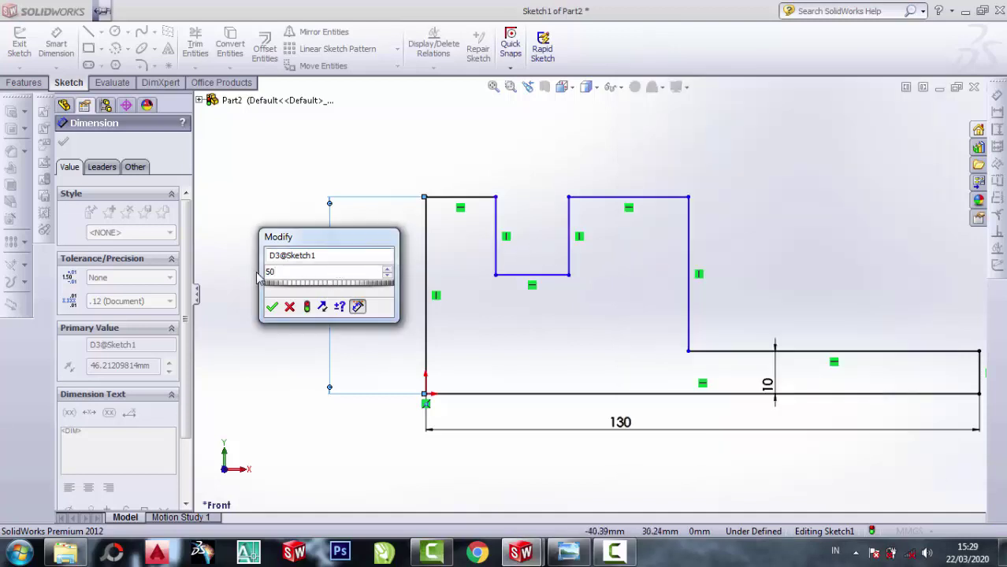
{"action": "left_click", "coordinate": [273, 311]}
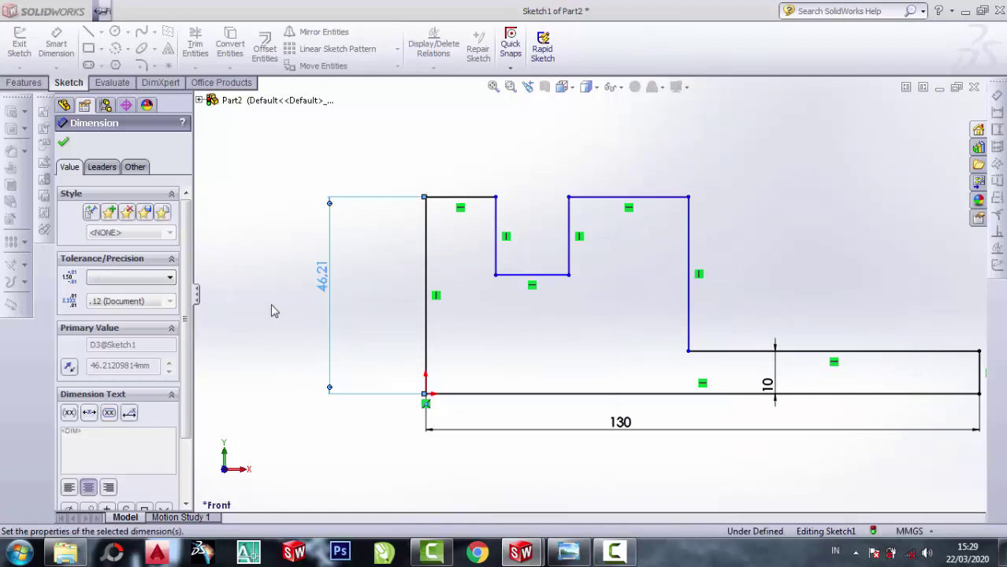
Dimension the left post's top edge to 13 mm wide.
{"action": "left_click", "coordinate": [459, 183]}
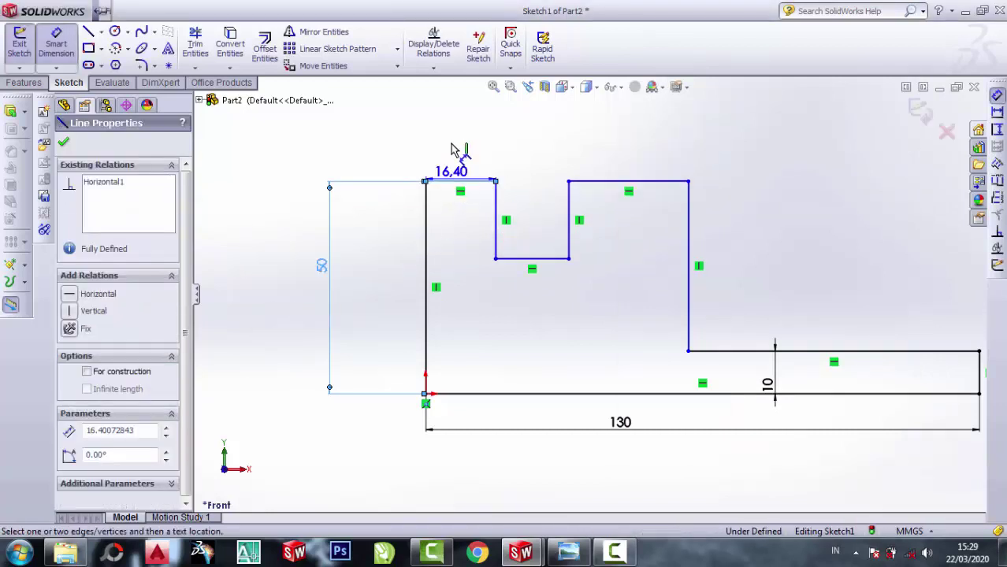
{"action": "left_click", "coordinate": [457, 128]}
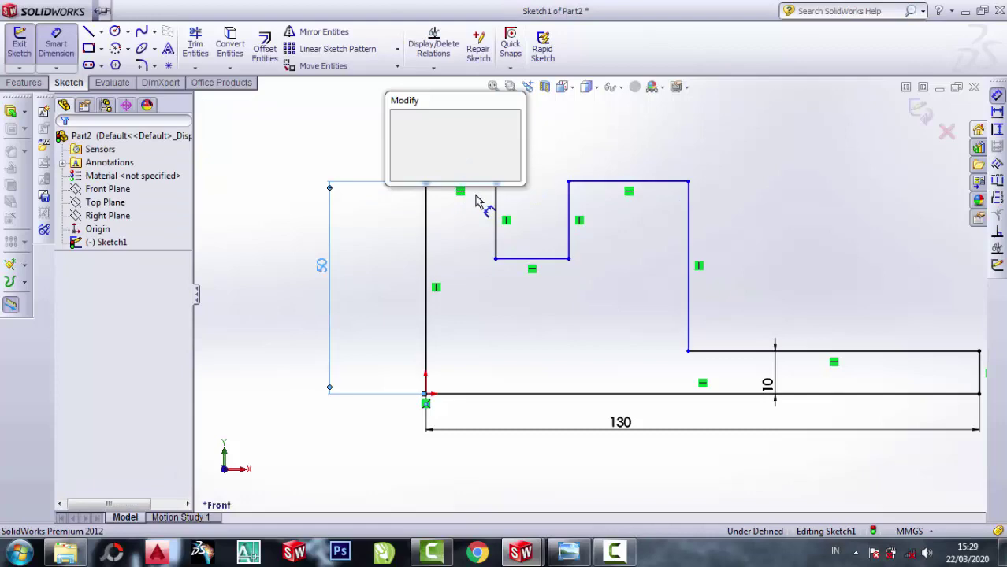
{"action": "left_click", "coordinate": [569, 553]}
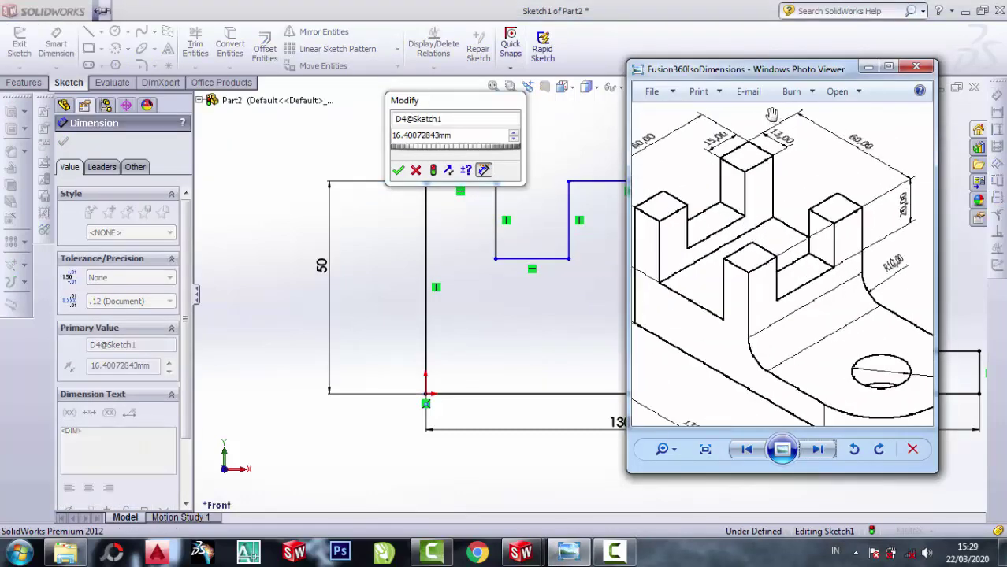
{"action": "scroll", "coordinate": [772, 115], "scroll_direction": "up", "scroll_amount": 2}
{"action": "left_click", "coordinate": [868, 67]}
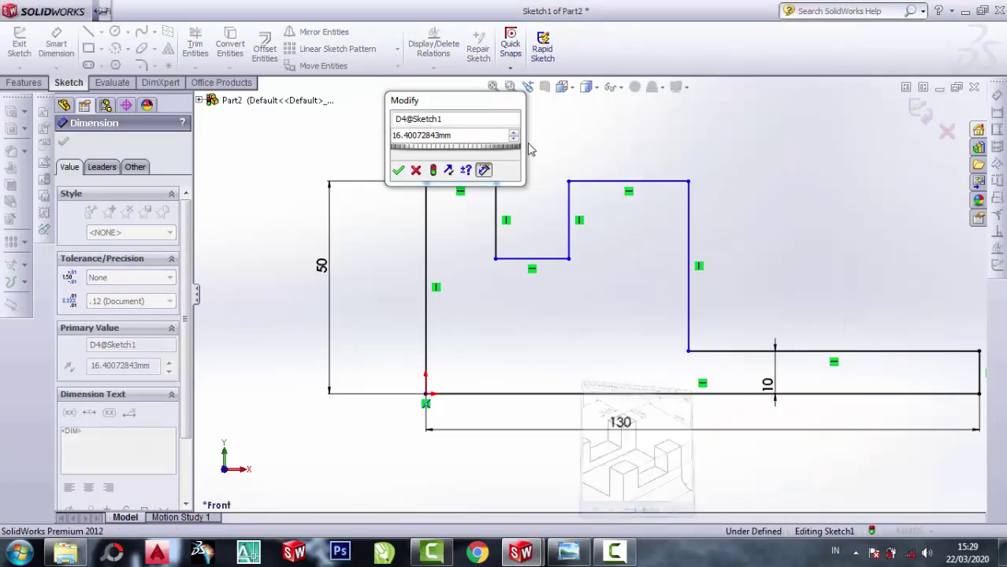
{"action": "left_click", "coordinate": [479, 139]}
{"action": "type", "text": "13"}
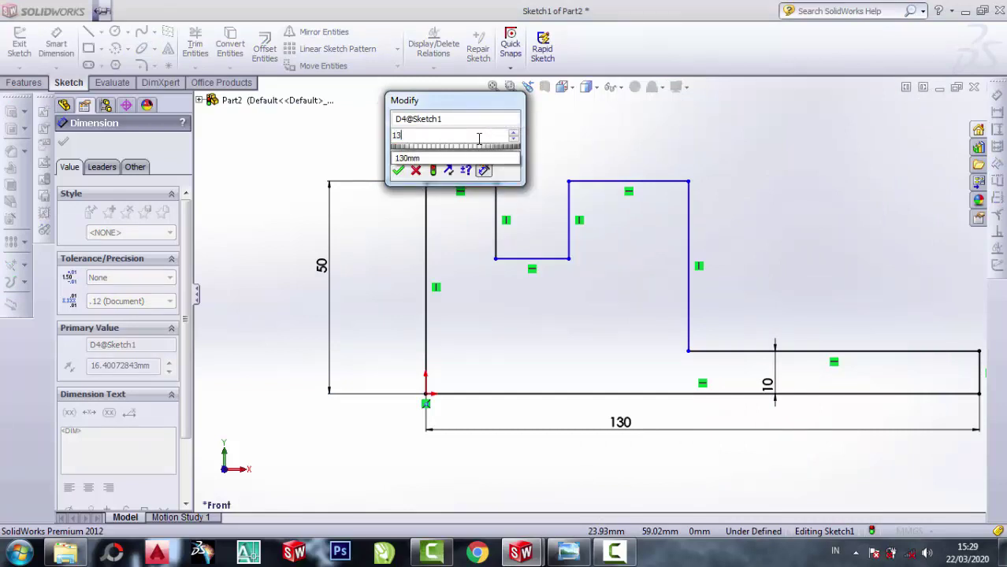
{"action": "key", "text": "Return"}
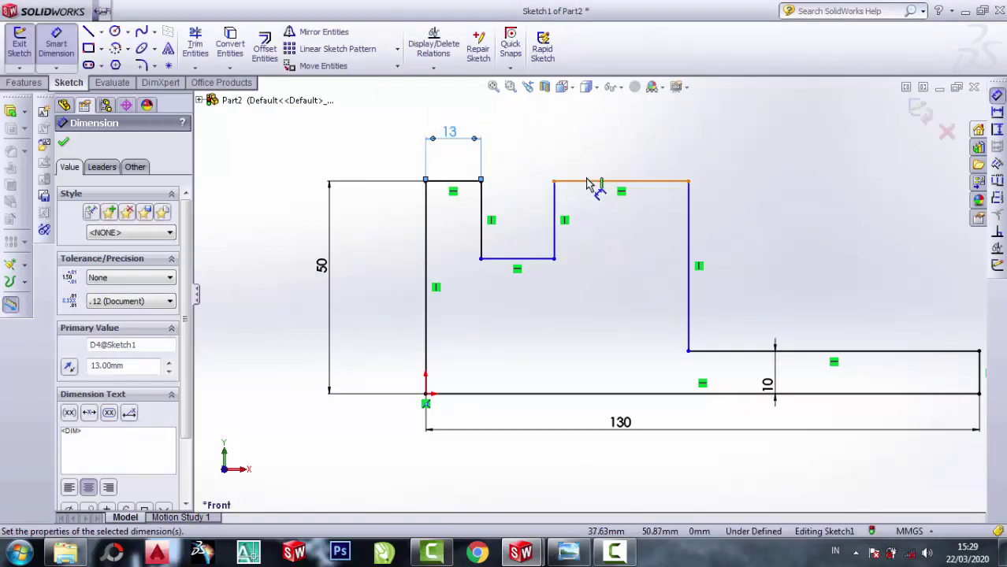
Dimension the right post's top edge to 13 mm wide.
{"action": "left_click", "coordinate": [591, 182]}
{"action": "left_click", "coordinate": [607, 154]}
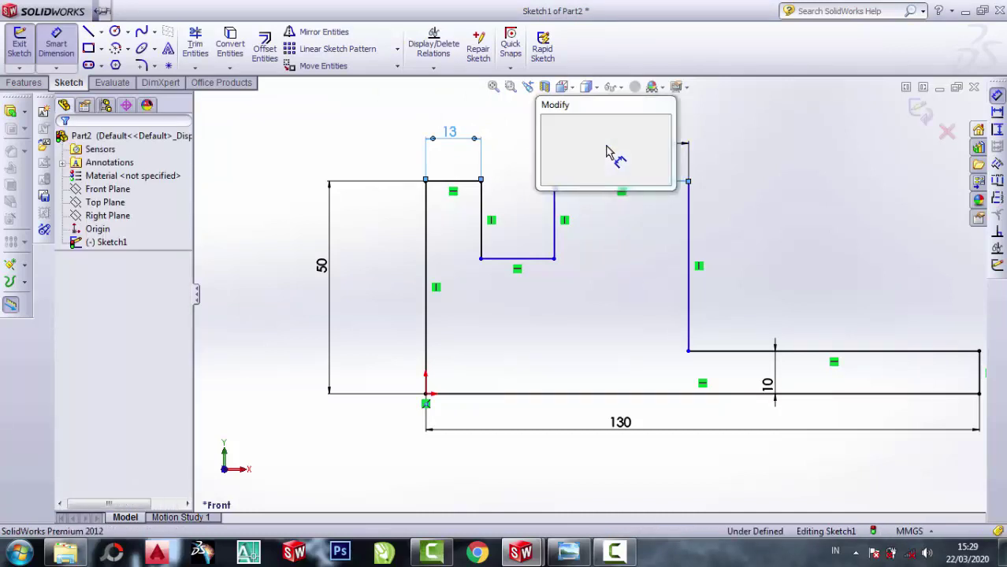
{"action": "type", "text": "13"}
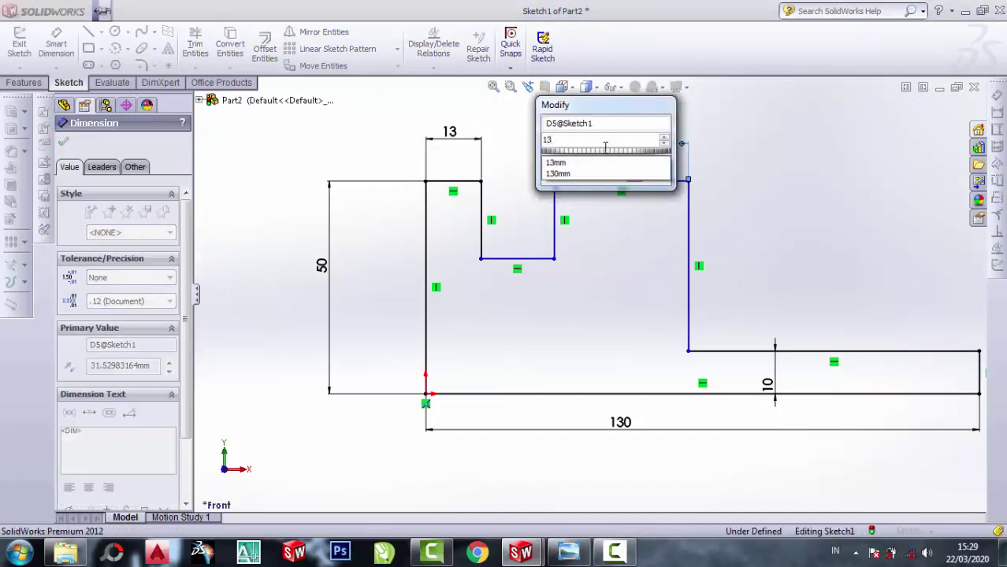
{"action": "left_click", "coordinate": [580, 163]}
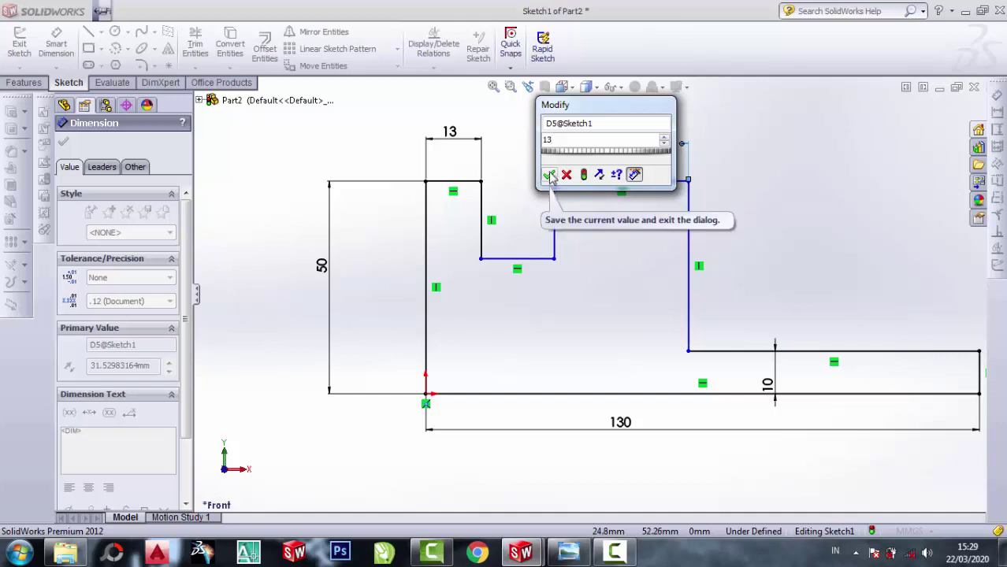
{"action": "left_click", "coordinate": [548, 172]}
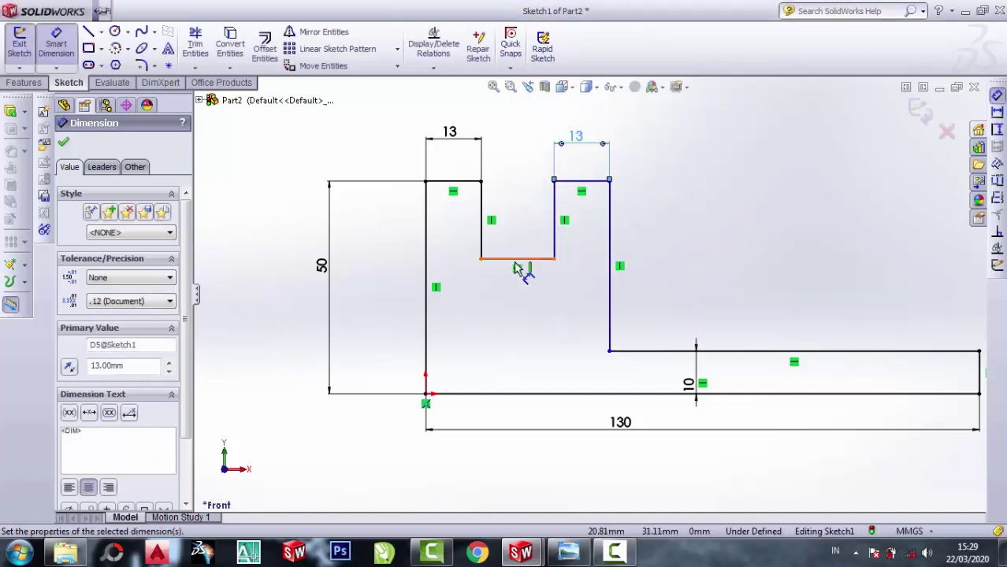
Dimension the span between the two posts' outer edges to 60 mm and exit dimensioning.
{"action": "left_click", "coordinate": [426, 252]}
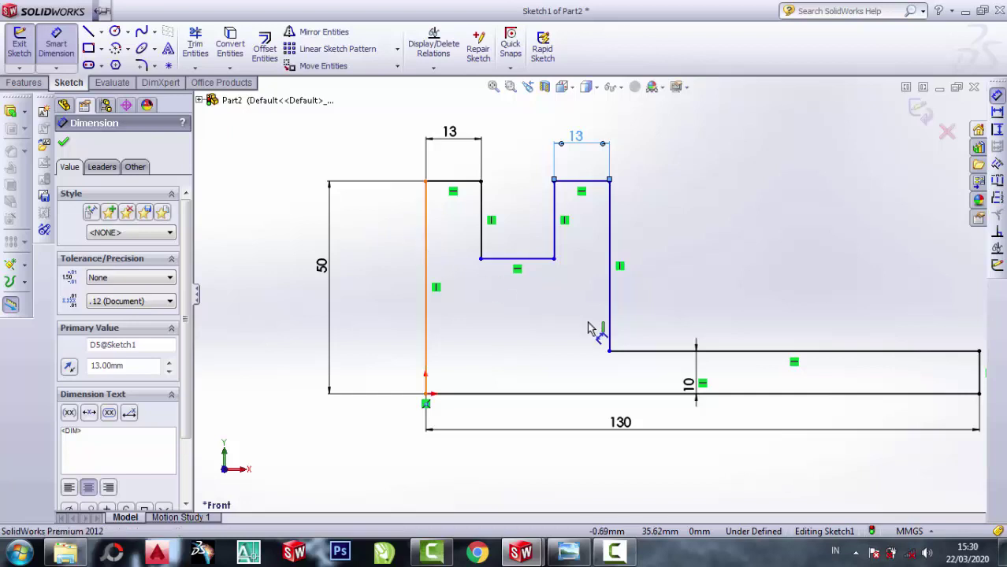
{"action": "left_click", "coordinate": [610, 275]}
{"action": "left_click", "coordinate": [526, 120]}
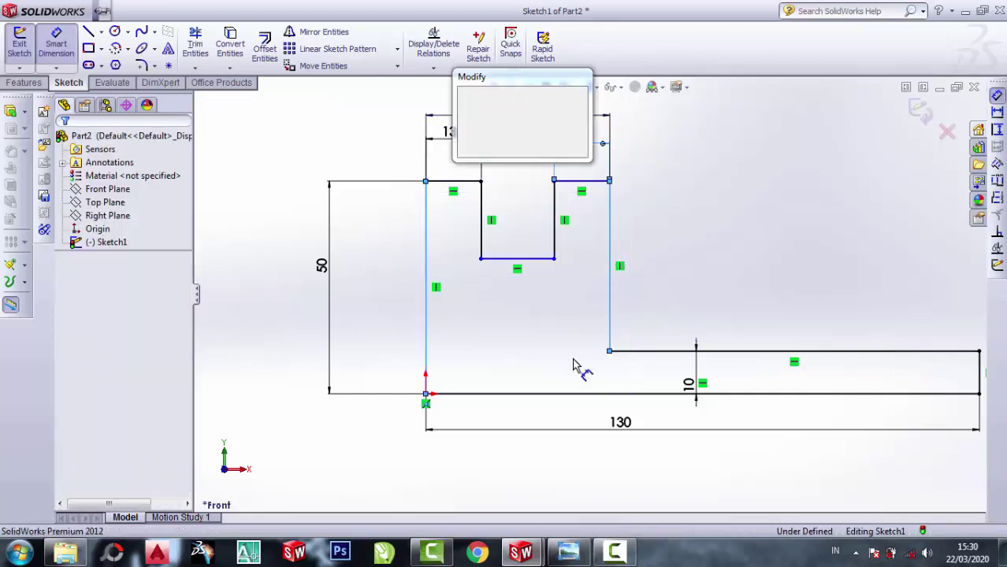
{"action": "left_click", "coordinate": [567, 551]}
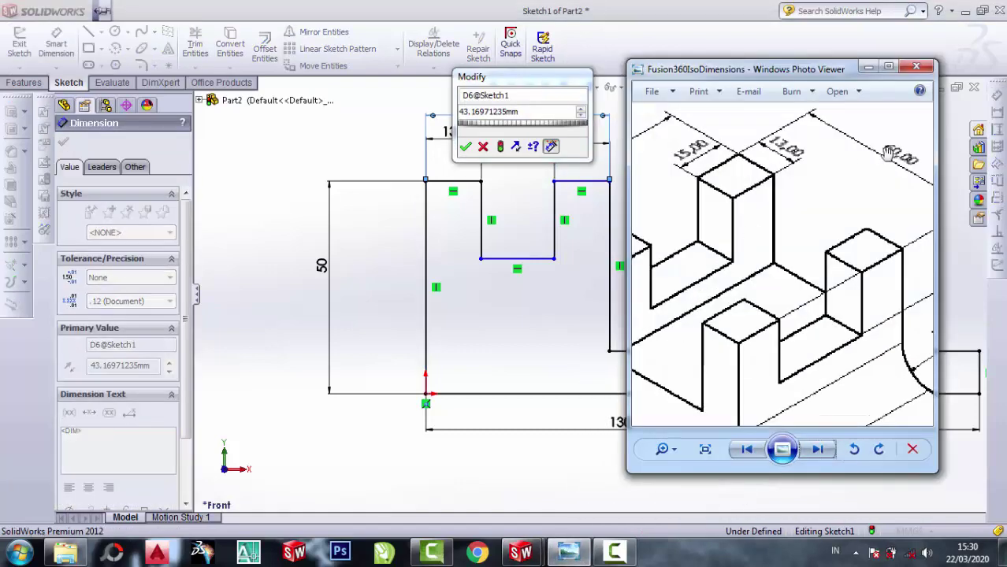
{"action": "left_click", "coordinate": [866, 68]}
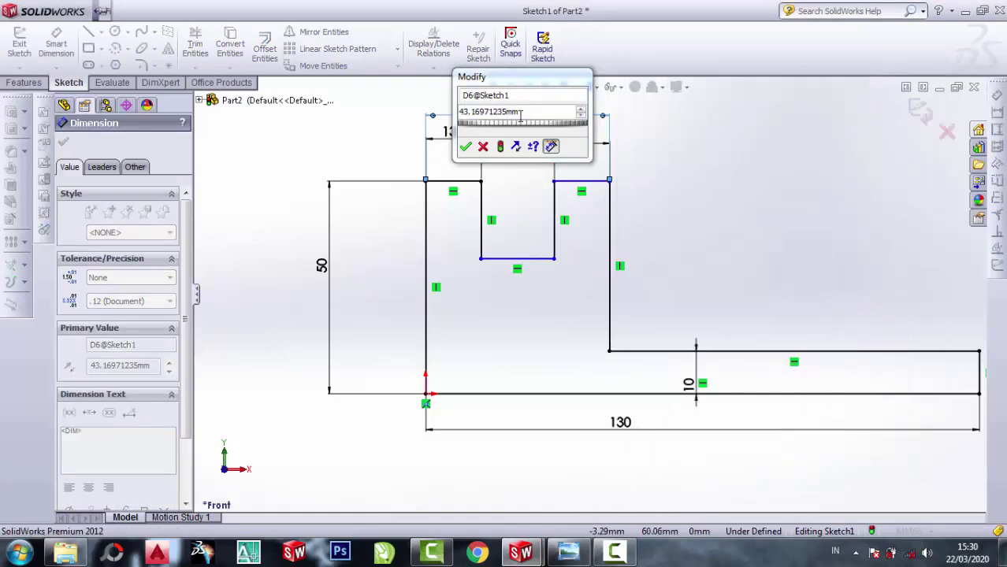
{"action": "left_click", "coordinate": [523, 113]}
{"action": "type", "text": "60"}
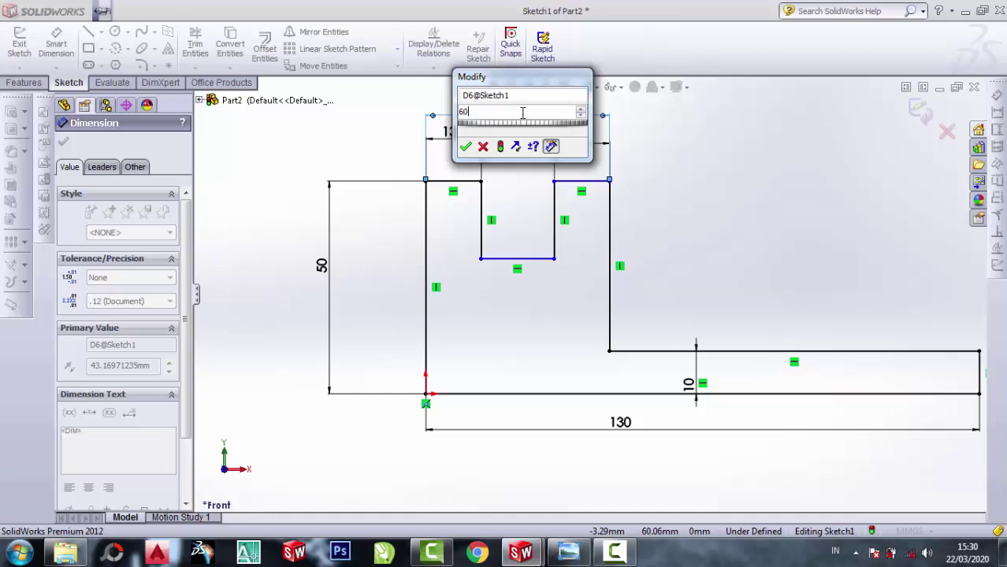
{"action": "key", "text": "Return"}
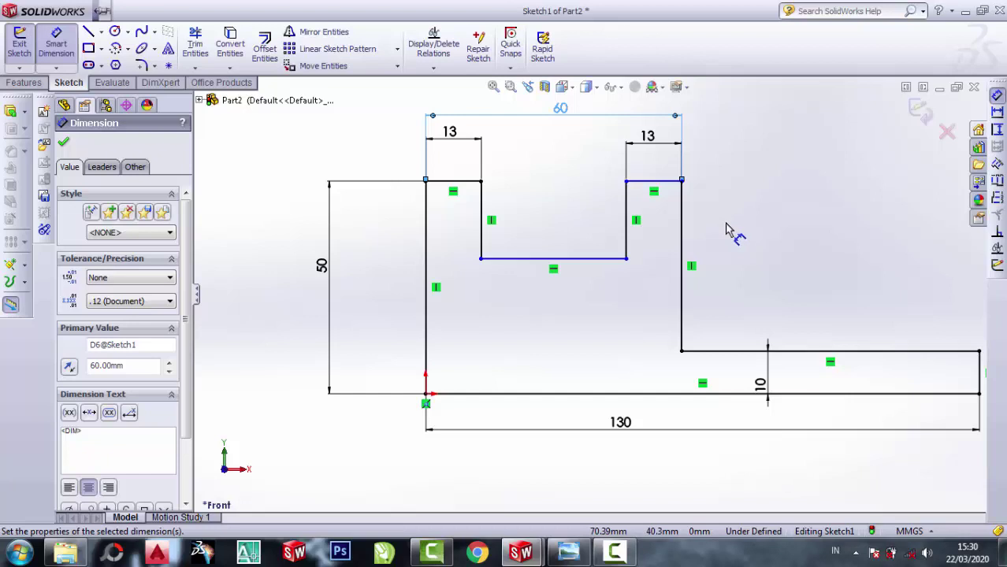
{"action": "key", "text": "Escape"}
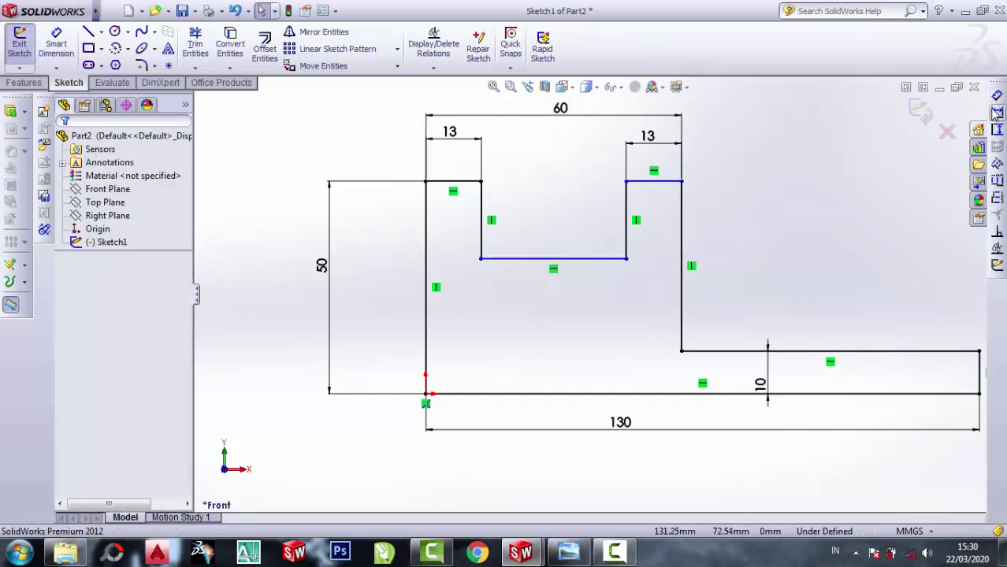
Dimension the notch floor to the bottom edge at 25 mm and close the dimension properties.
{"action": "key", "text": "d"}
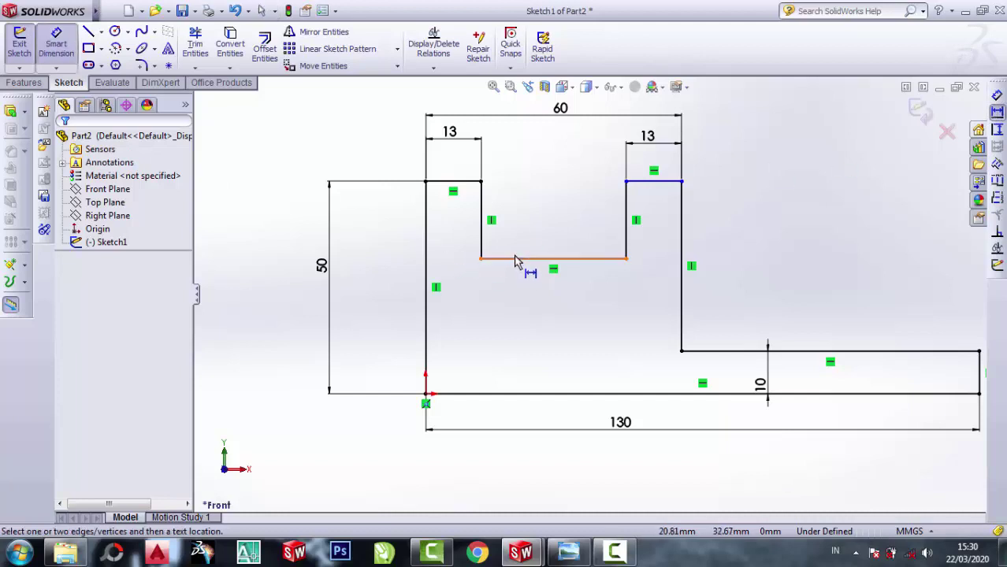
{"action": "left_click", "coordinate": [516, 260]}
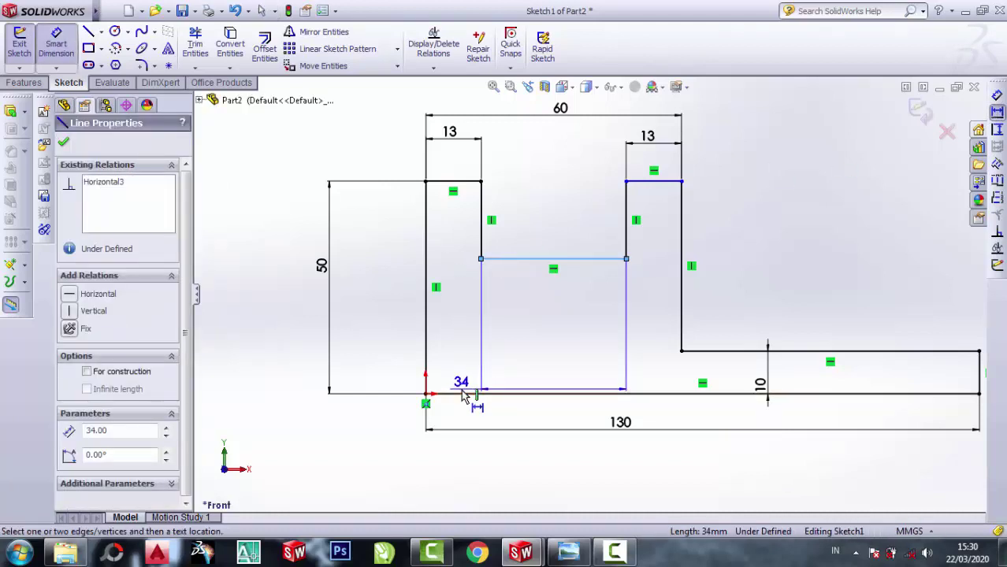
{"action": "left_click", "coordinate": [465, 393]}
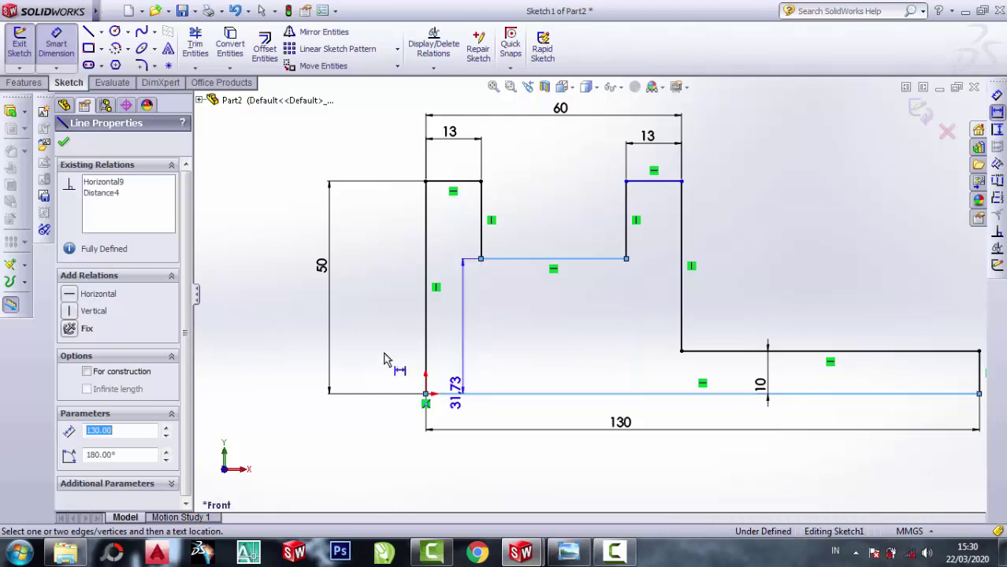
{"action": "left_click", "coordinate": [352, 327]}
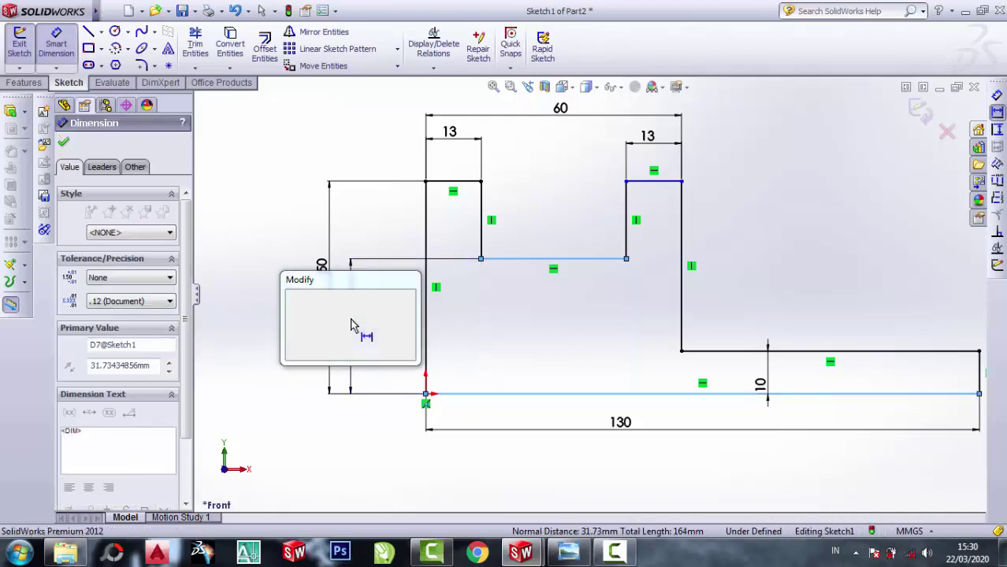
{"action": "type", "text": "25"}
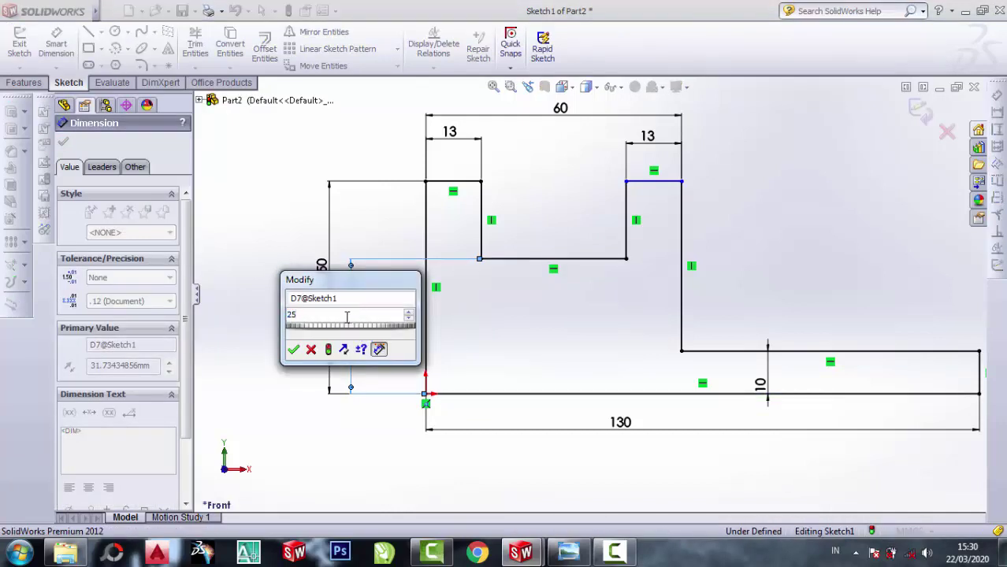
{"action": "left_click", "coordinate": [293, 350]}
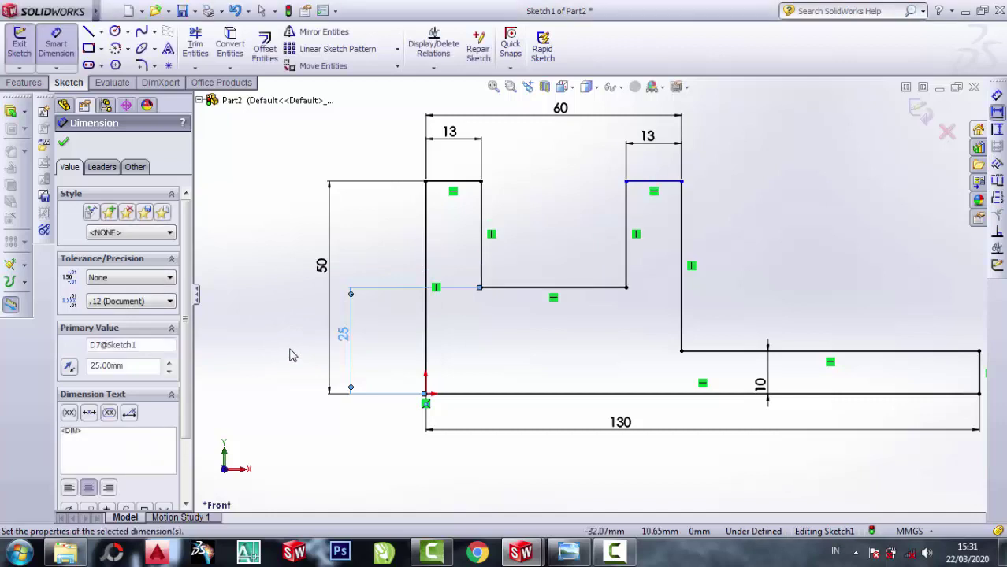
{"action": "left_click", "coordinate": [63, 145]}
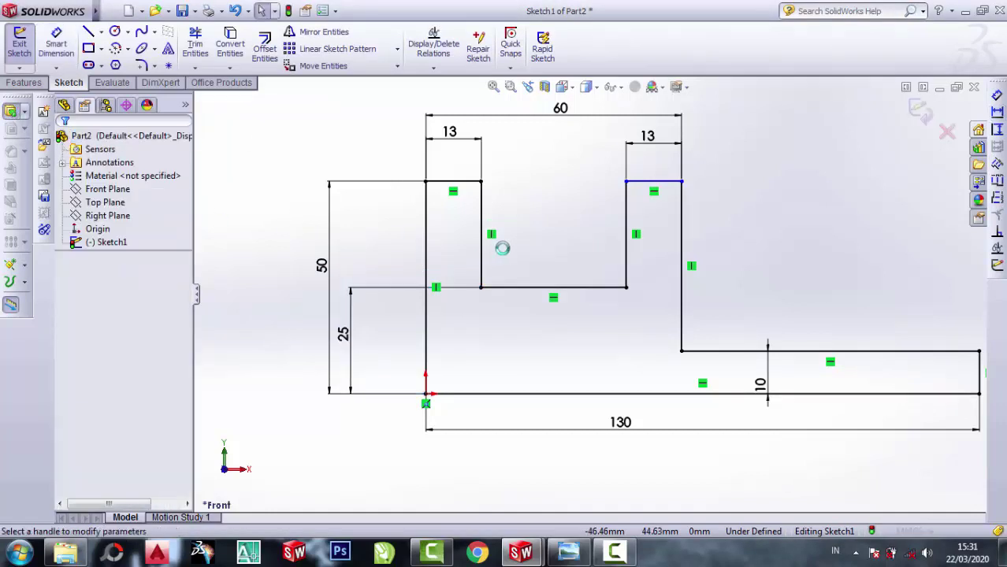
Extrude the stepped profile 60 mm blind, verifying the depth on the reference drawing.
{"action": "left_click", "coordinate": [568, 552]}
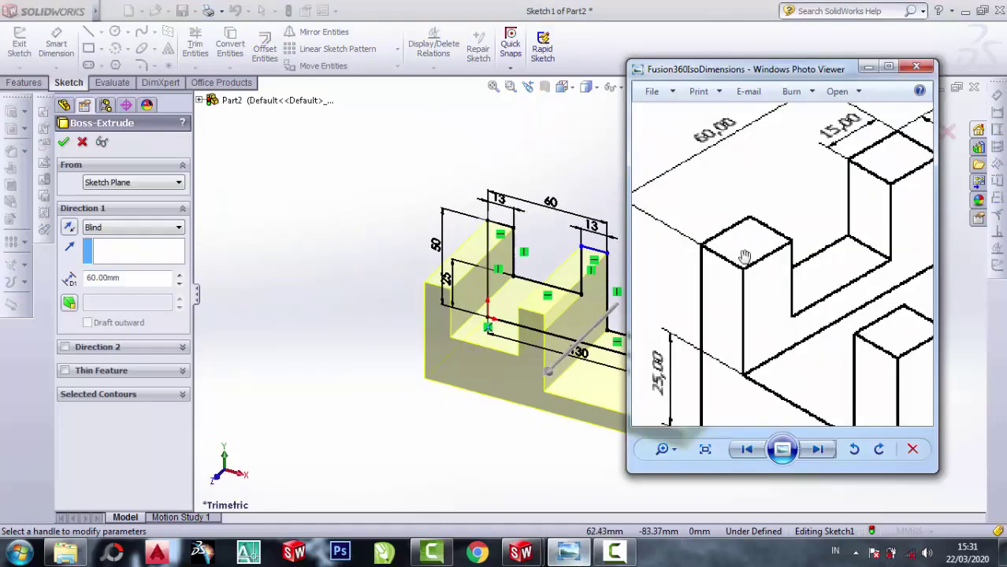
{"action": "left_click", "coordinate": [109, 277]}
{"action": "left_click", "coordinate": [63, 143]}
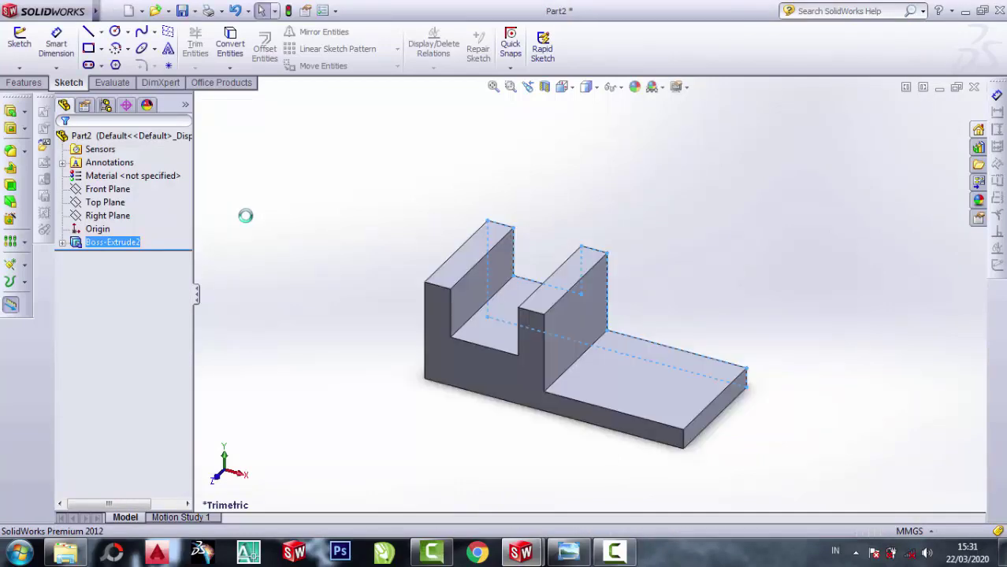
{"action": "left_click", "coordinate": [575, 556]}
{"action": "scroll", "coordinate": [748, 315], "scroll_direction": "down", "scroll_amount": 3}
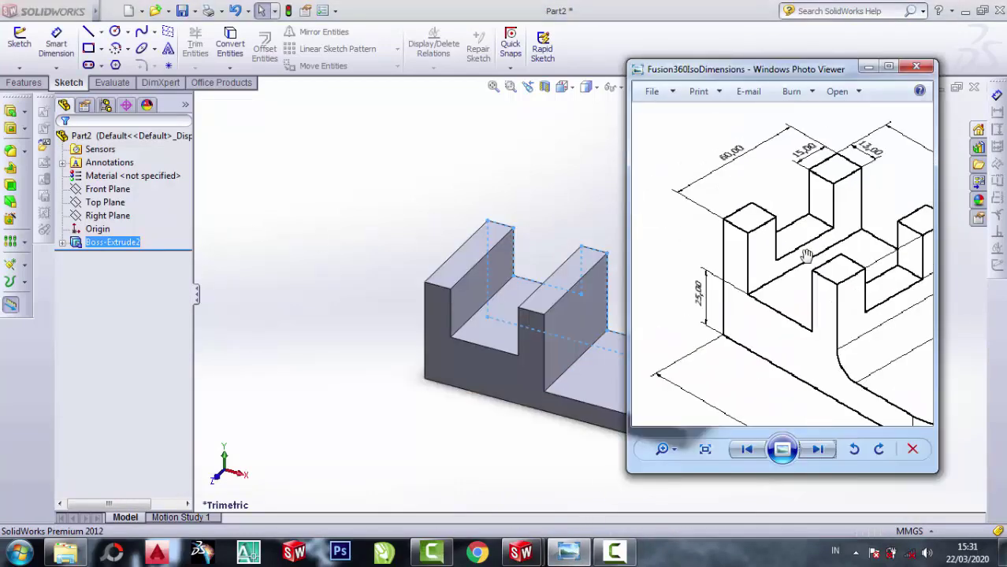
{"action": "scroll", "coordinate": [893, 315], "scroll_direction": "up", "scroll_amount": 3}
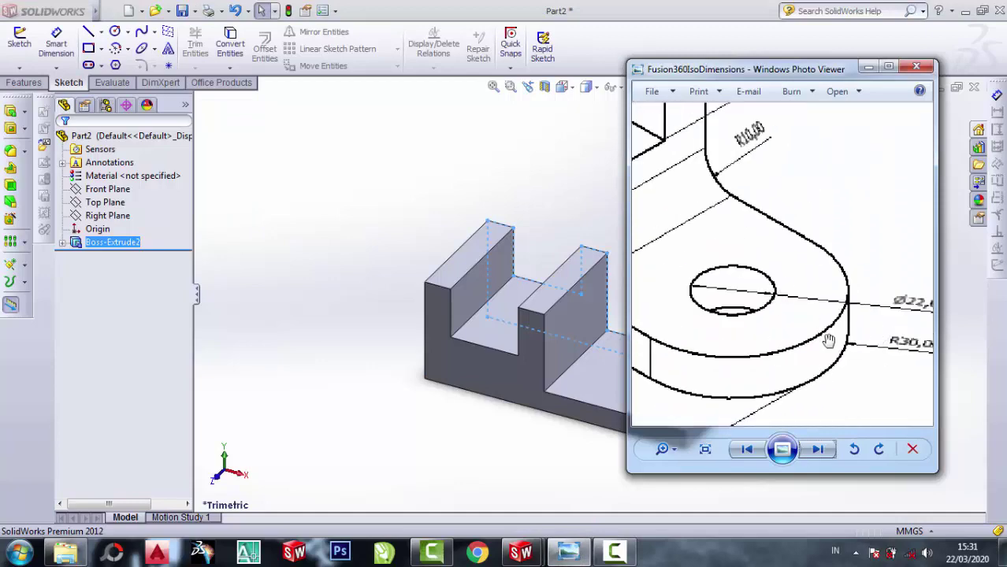
{"action": "left_click", "coordinate": [868, 69]}
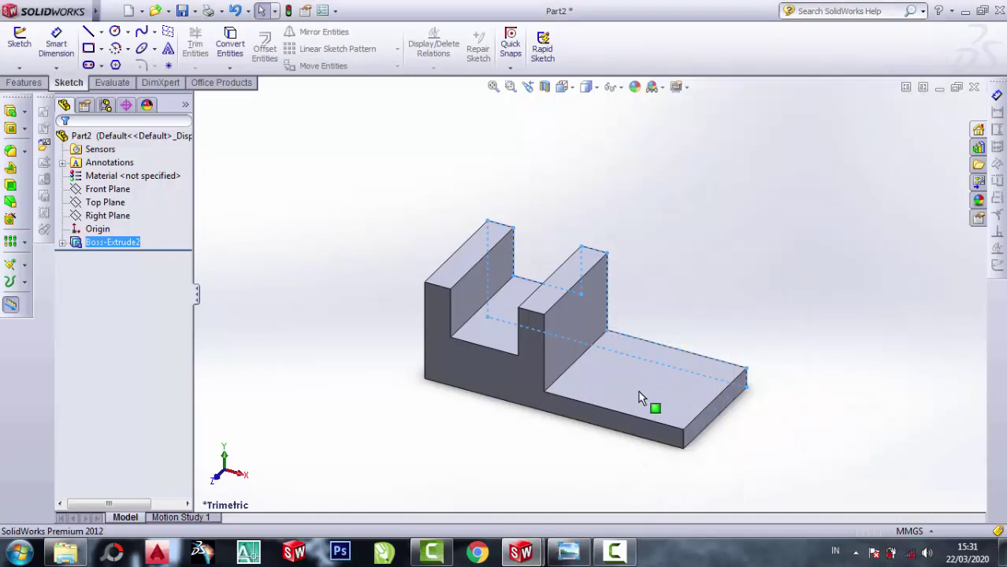
On the lower step's face, draw an R30 circle centred on the right edge's midpoint.
{"action": "left_click", "coordinate": [638, 391]}
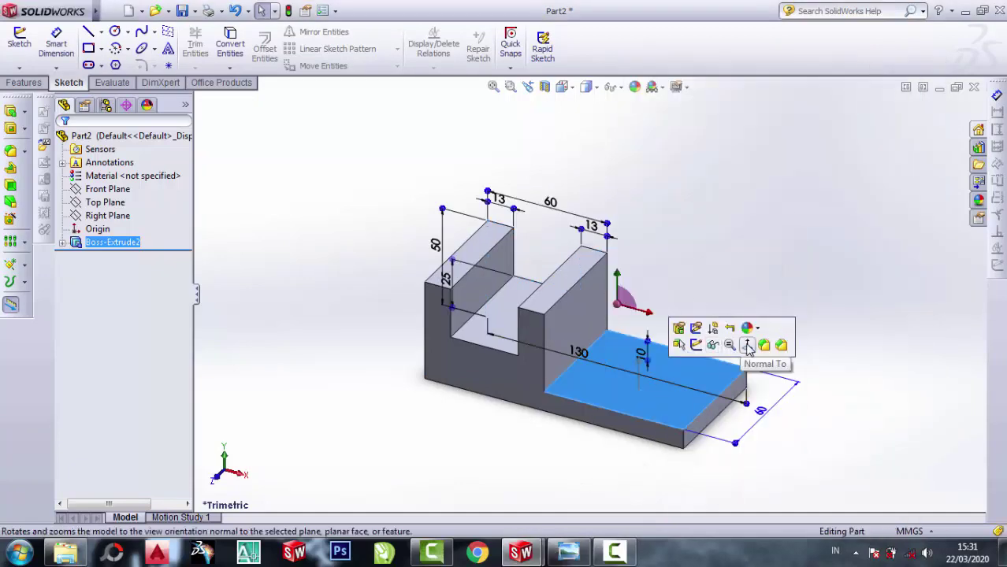
{"action": "left_click", "coordinate": [747, 347]}
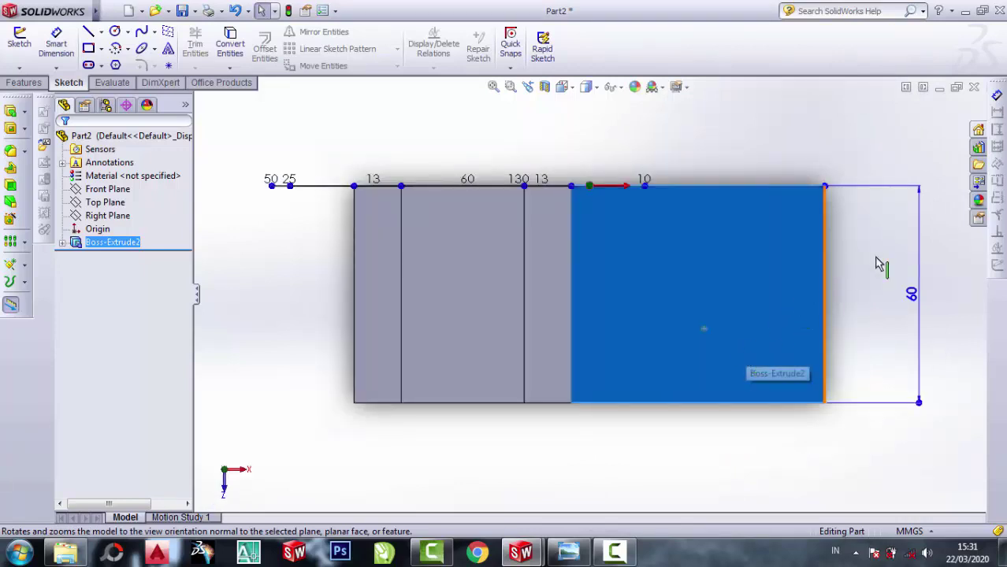
{"action": "left_click", "coordinate": [873, 261]}
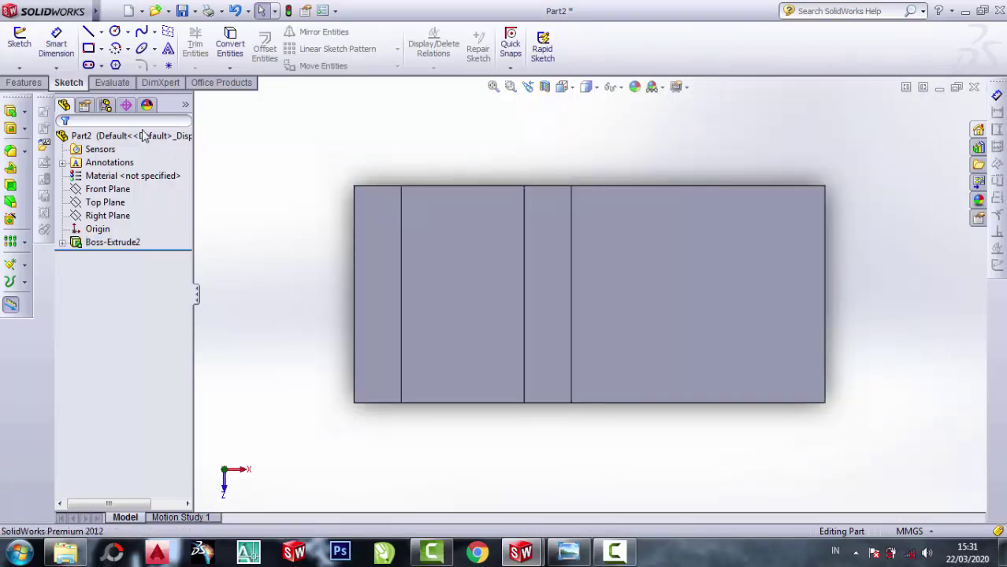
{"action": "left_click", "coordinate": [116, 33]}
{"action": "left_click", "coordinate": [826, 304]}
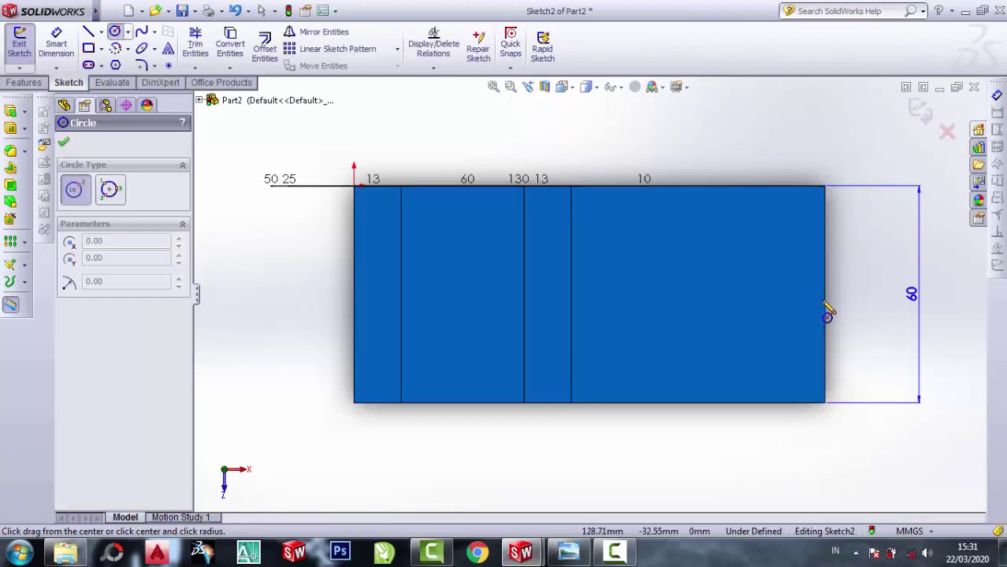
{"action": "left_click", "coordinate": [825, 295]}
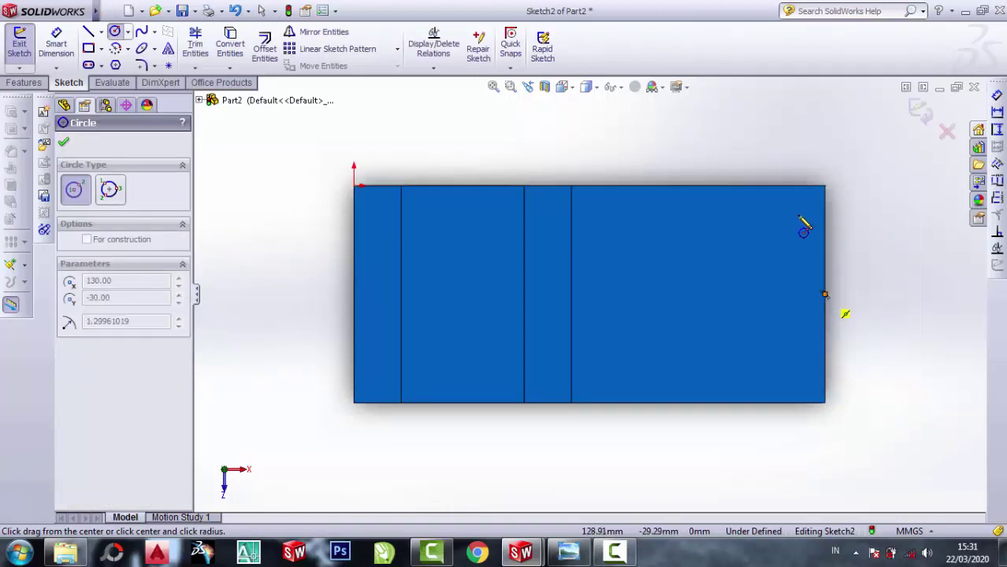
{"action": "left_click", "coordinate": [826, 188]}
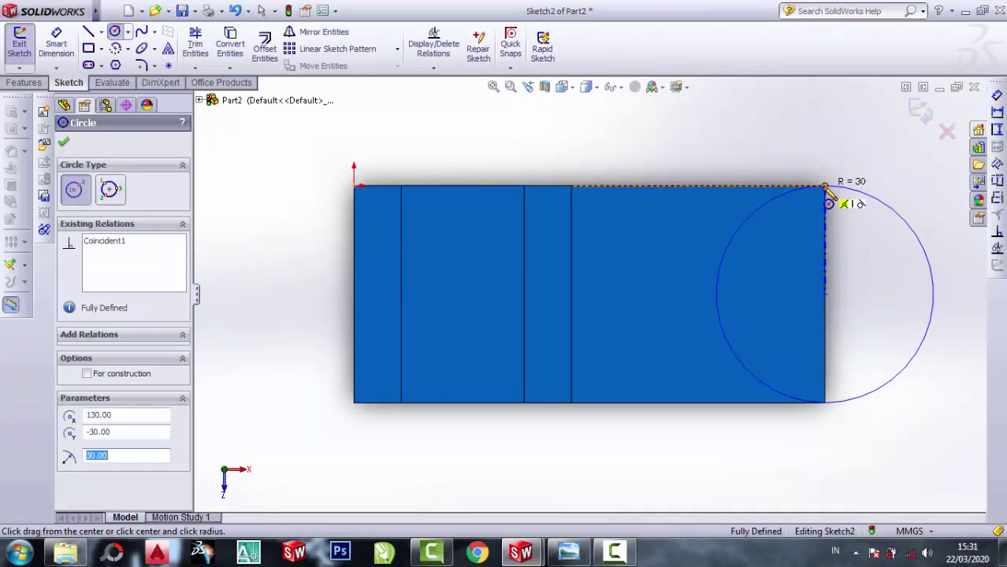
After checking the reference drawing, add a second R30 circle centred 30 mm further left.
{"action": "left_click", "coordinate": [568, 553]}
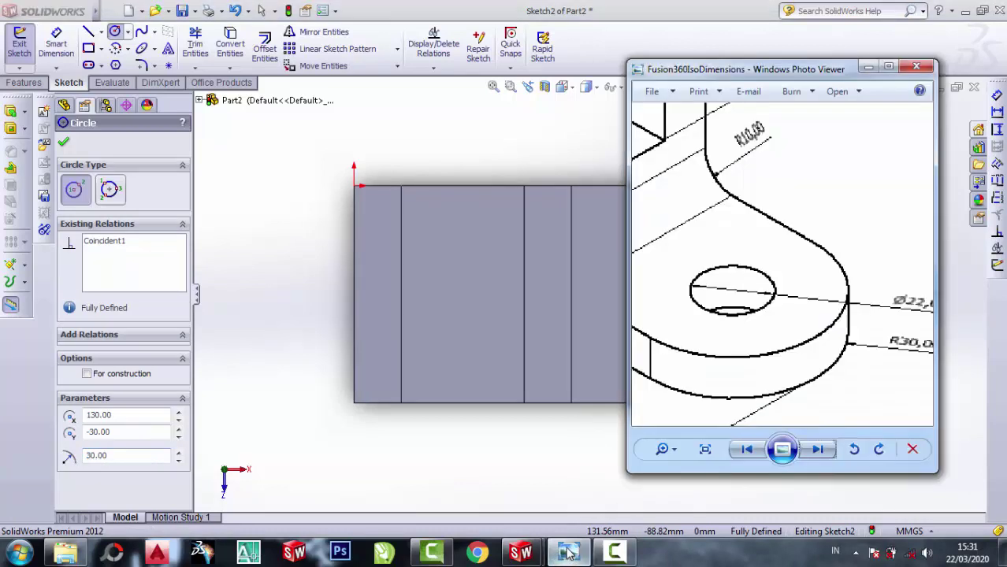
{"action": "left_click_drag", "start_coordinate": [702, 63], "coordinate": [379, 68]}
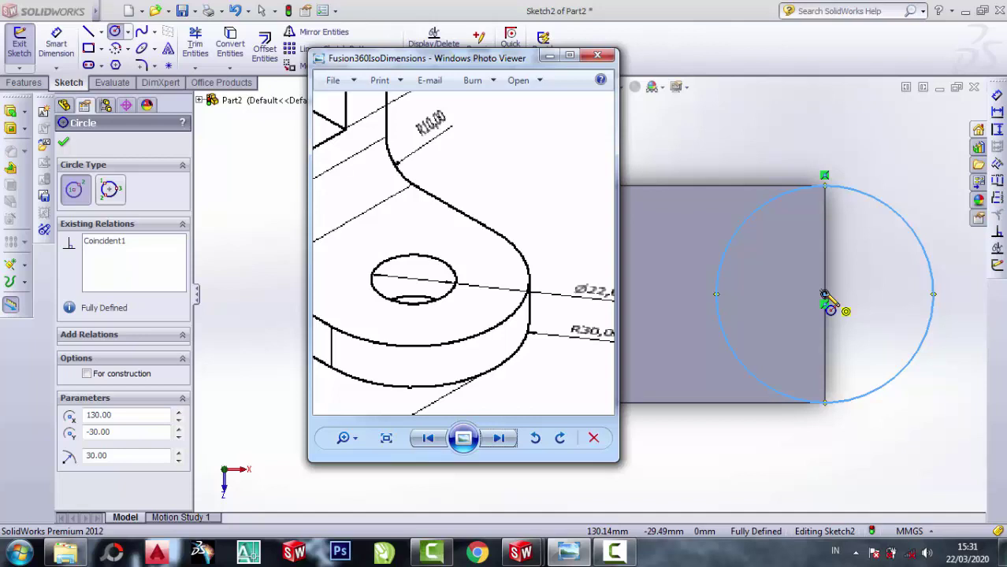
{"action": "left_click", "coordinate": [550, 58]}
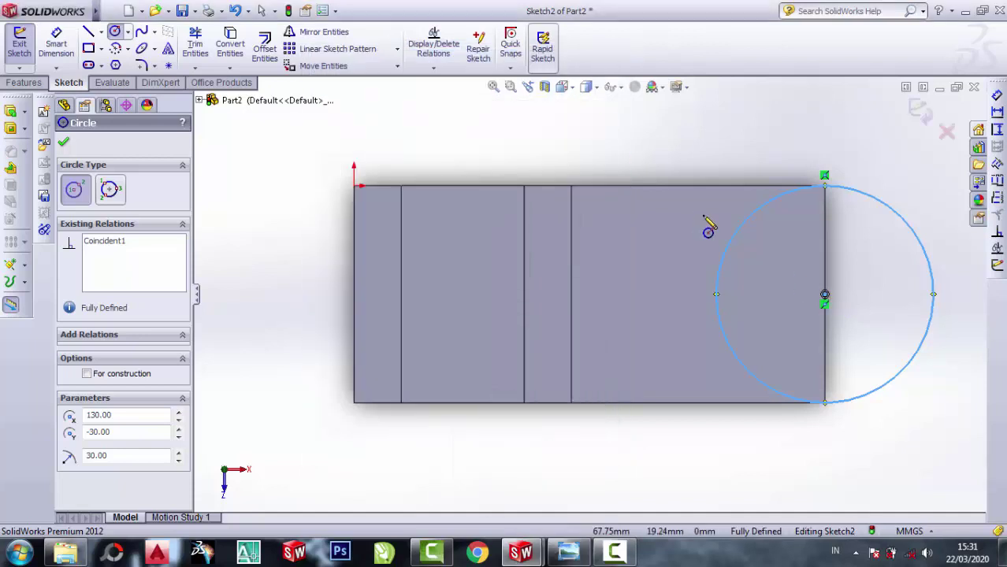
{"action": "left_click", "coordinate": [715, 295]}
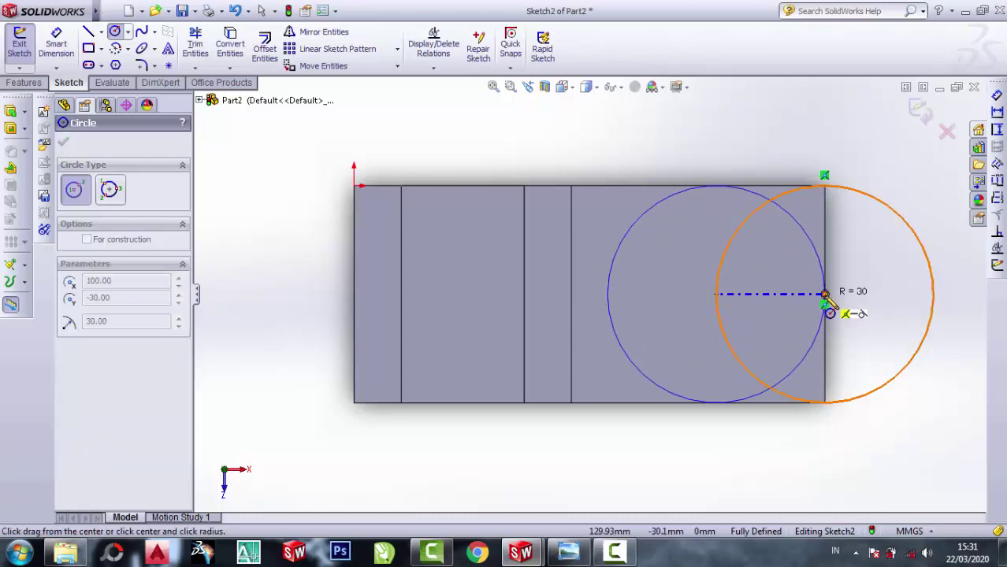
{"action": "left_click", "coordinate": [825, 295]}
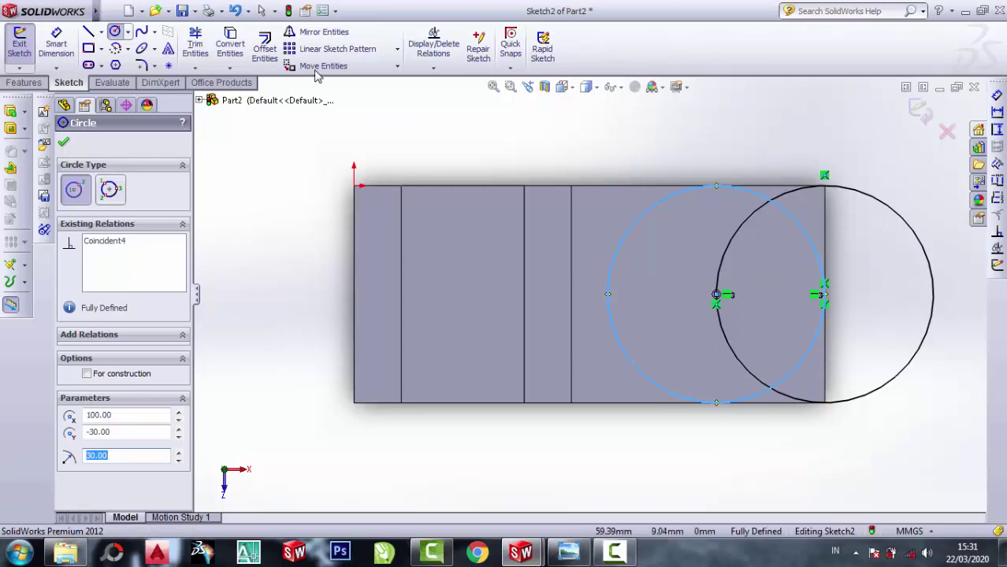
Convert the face's top, right and bottom edges into sketch lines.
{"action": "left_click", "coordinate": [230, 43]}
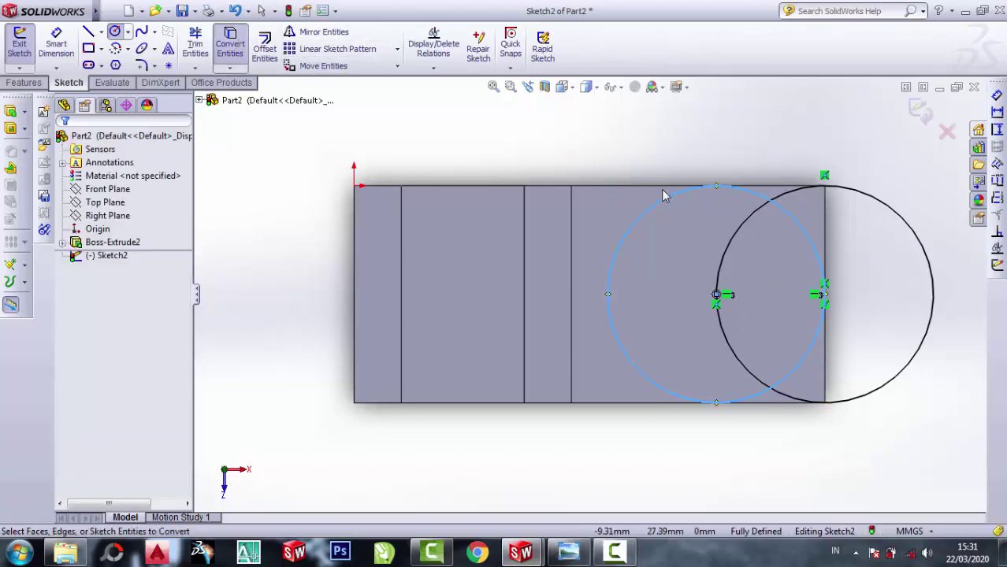
{"action": "left_click", "coordinate": [660, 192]}
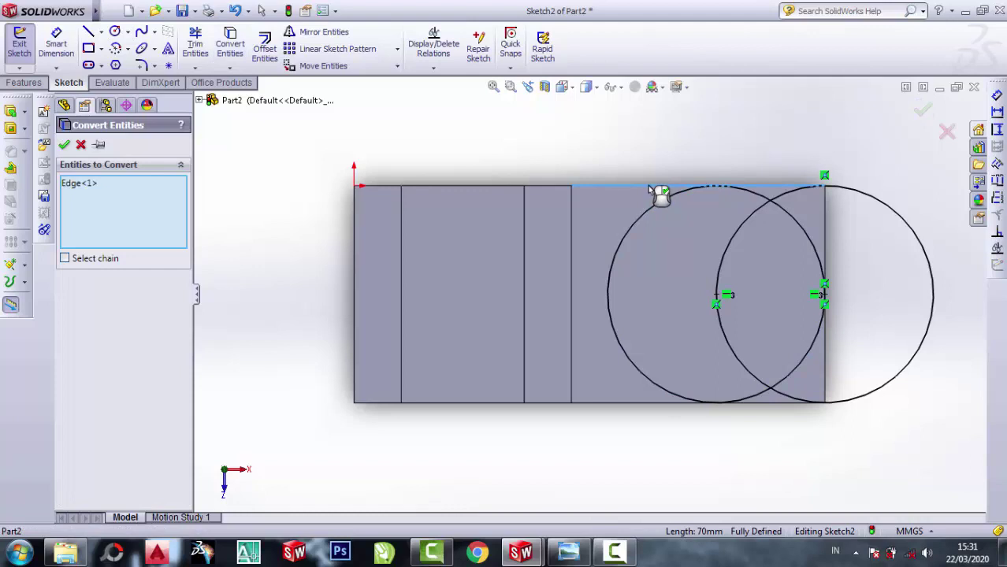
{"action": "left_click", "coordinate": [81, 146]}
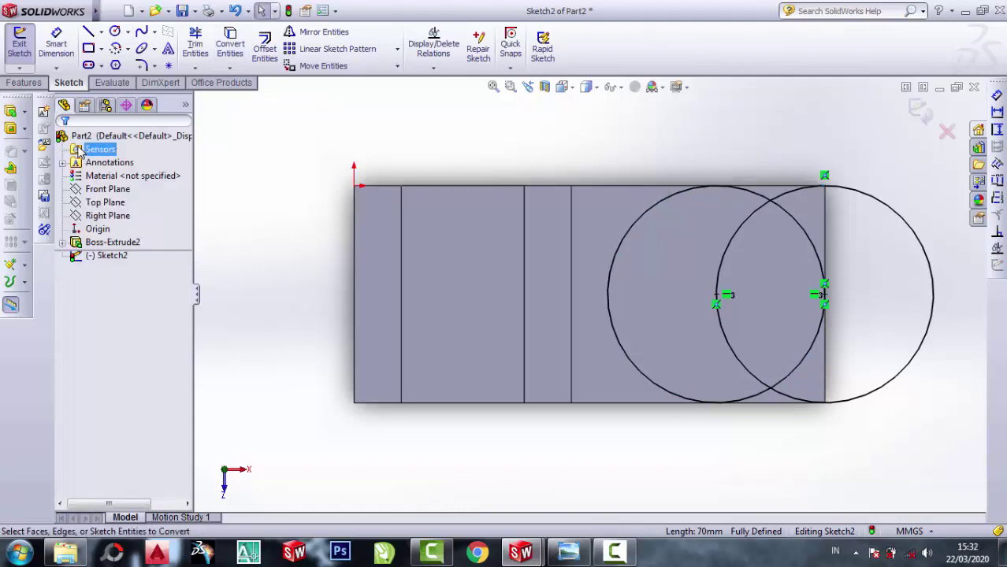
{"action": "left_click", "coordinate": [226, 45]}
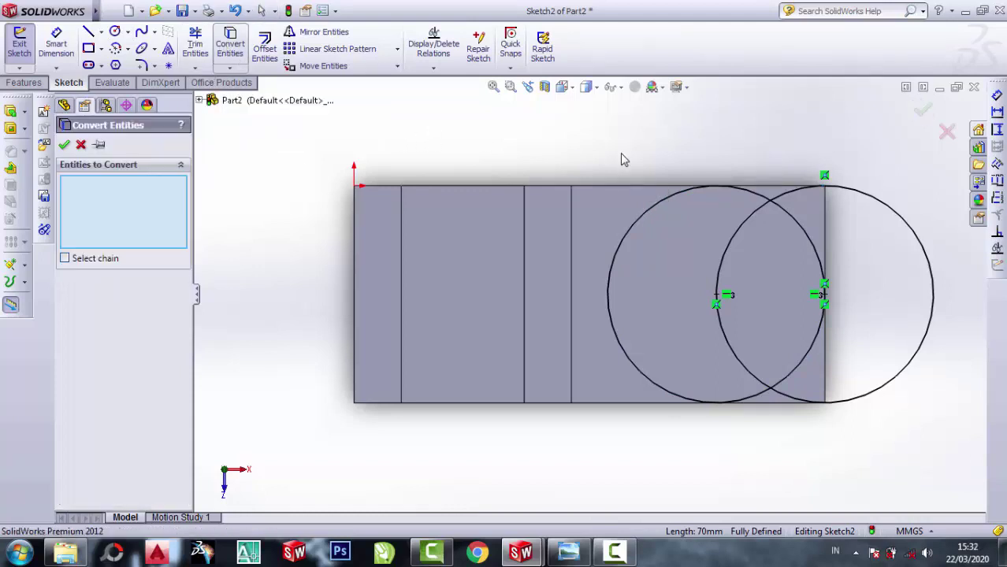
{"action": "left_click", "coordinate": [628, 193]}
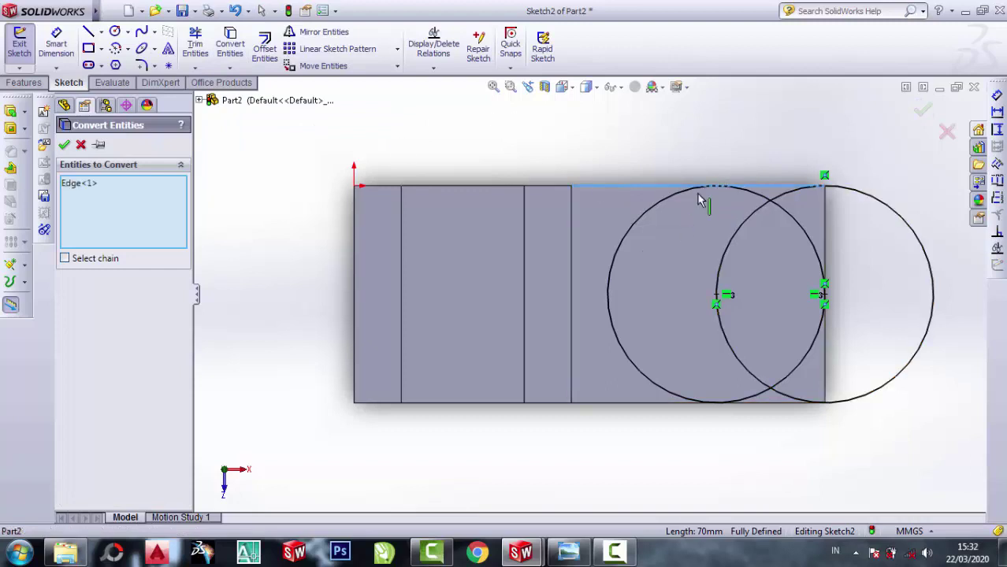
{"action": "key", "text": "Return"}
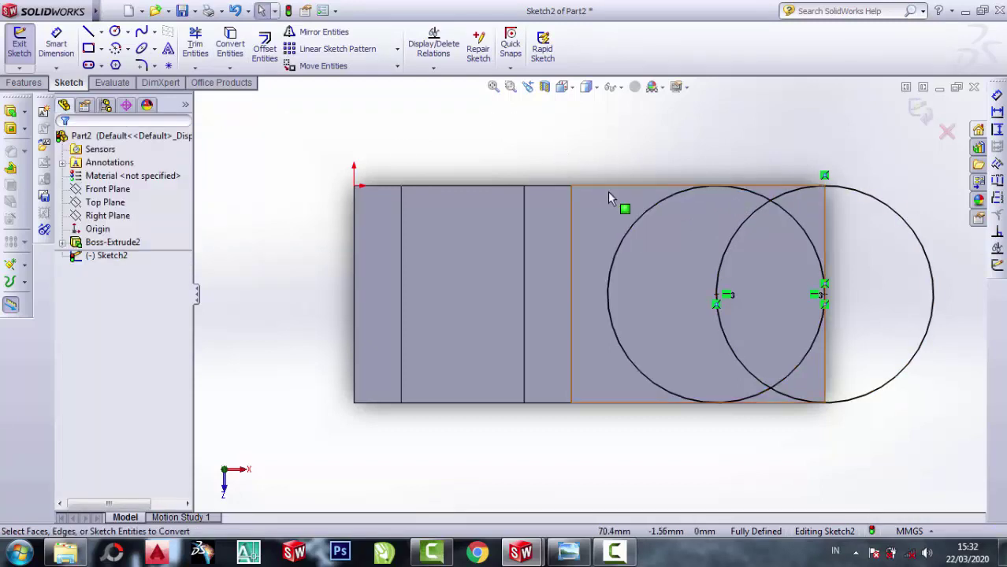
{"action": "left_click", "coordinate": [230, 44]}
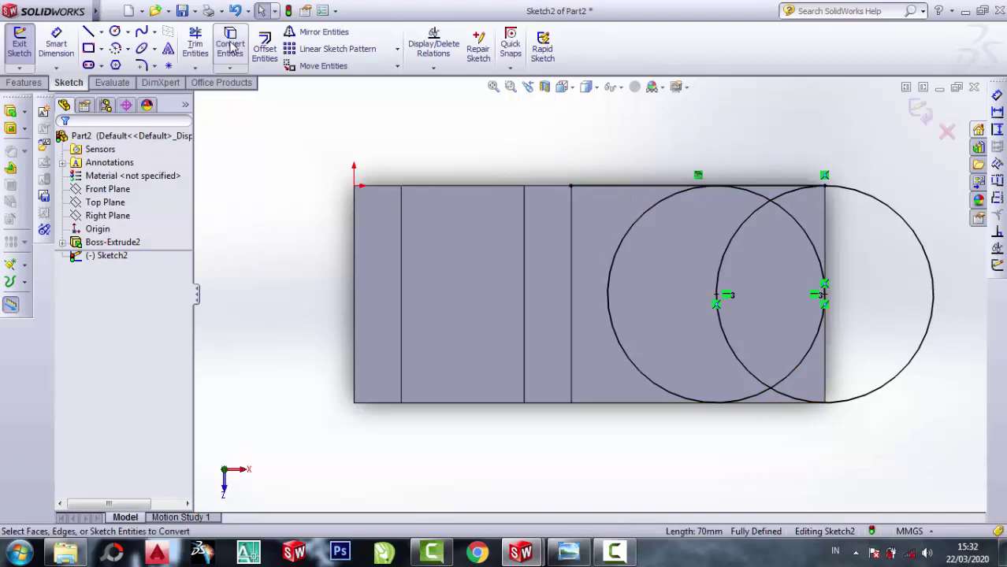
{"action": "left_click", "coordinate": [824, 239]}
{"action": "left_click", "coordinate": [230, 44]}
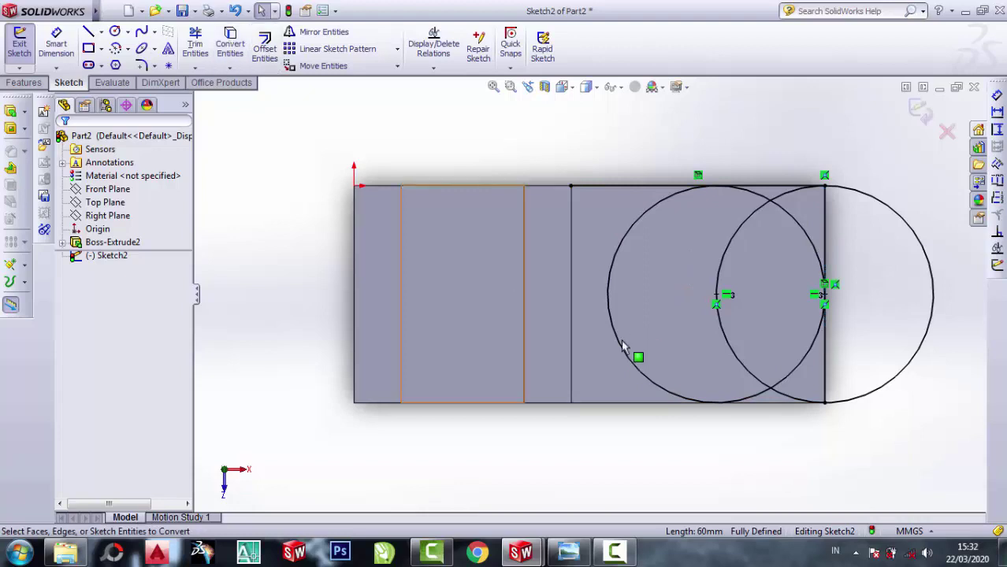
{"action": "left_click", "coordinate": [230, 44]}
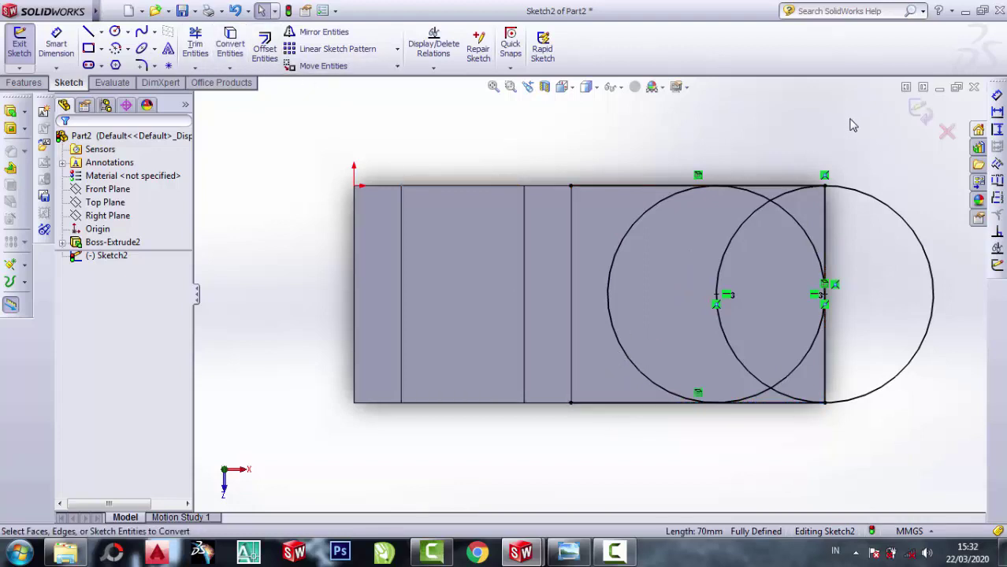
Delete the outer right-hand circle from the sketch.
{"action": "left_click", "coordinate": [896, 219]}
{"action": "right_click", "coordinate": [897, 219]}
{"action": "left_click", "coordinate": [875, 384]}
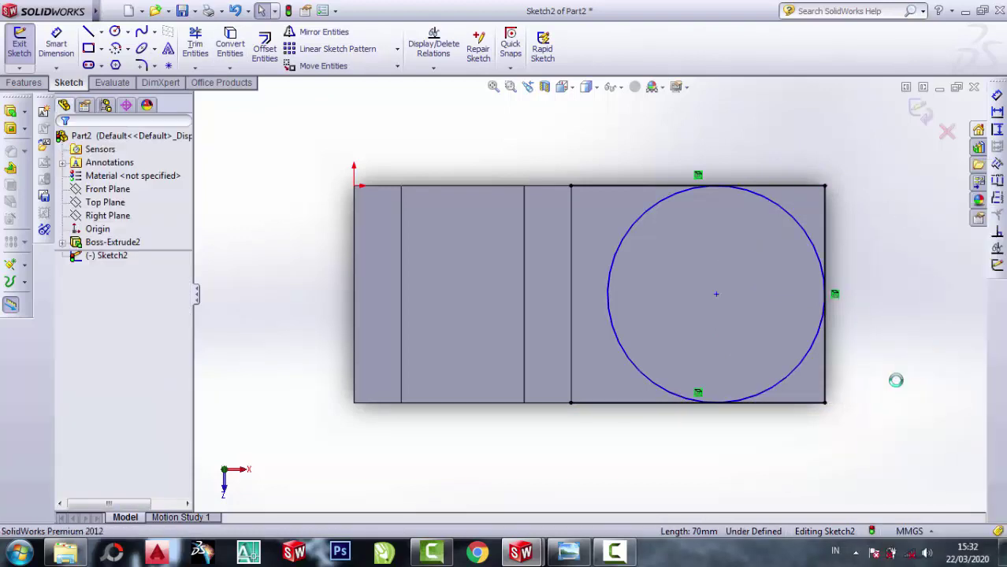
Trim away the unneeded halves of the circle in the sketch.
{"action": "left_click", "coordinate": [195, 43]}
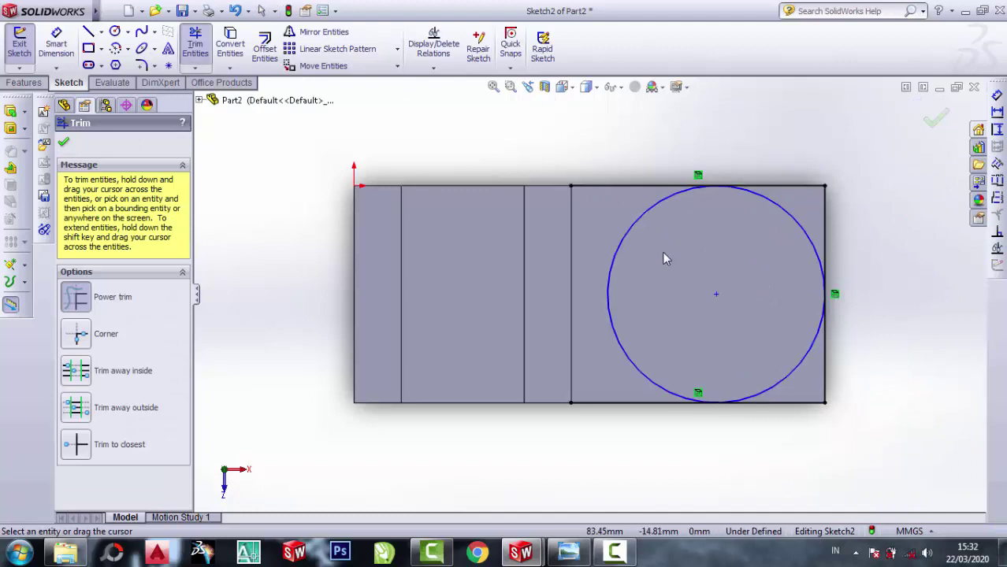
{"action": "left_click_drag", "start_coordinate": [642, 227], "coordinate": [631, 196]}
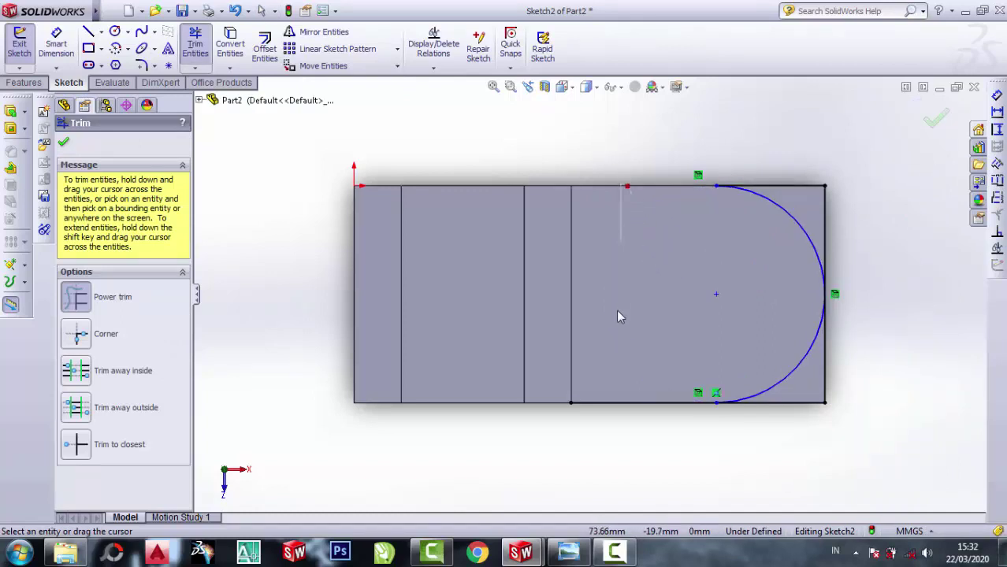
{"action": "left_click_drag", "start_coordinate": [616, 412], "coordinate": [628, 426]}
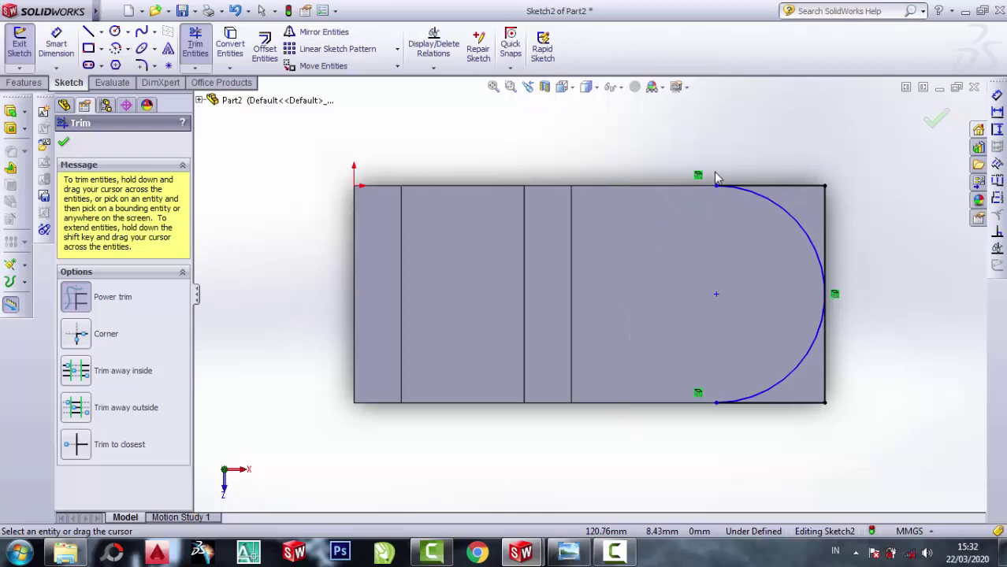
{"action": "left_click", "coordinate": [65, 145]}
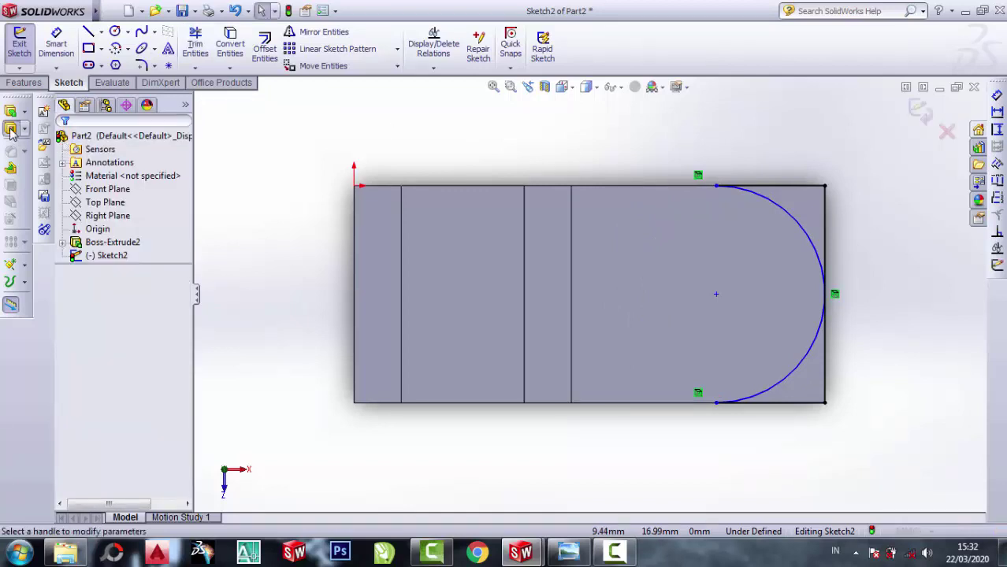
Extrude-cut the upper and lower corner regions outside the arc to round the right end.
{"action": "left_click", "coordinate": [10, 128]}
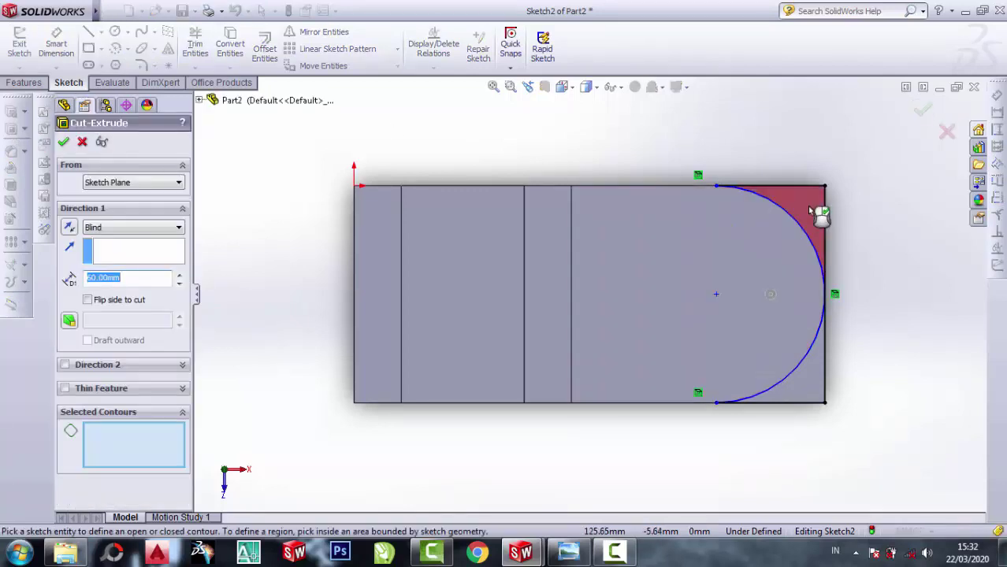
{"action": "left_click", "coordinate": [810, 209]}
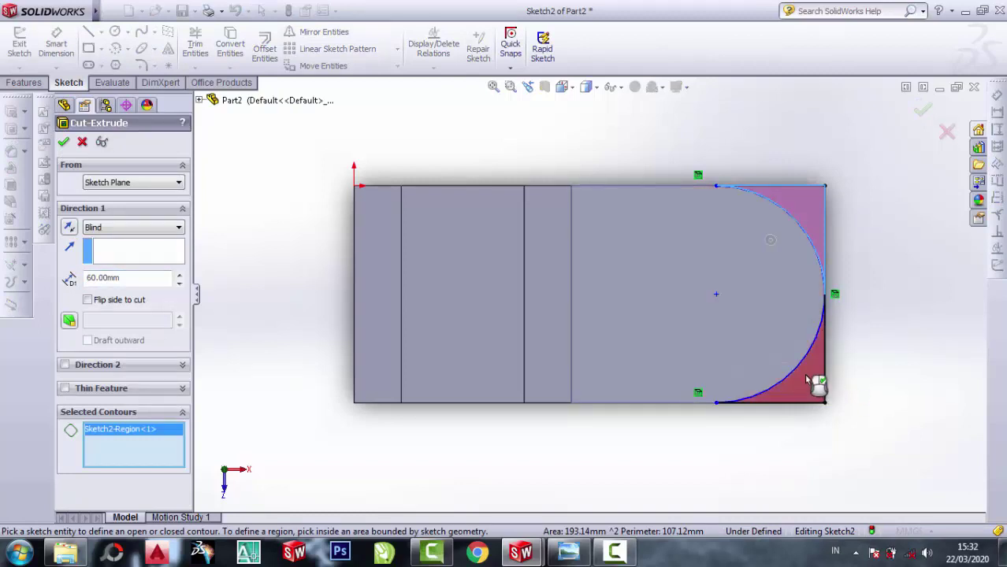
{"action": "left_click", "coordinate": [809, 381]}
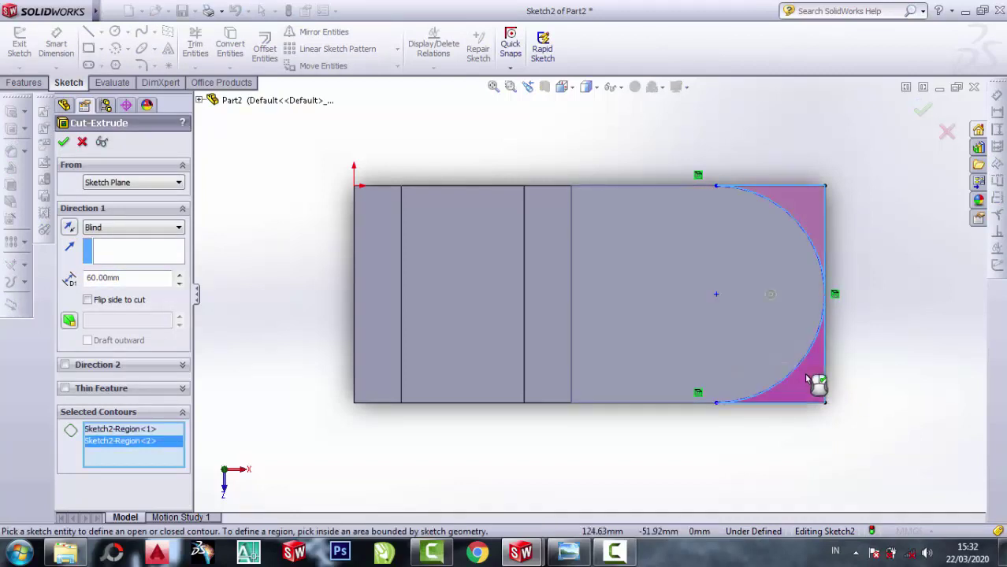
{"action": "left_click", "coordinate": [64, 144]}
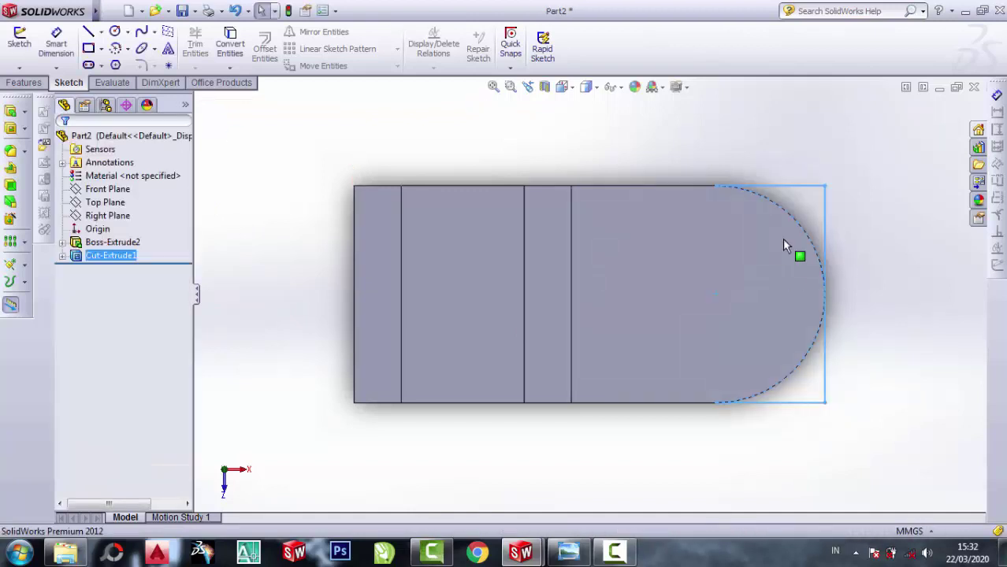
After checking the reference drawing, sketch a circle on the rounded end's face at the arc centre.
{"action": "left_click", "coordinate": [569, 552]}
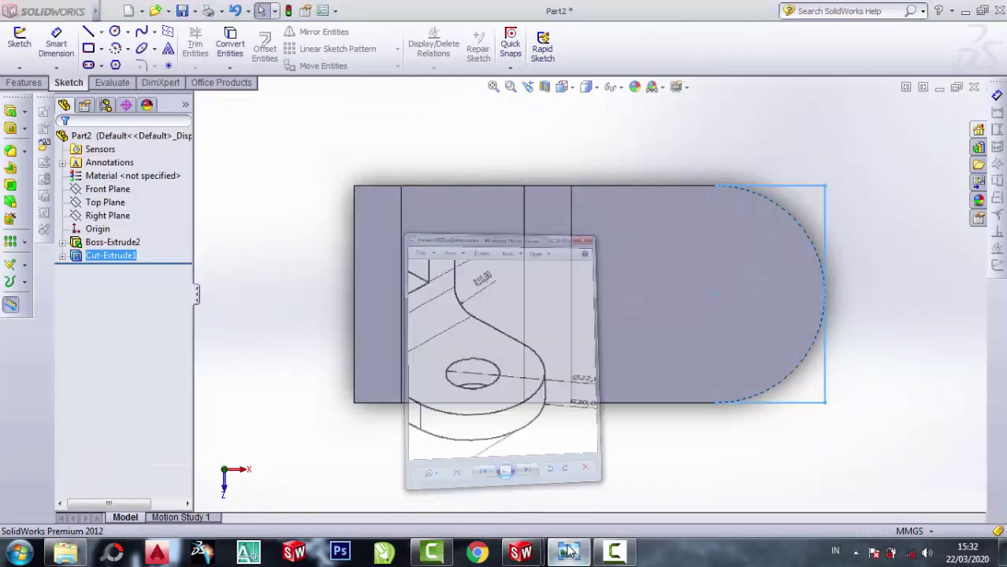
{"action": "scroll", "coordinate": [499, 243], "scroll_direction": "down", "scroll_amount": 1}
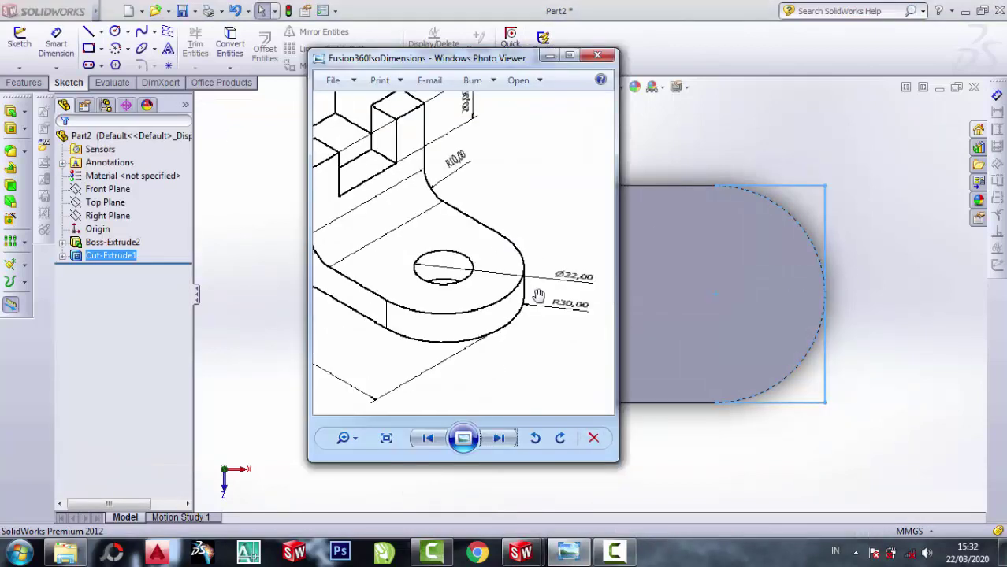
{"action": "left_click", "coordinate": [549, 56]}
{"action": "left_click", "coordinate": [114, 32]}
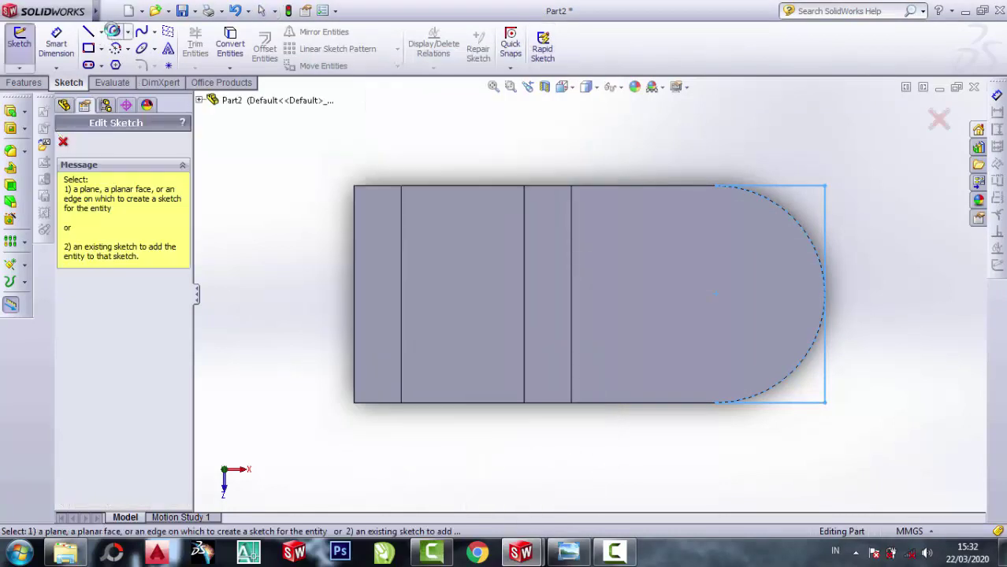
{"action": "left_click", "coordinate": [768, 258]}
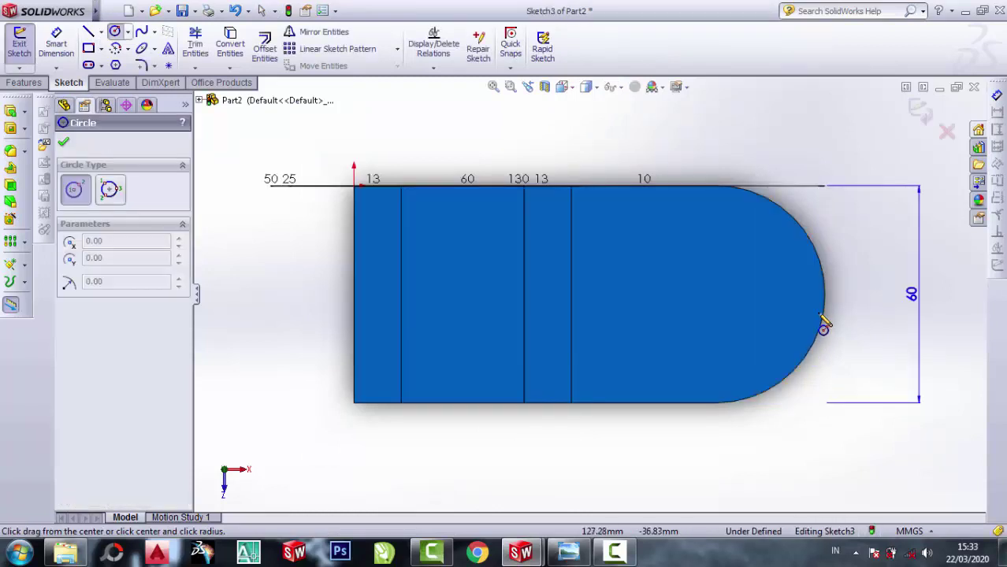
{"action": "left_click", "coordinate": [717, 295]}
{"action": "left_click", "coordinate": [729, 253]}
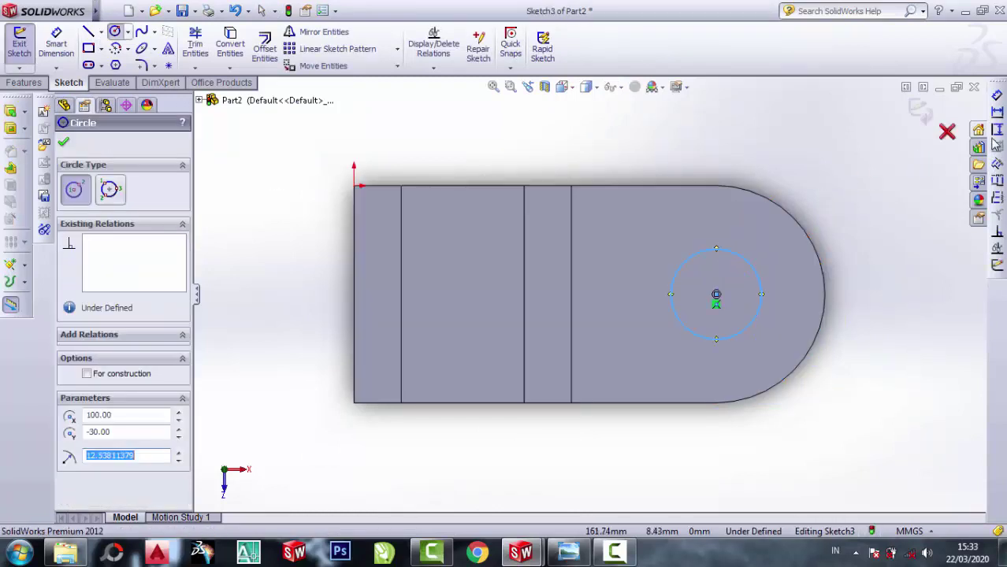
Dimension the circle to 22 mm diameter and cut it through as a hole.
{"action": "left_click", "coordinate": [997, 113]}
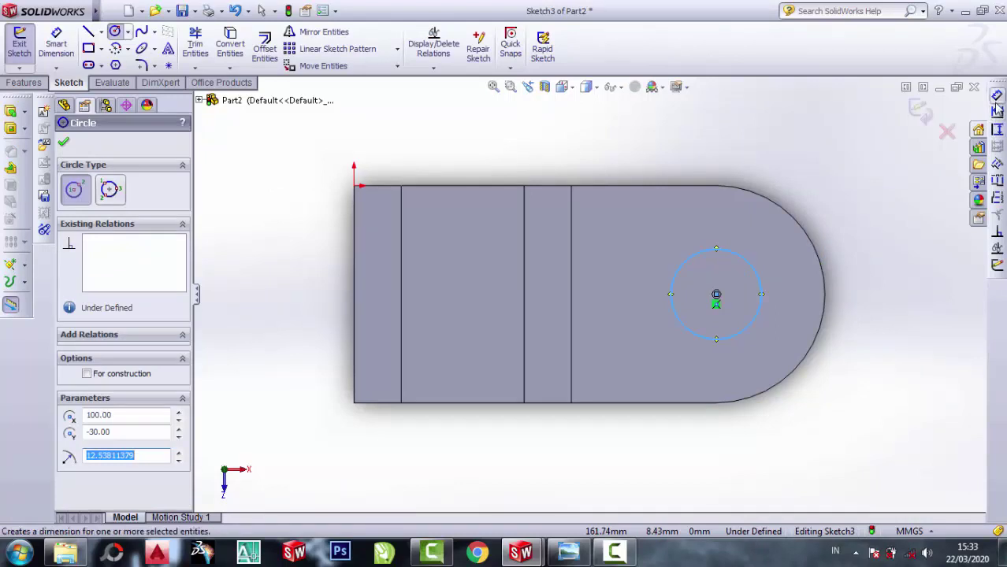
{"action": "left_click", "coordinate": [757, 270]}
{"action": "left_click", "coordinate": [870, 224]}
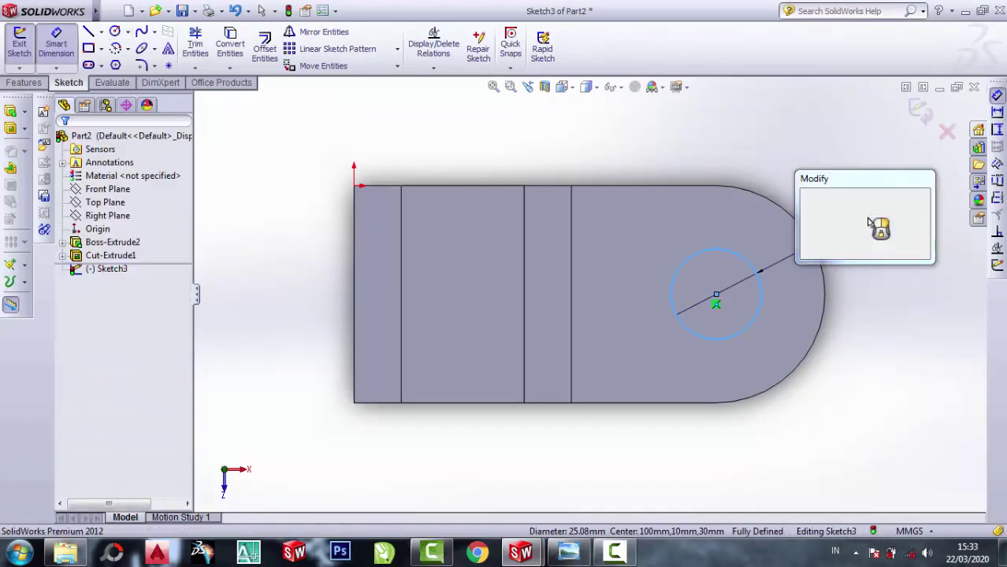
{"action": "type", "text": "22"}
{"action": "key", "text": "Return"}
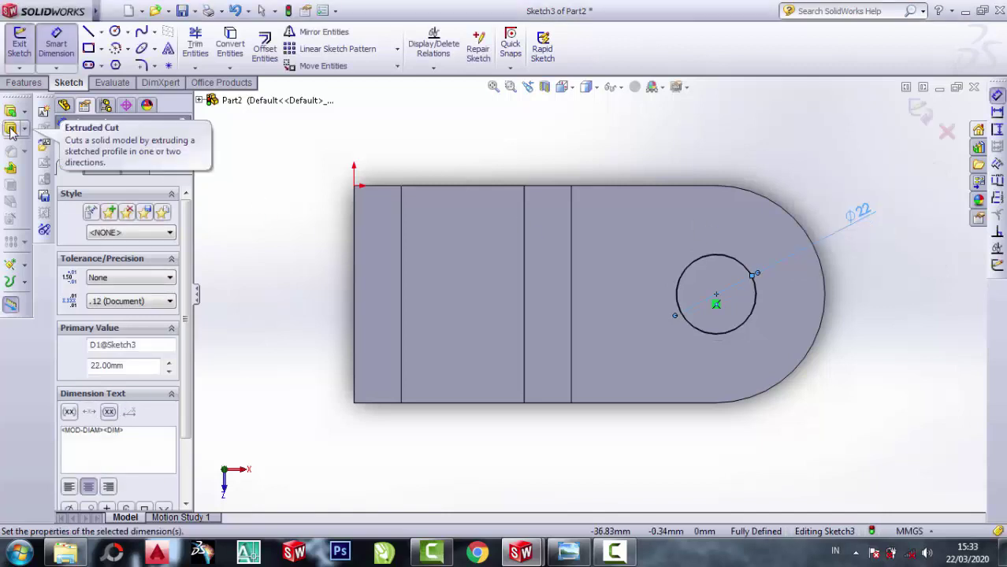
{"action": "left_click", "coordinate": [11, 130]}
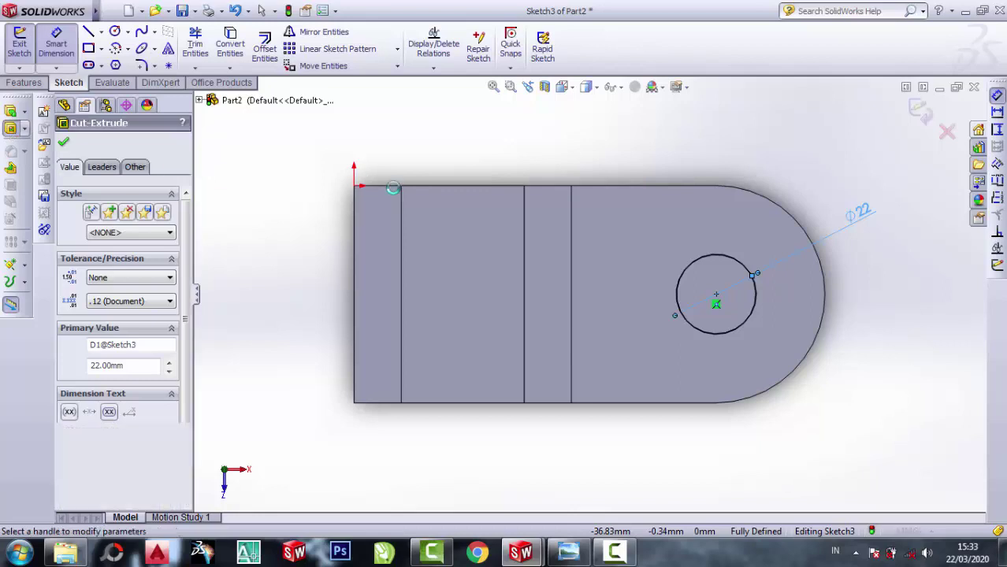
{"action": "left_click", "coordinate": [63, 141]}
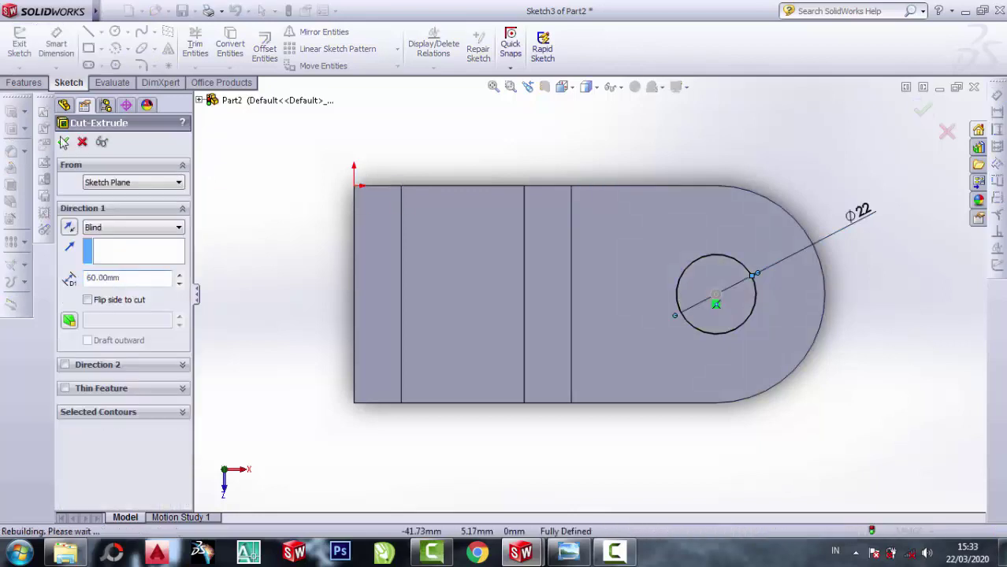
{"action": "mouse_move", "coordinate": [562, 427]}
{"action": "middle_mouse_down"}
{"action": "mouse_move", "coordinate": [522, 284]}
{"action": "mouse_move", "coordinate": [533, 264]}
{"action": "mouse_move", "coordinate": [549, 263]}
{"action": "mouse_move", "coordinate": [535, 279]}
{"action": "mouse_move", "coordinate": [551, 374]}
{"action": "middle_mouse_up"}
After checking the reference drawing, view the upright wall's side face Normal To.
{"action": "left_click", "coordinate": [567, 557]}
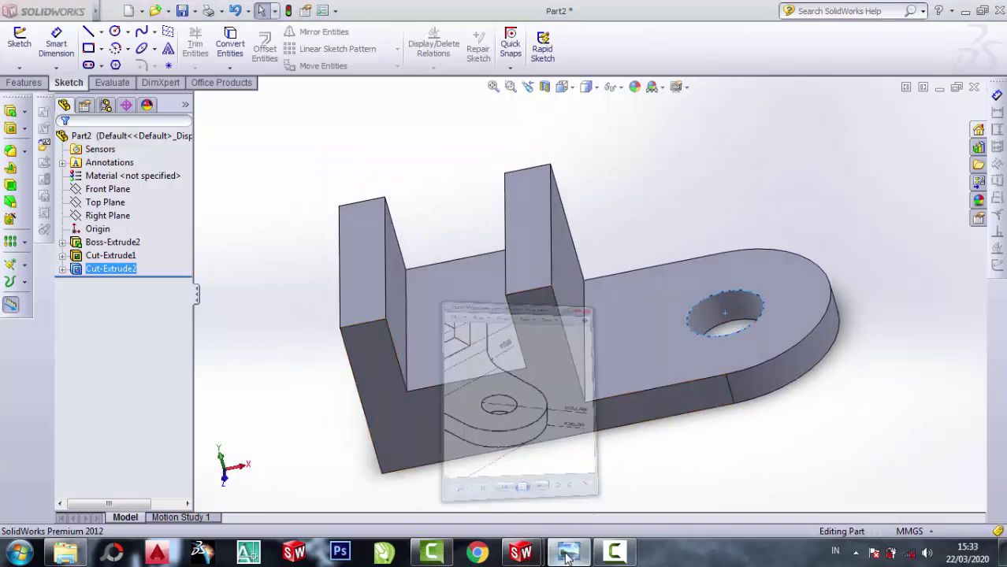
{"action": "scroll", "coordinate": [532, 236], "scroll_direction": "down", "scroll_amount": 3}
{"action": "scroll", "coordinate": [463, 220], "scroll_direction": "up", "scroll_amount": 3}
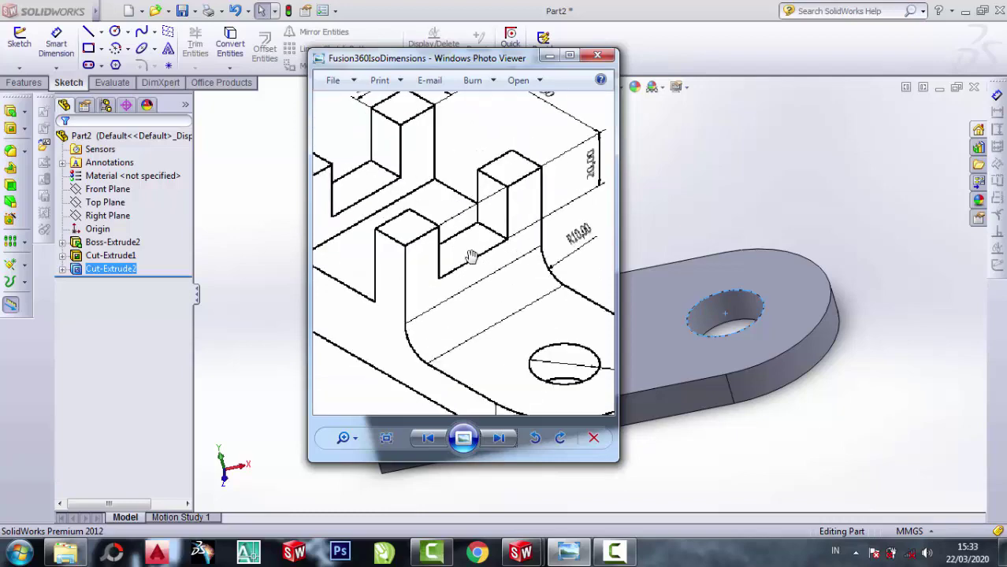
{"action": "left_click", "coordinate": [549, 56]}
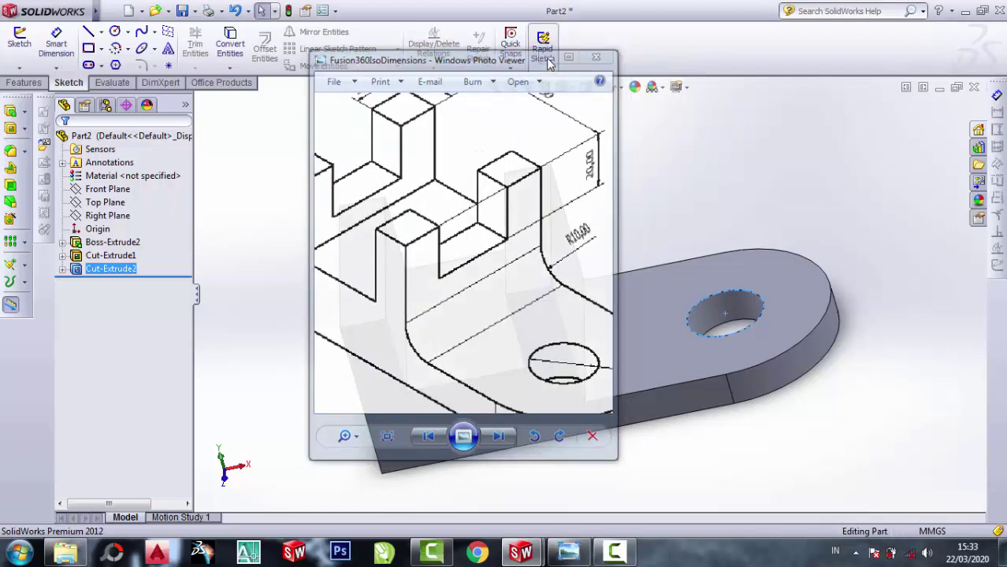
{"action": "left_click", "coordinate": [574, 263]}
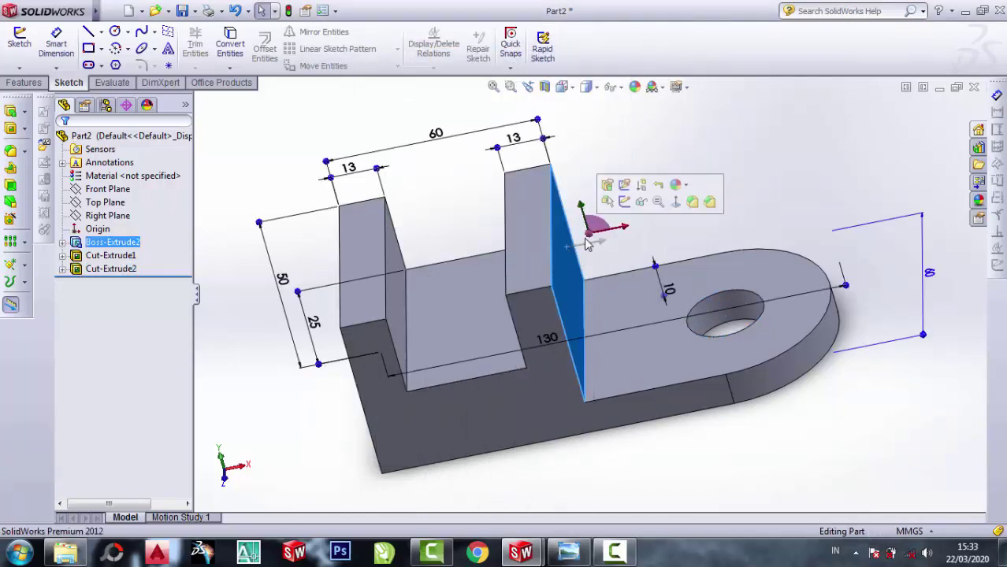
{"action": "left_click", "coordinate": [676, 202]}
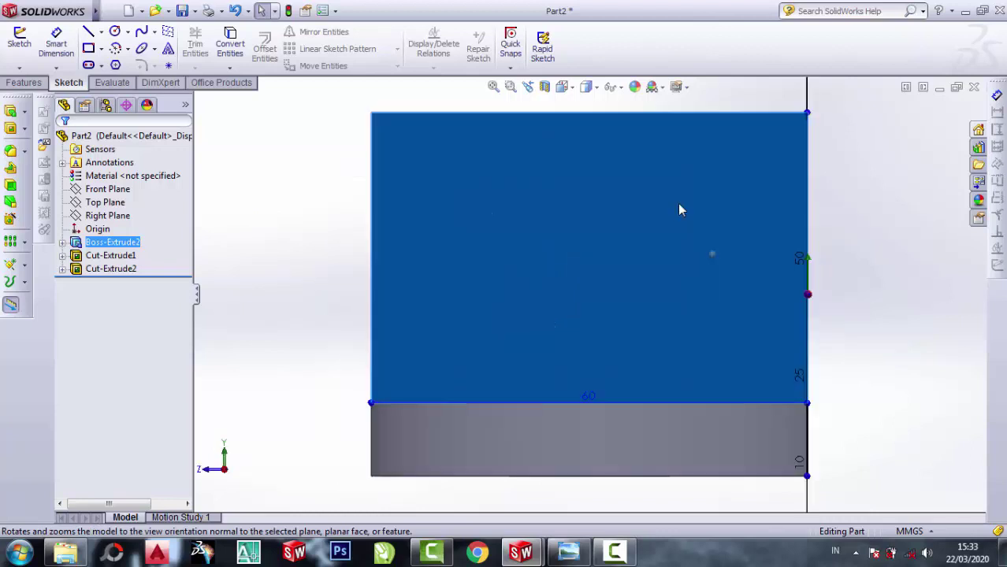
{"action": "left_click", "coordinate": [857, 187]}
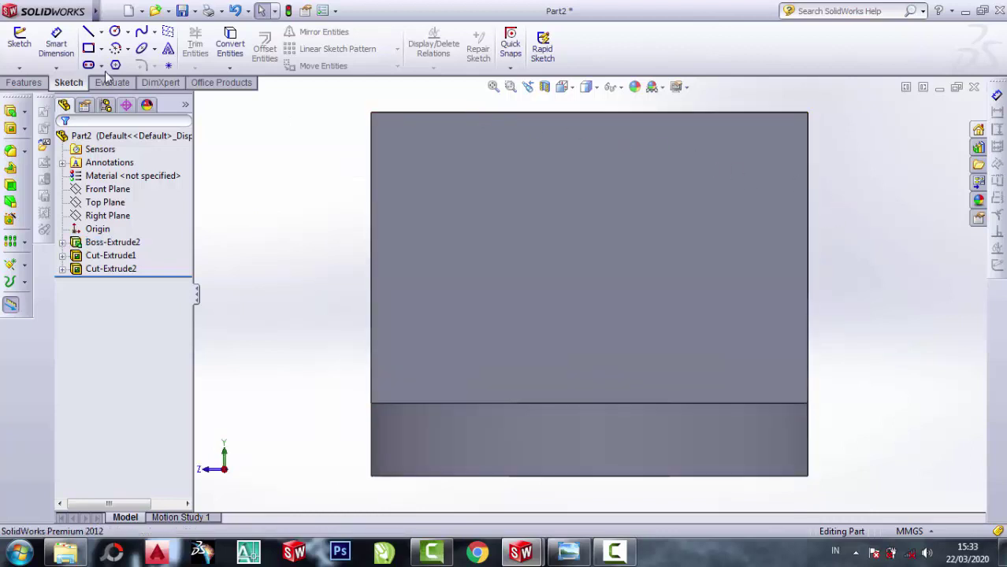
Sketch two L-shaped notch outlines running down from the top edge to the right and left edges.
{"action": "left_click", "coordinate": [697, 170]}
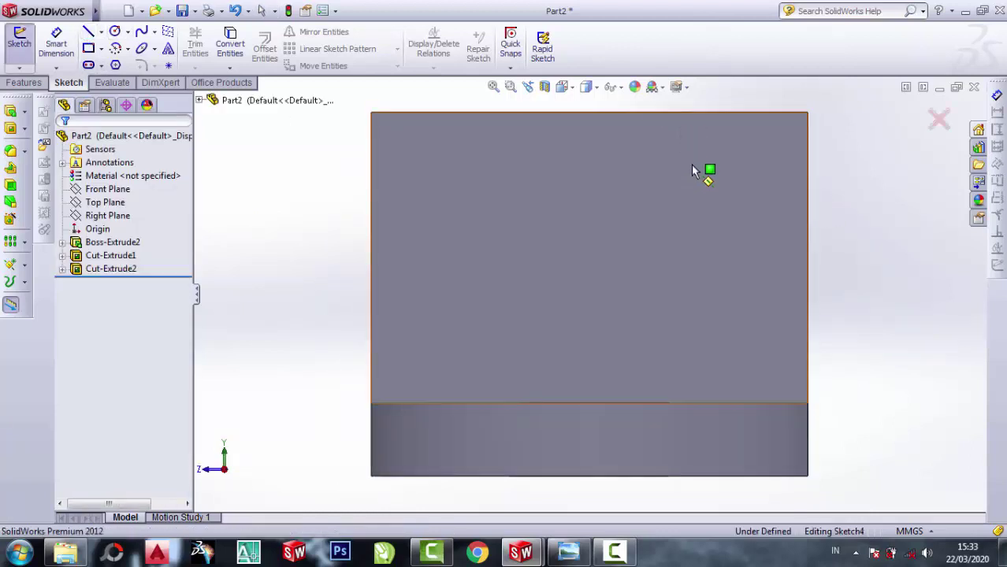
{"action": "left_click", "coordinate": [728, 114]}
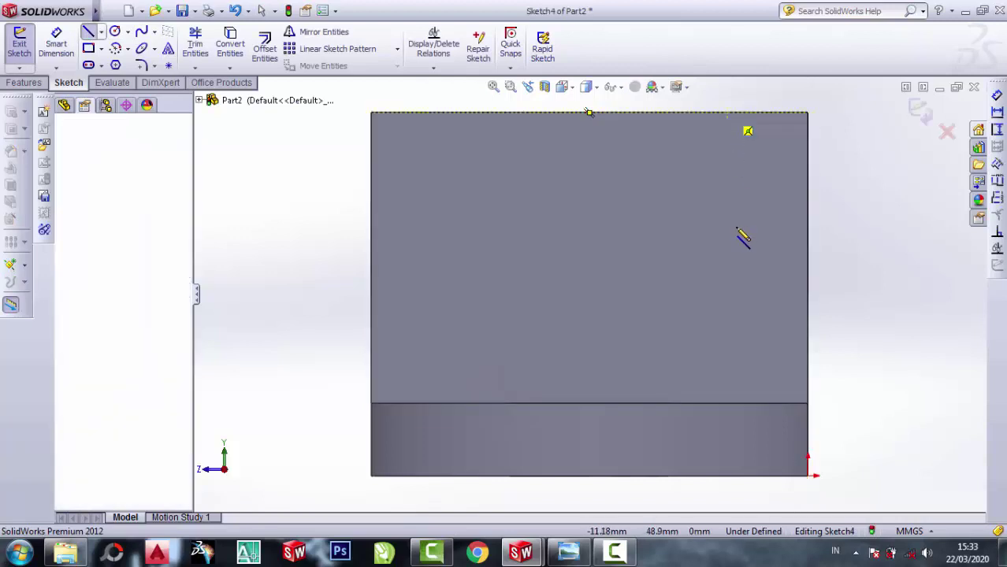
{"action": "left_click", "coordinate": [728, 228]}
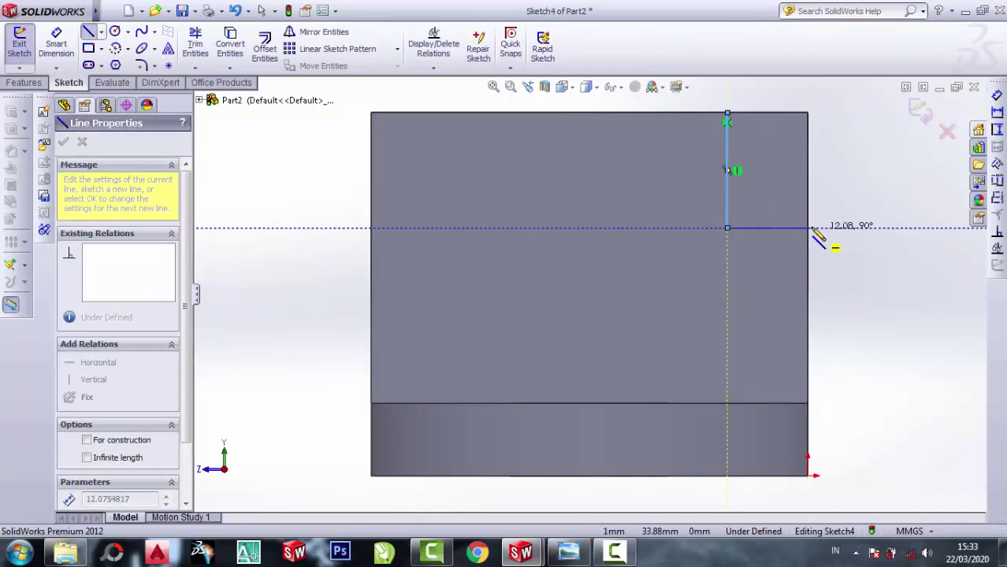
{"action": "left_click", "coordinate": [809, 227]}
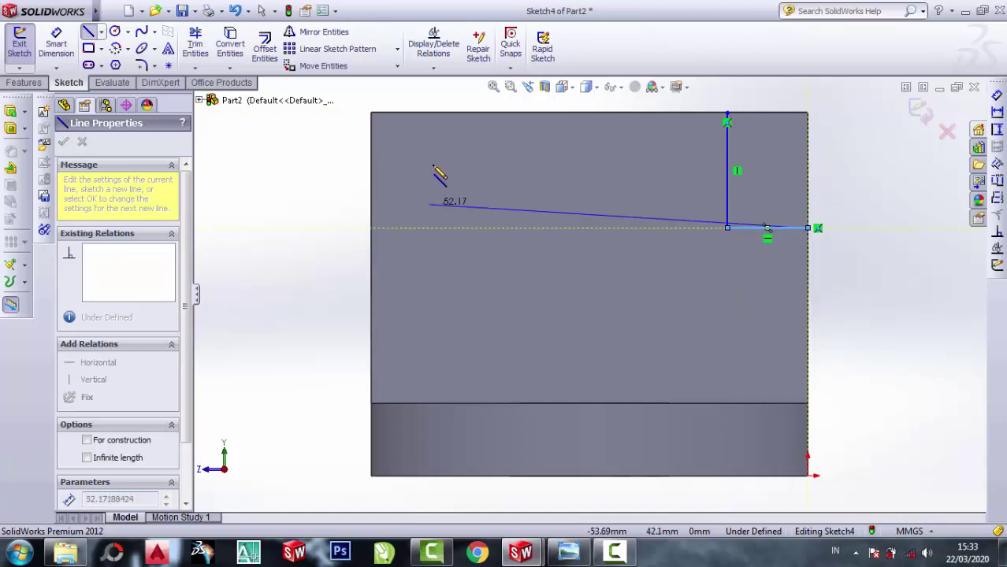
{"action": "key", "text": "Escape"}
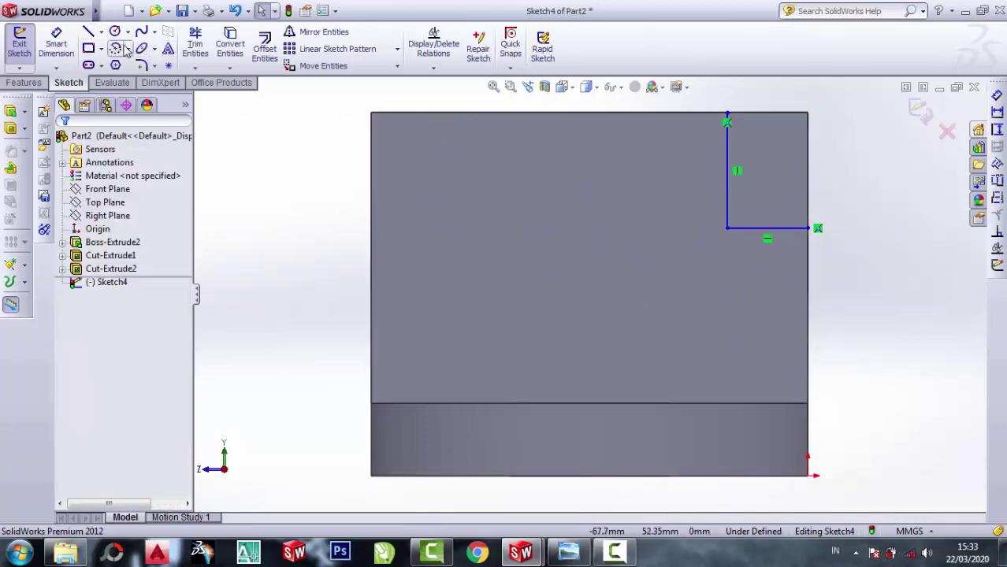
{"action": "key", "text": "l"}
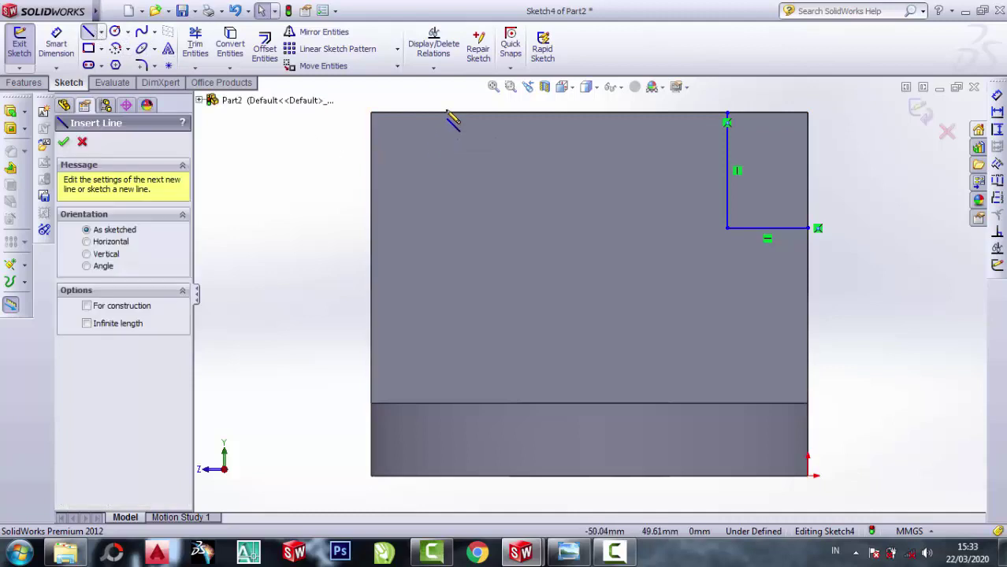
{"action": "left_click", "coordinate": [466, 115]}
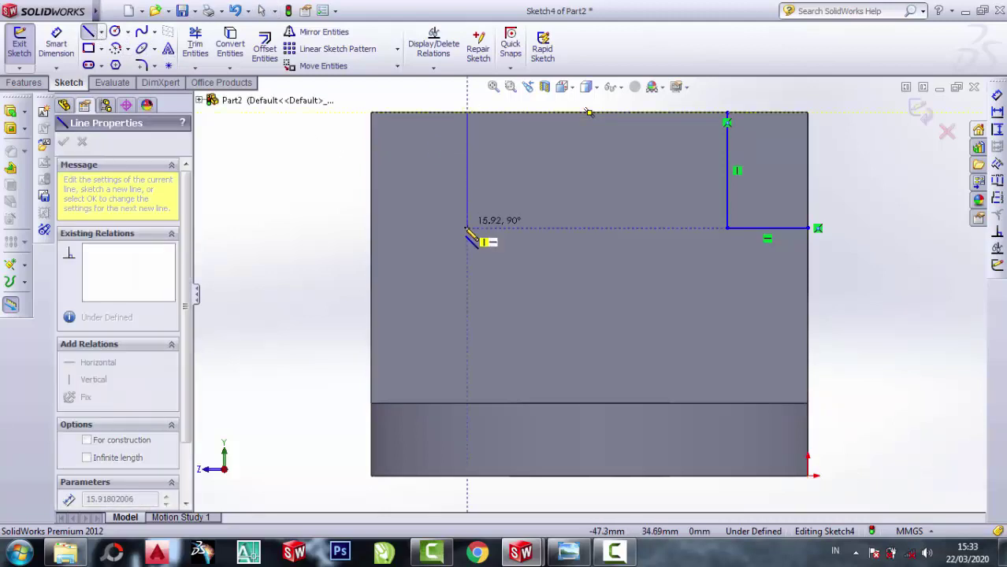
{"action": "left_click", "coordinate": [468, 229]}
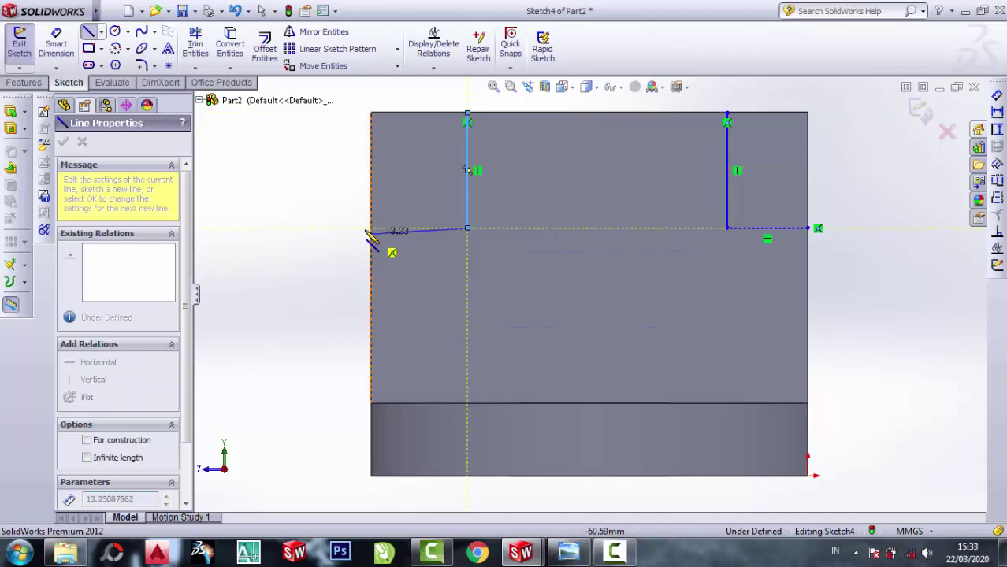
{"action": "left_click", "coordinate": [371, 229]}
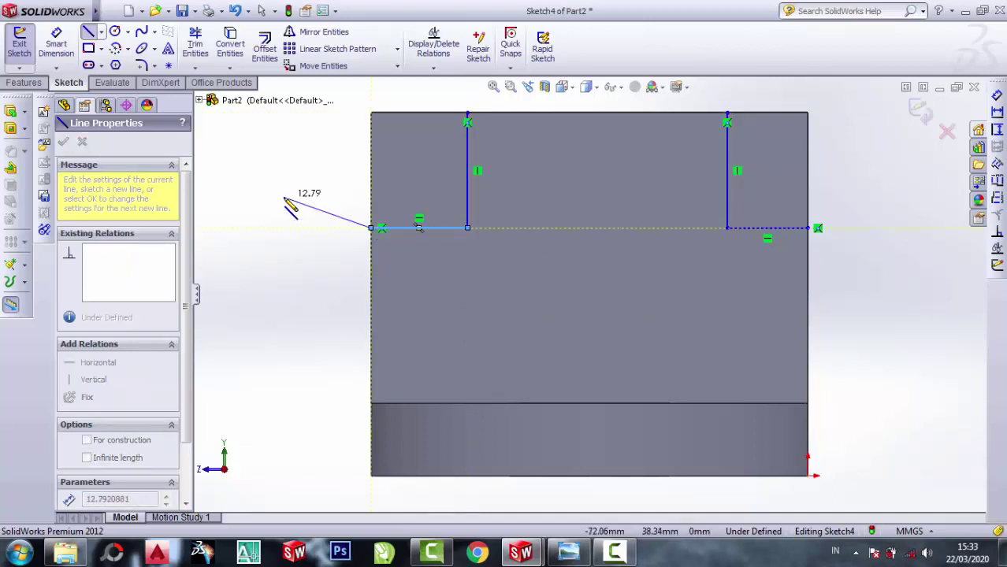
{"action": "key", "text": "Escape"}
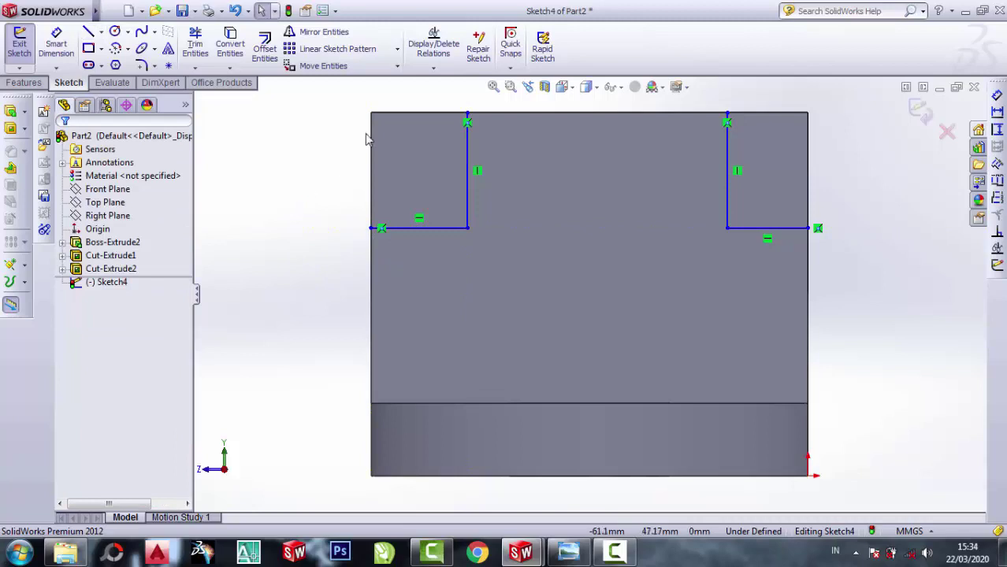
Convert the face's top edge and the block's right edge into sketch lines.
{"action": "left_click", "coordinate": [230, 45]}
{"action": "left_click", "coordinate": [444, 112]}
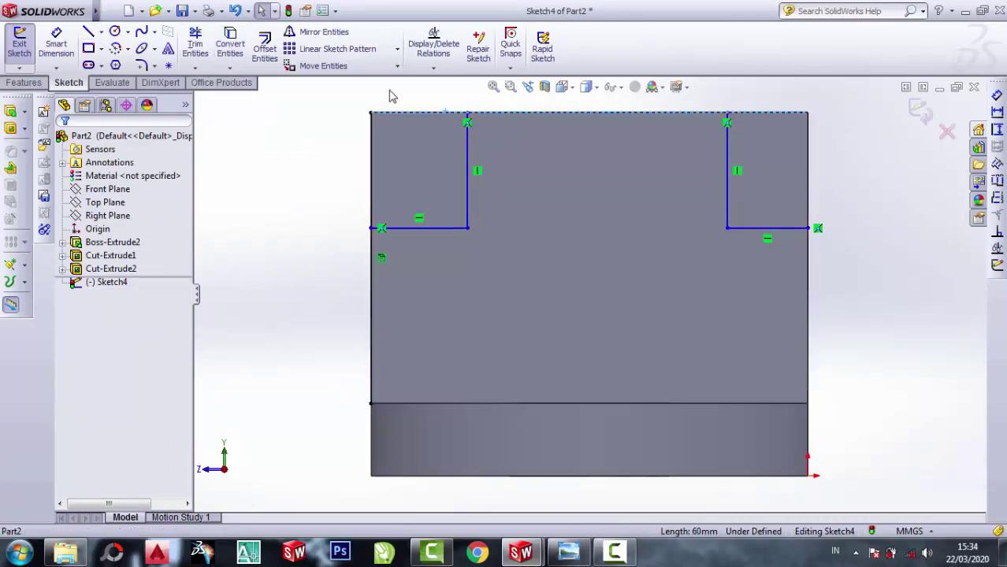
{"action": "key", "text": "Return"}
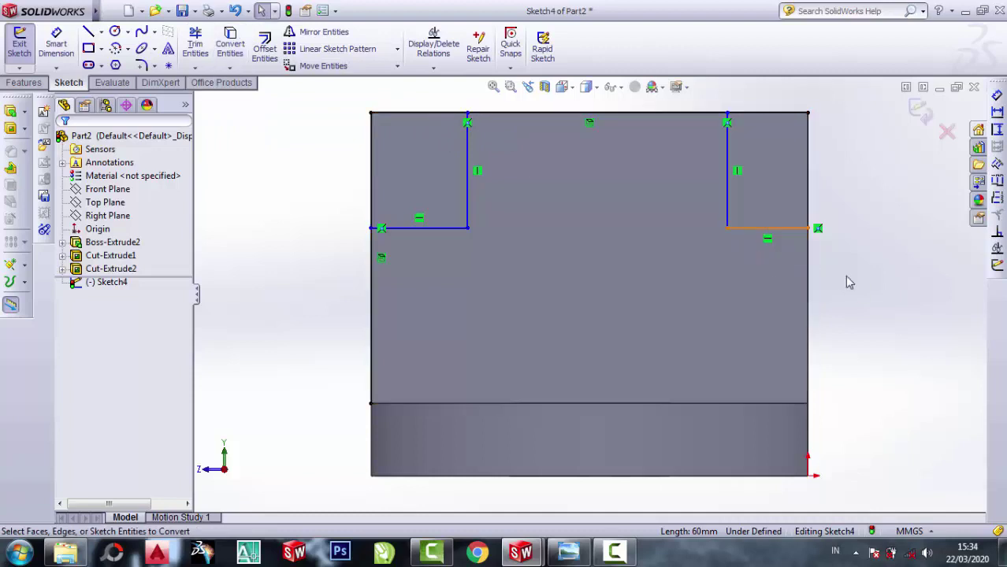
{"action": "left_click", "coordinate": [807, 268]}
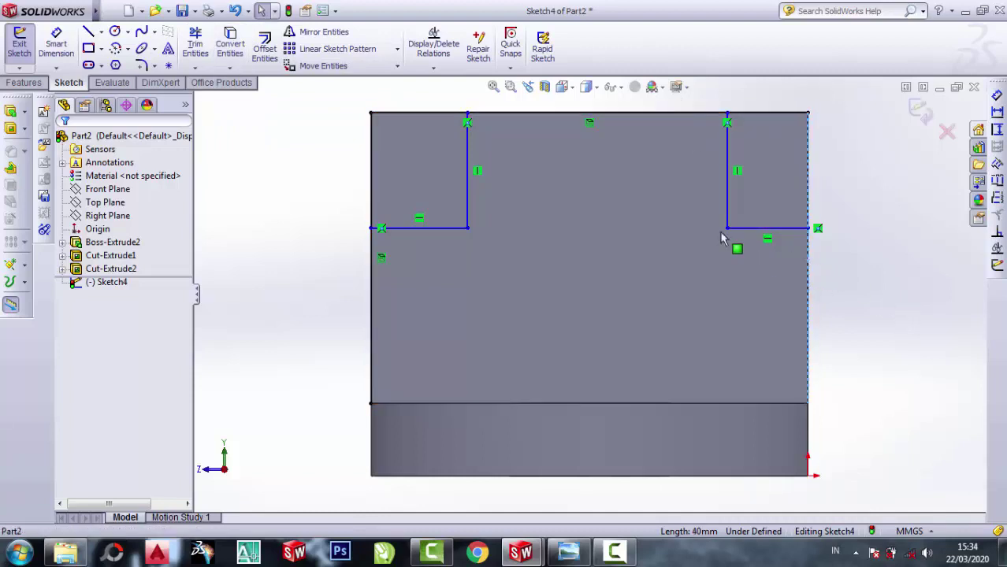
{"action": "left_click", "coordinate": [225, 46]}
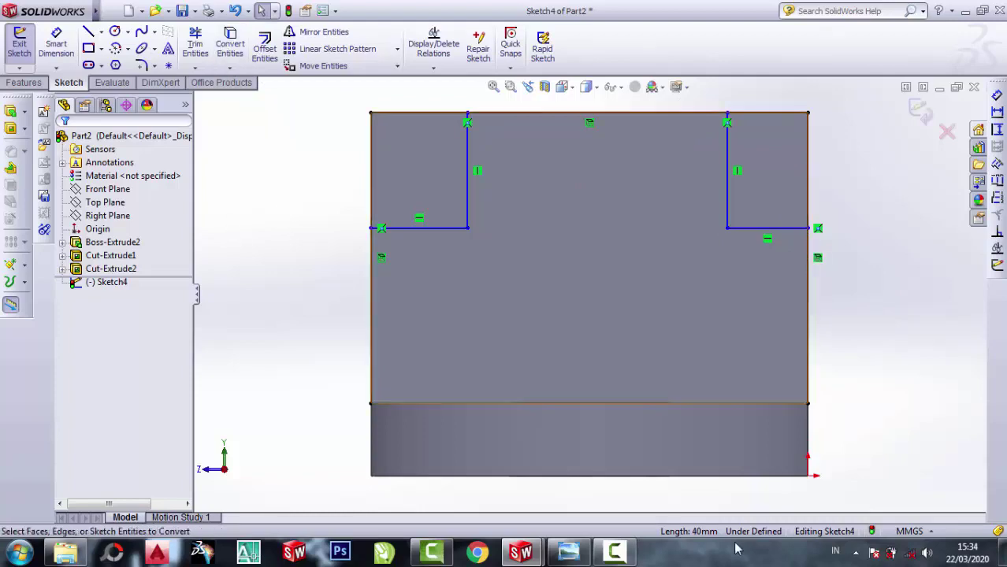
{"action": "mouse_move", "coordinate": [569, 552]}
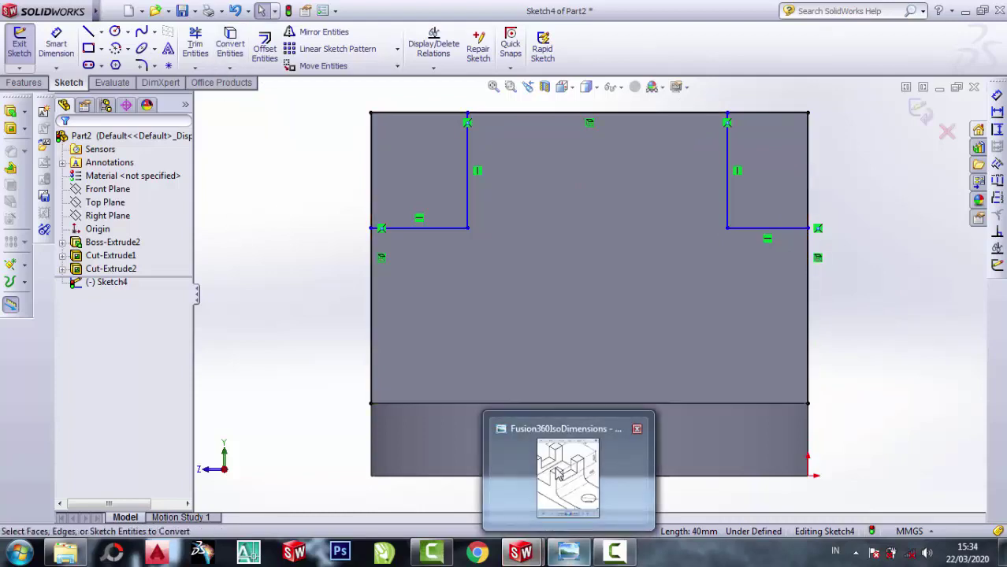
{"action": "left_click", "coordinate": [550, 465]}
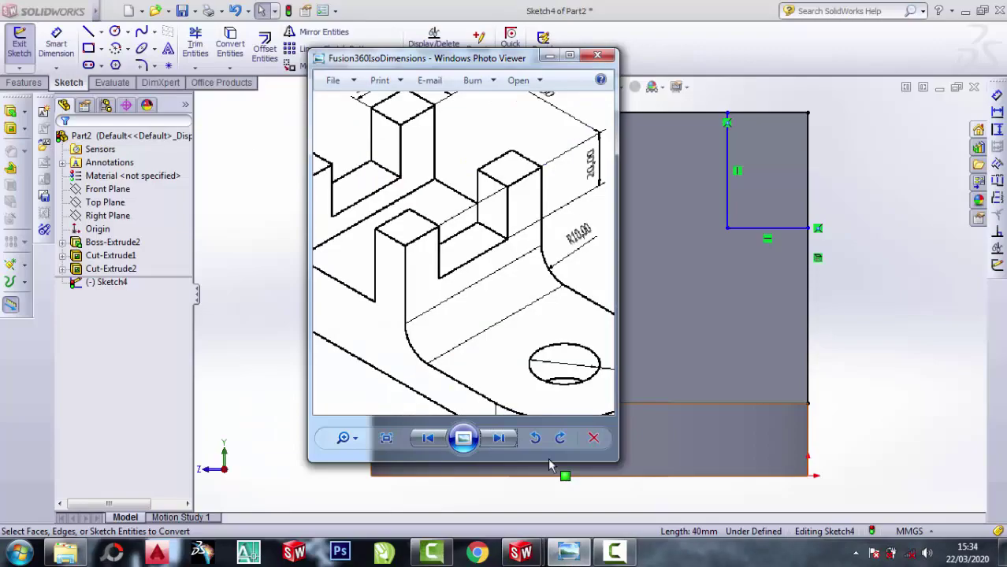
{"action": "left_click", "coordinate": [566, 59]}
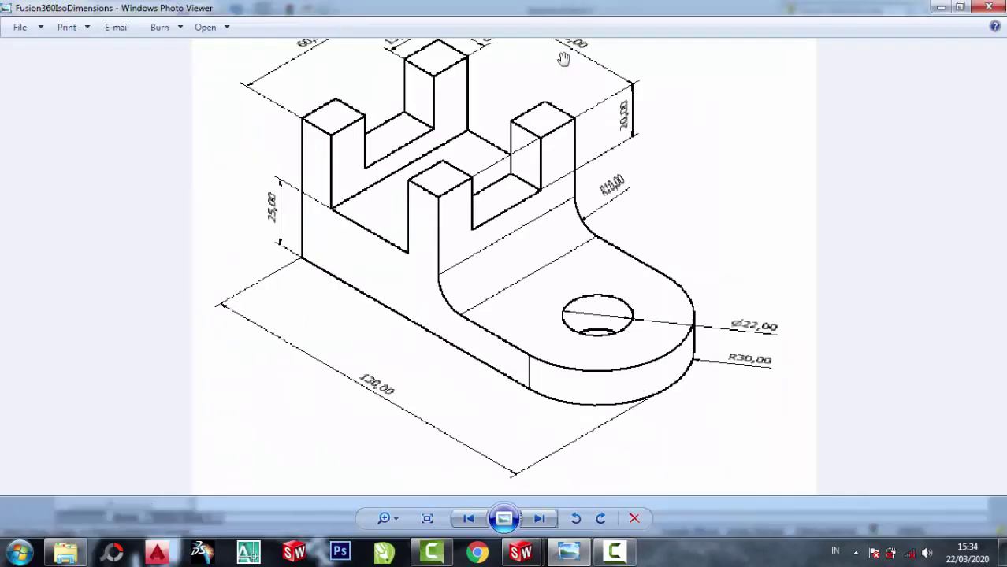
{"action": "left_click", "coordinate": [969, 7]}
{"action": "left_click_drag", "start_coordinate": [459, 66], "coordinate": [644, 42]}
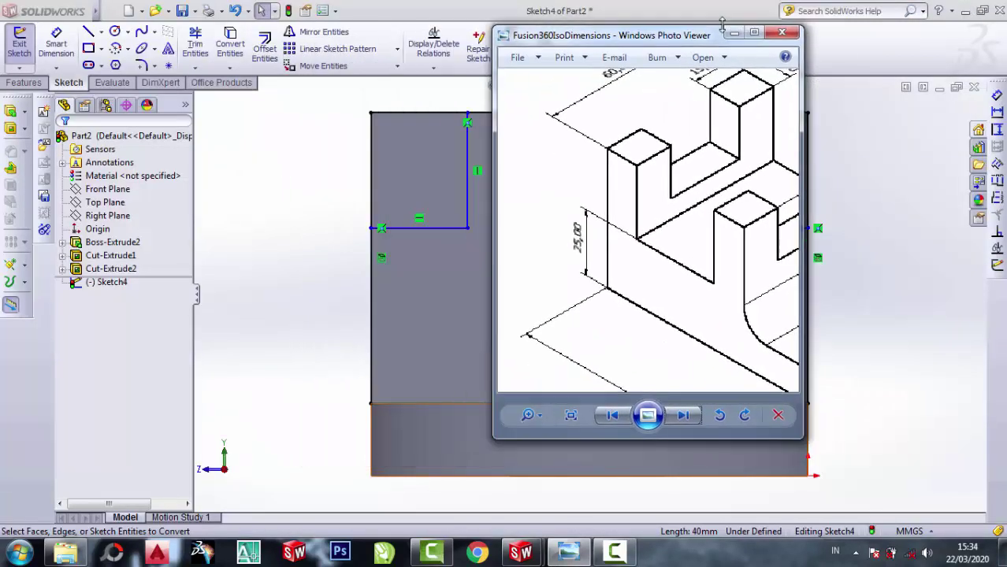
{"action": "scroll", "coordinate": [692, 218], "scroll_direction": "down", "scroll_amount": 2}
{"action": "scroll", "coordinate": [701, 110], "scroll_direction": "up", "scroll_amount": 2}
{"action": "scroll", "coordinate": [692, 107], "scroll_direction": "up", "scroll_amount": 1}
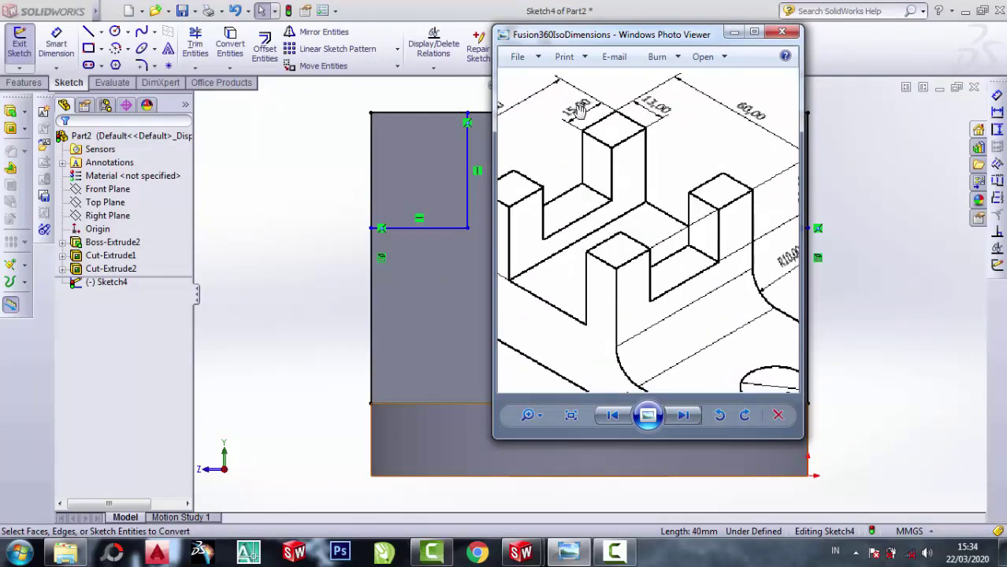
{"action": "scroll", "coordinate": [636, 165], "scroll_direction": "down", "scroll_amount": 1}
{"action": "scroll", "coordinate": [718, 212], "scroll_direction": "down", "scroll_amount": 1}
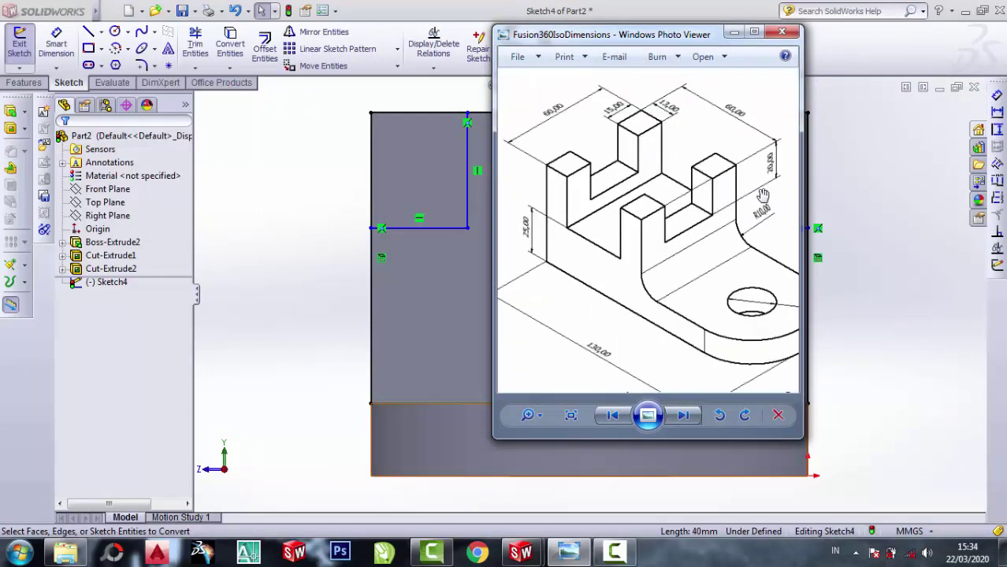
{"action": "scroll", "coordinate": [777, 183], "scroll_direction": "up", "scroll_amount": 1}
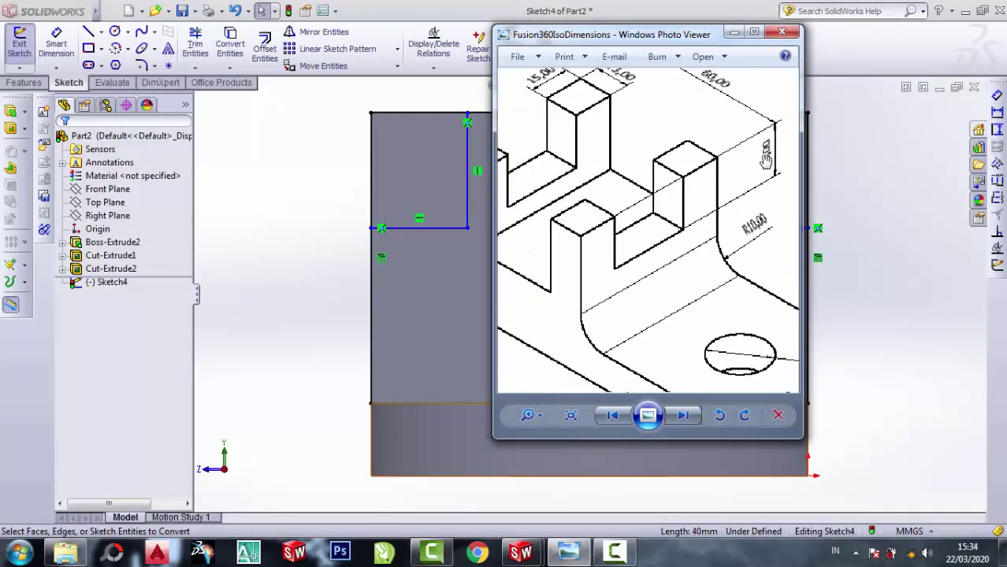
{"action": "left_click", "coordinate": [732, 35]}
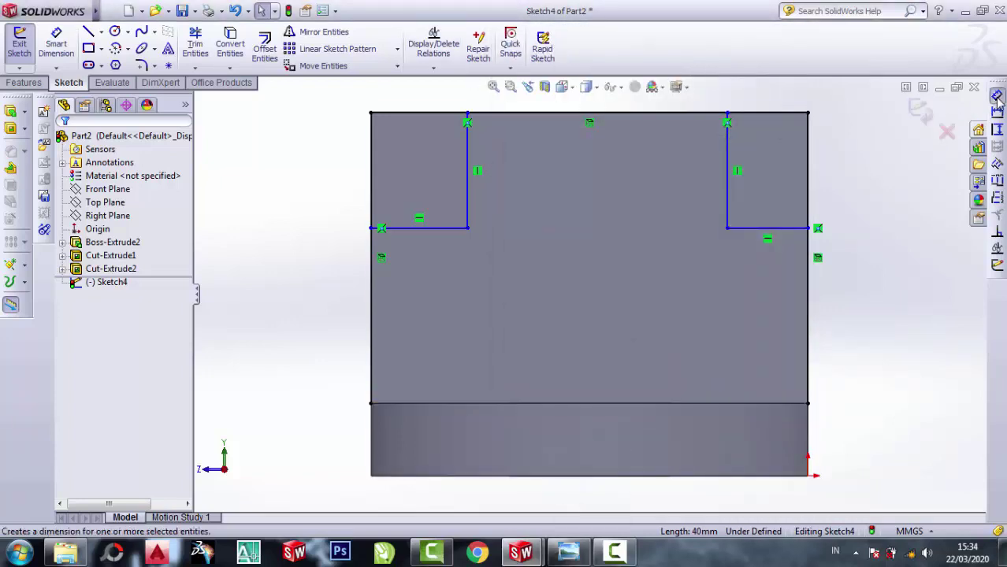
Dimension the left notch 15 mm wide and 20 mm deep.
{"action": "left_click", "coordinate": [997, 96]}
{"action": "left_click", "coordinate": [424, 232]}
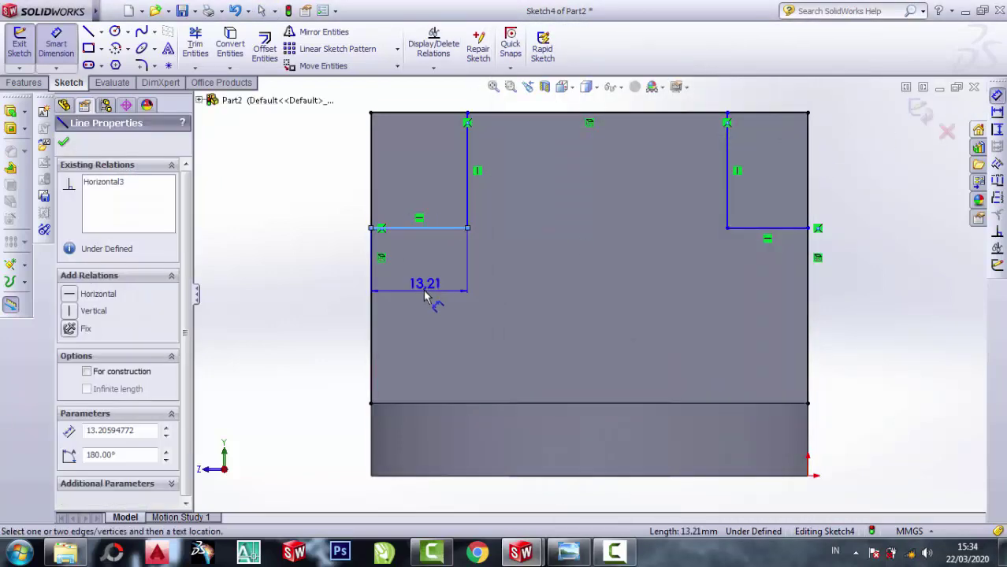
{"action": "left_click", "coordinate": [423, 292]}
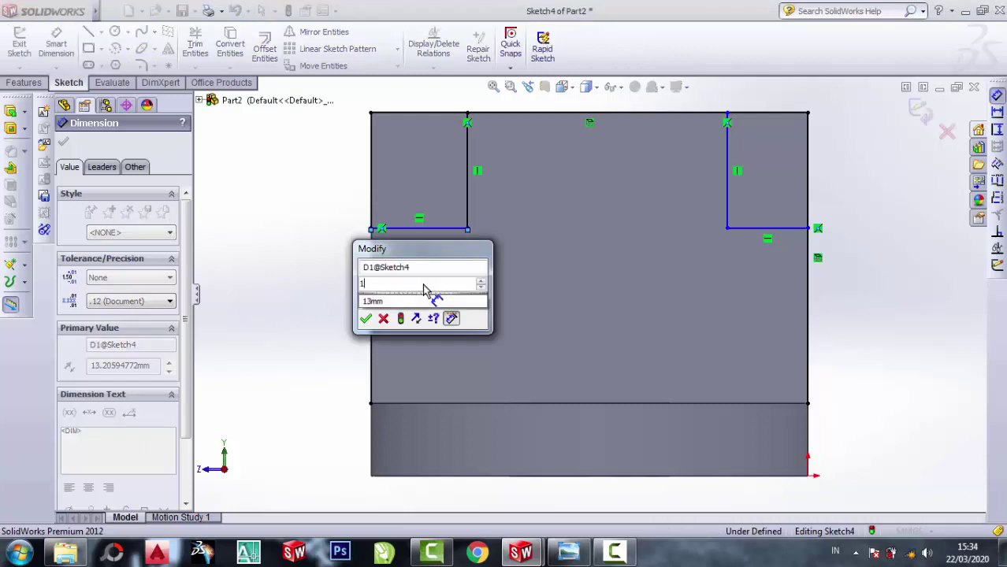
{"action": "type", "text": "15"}
{"action": "left_click", "coordinate": [367, 318]}
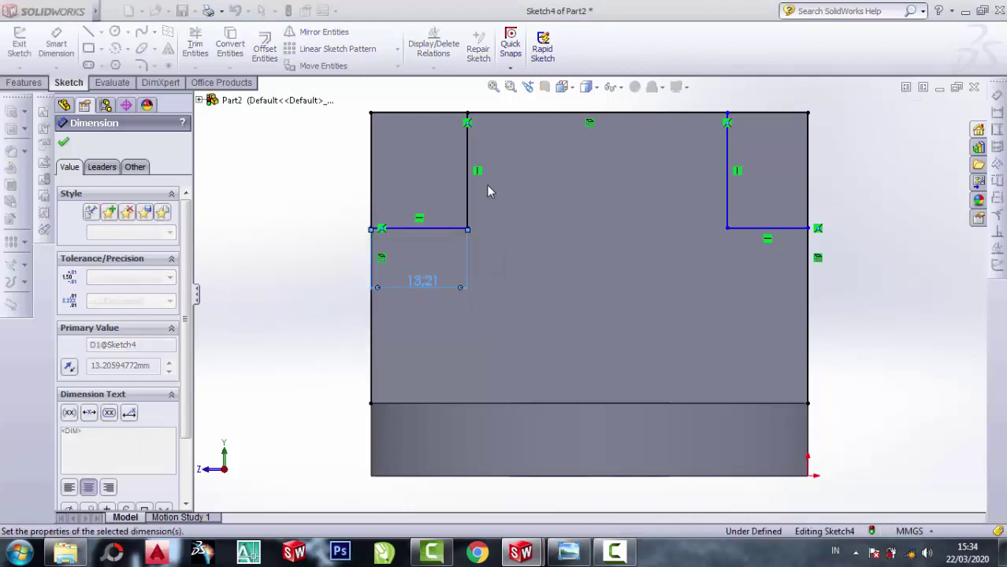
{"action": "left_click", "coordinate": [522, 183]}
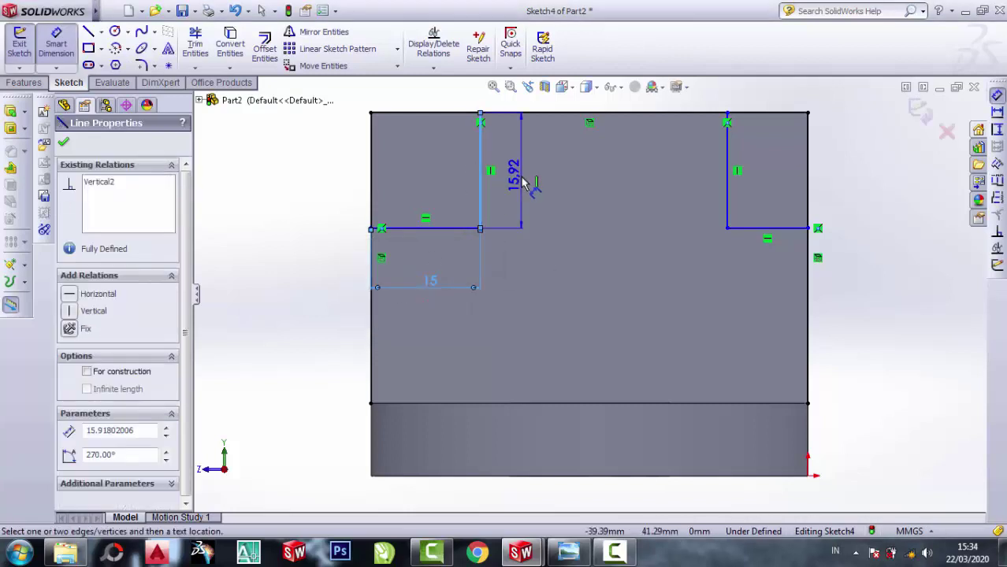
{"action": "left_click", "coordinate": [524, 183]}
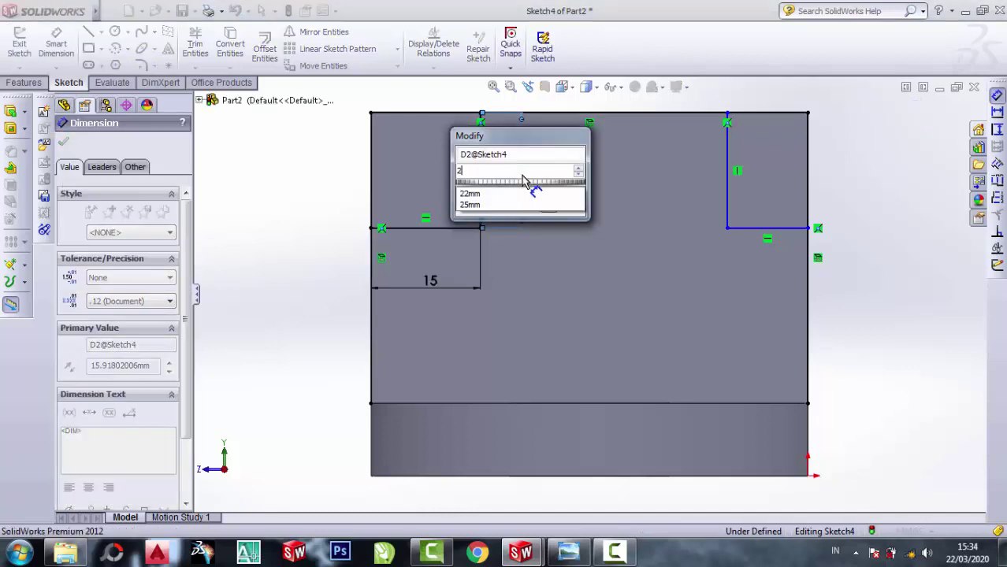
{"action": "type", "text": "20"}
{"action": "left_click", "coordinate": [466, 206]}
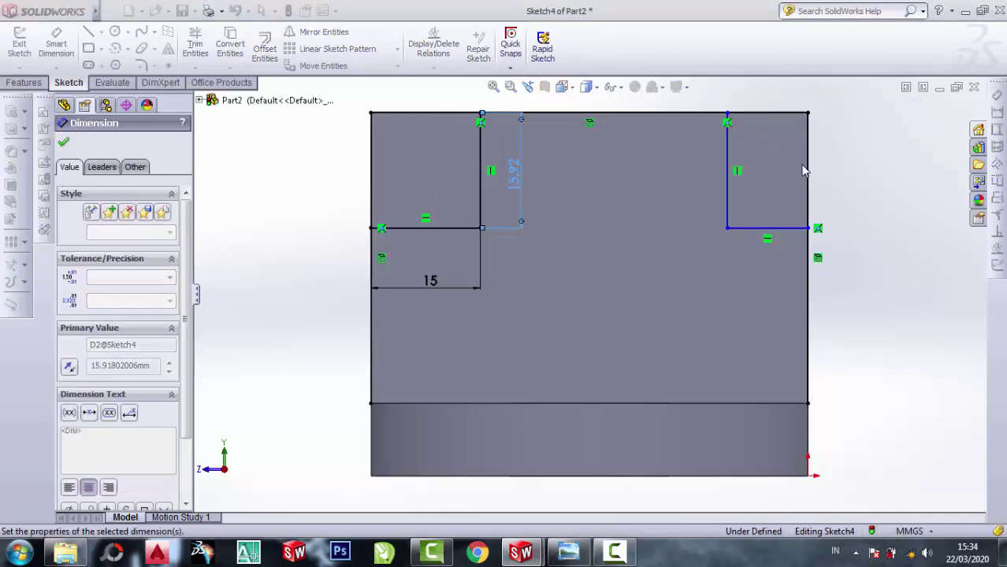
Dimension the right notch 20 mm deep and 15 mm wide, then exit the sketch.
{"action": "left_click", "coordinate": [726, 175]}
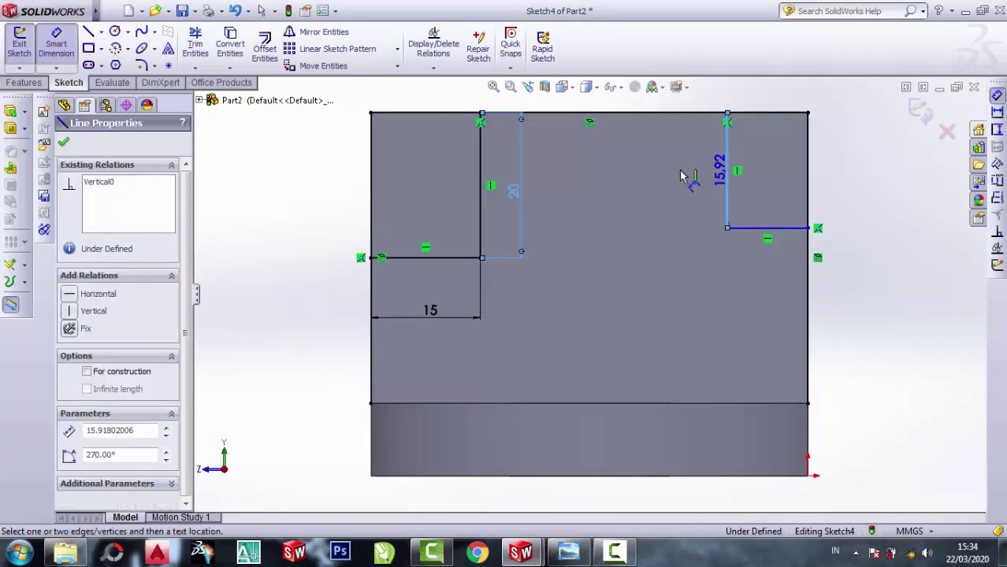
{"action": "left_click", "coordinate": [683, 177]}
{"action": "type", "text": "2"}
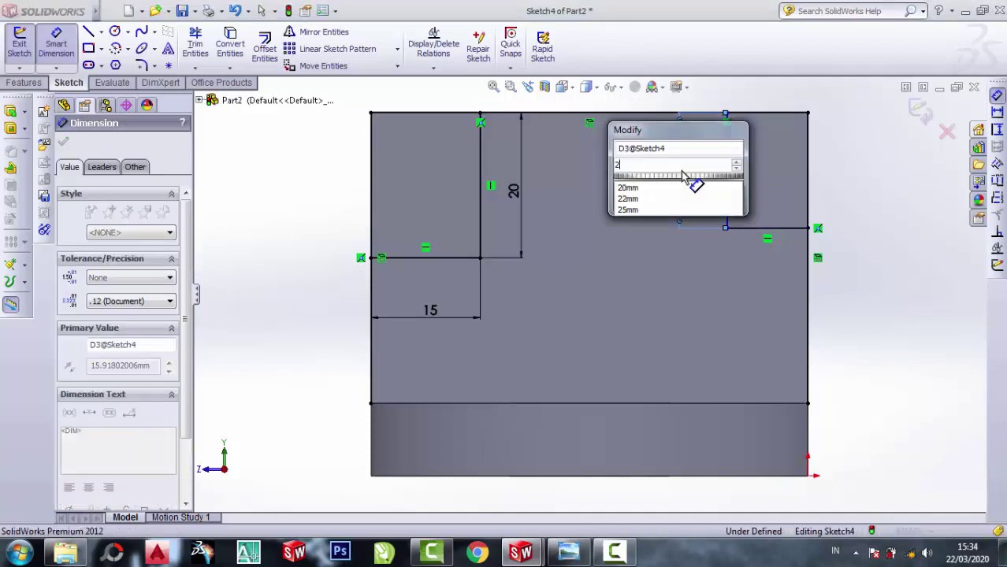
{"action": "type", "text": "0"}
{"action": "key", "text": "Return"}
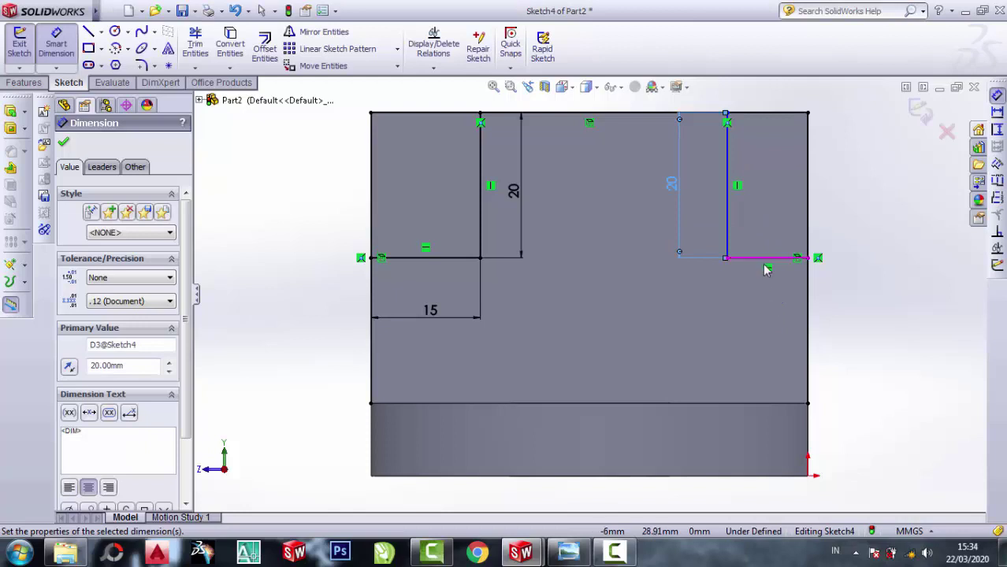
{"action": "left_click", "coordinate": [765, 266]}
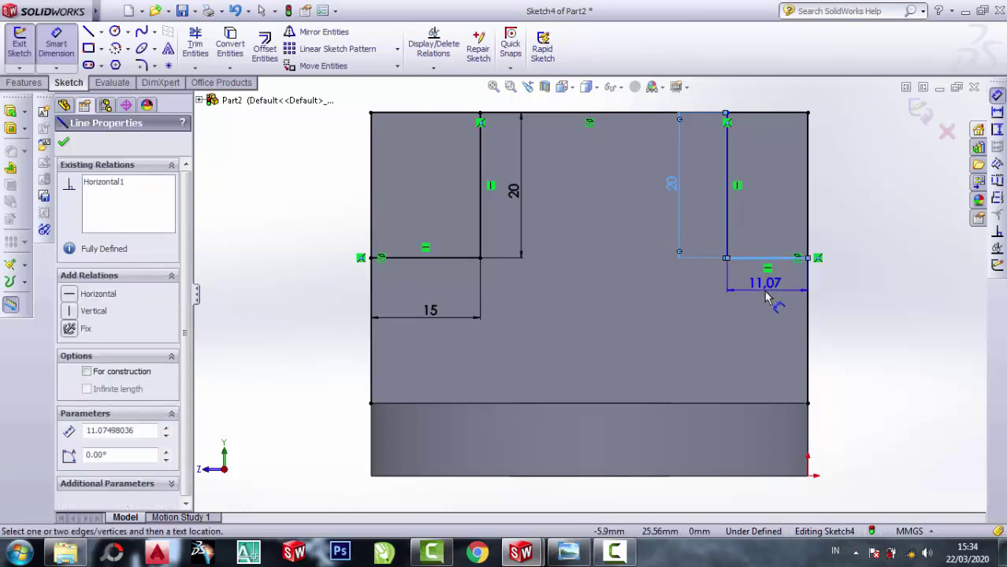
{"action": "left_click", "coordinate": [767, 297]}
{"action": "type", "text": "15"}
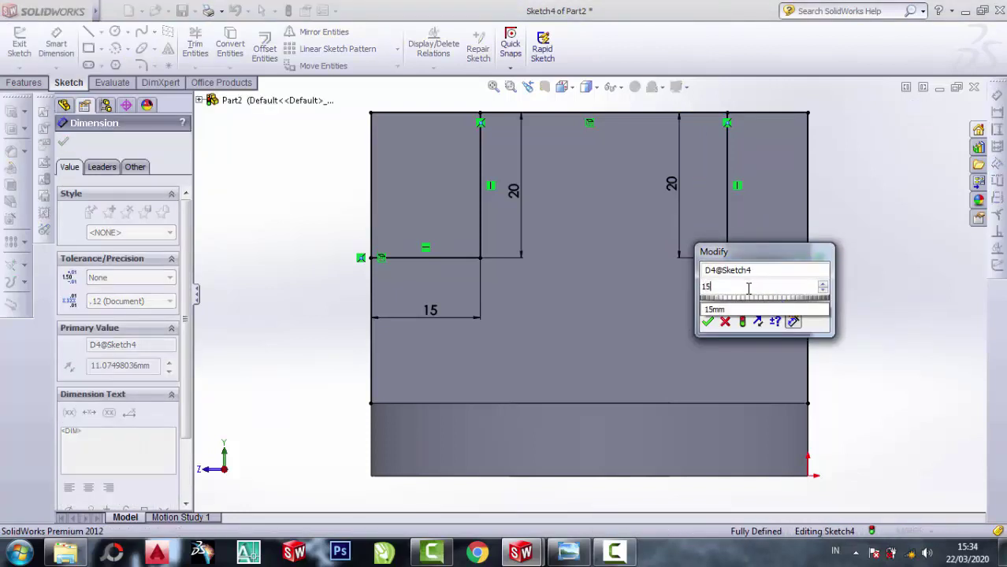
{"action": "left_click", "coordinate": [707, 323]}
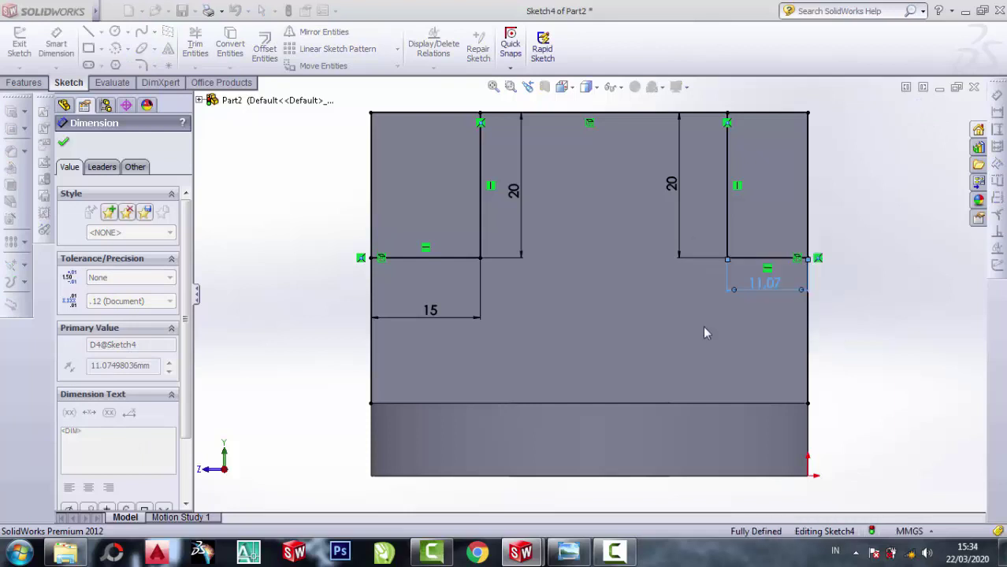
{"action": "left_click", "coordinate": [63, 145]}
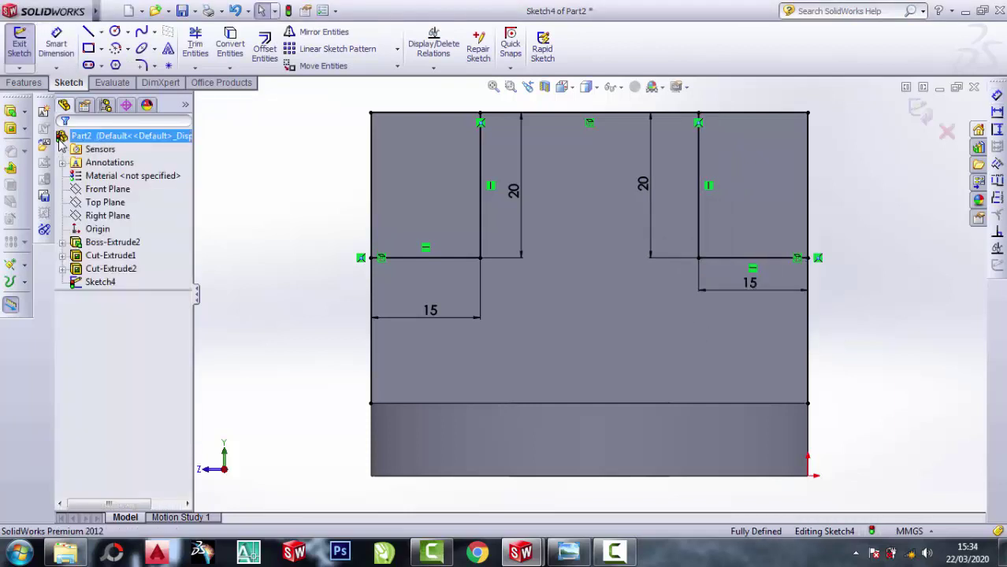
Draw a line joining the two notches' inner corners, dismissing the over-defined warning.
{"action": "left_click", "coordinate": [10, 131]}
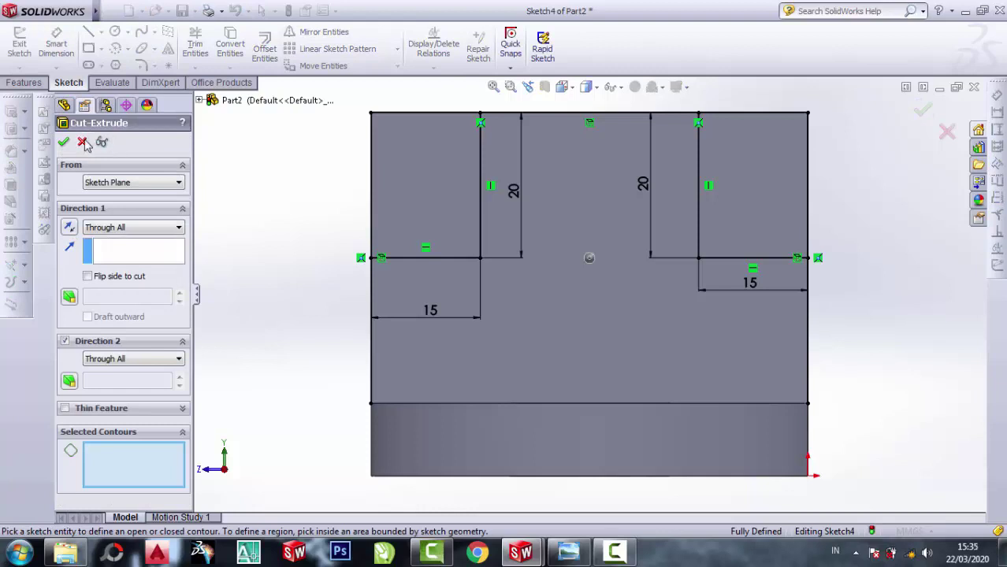
{"action": "left_click", "coordinate": [83, 142]}
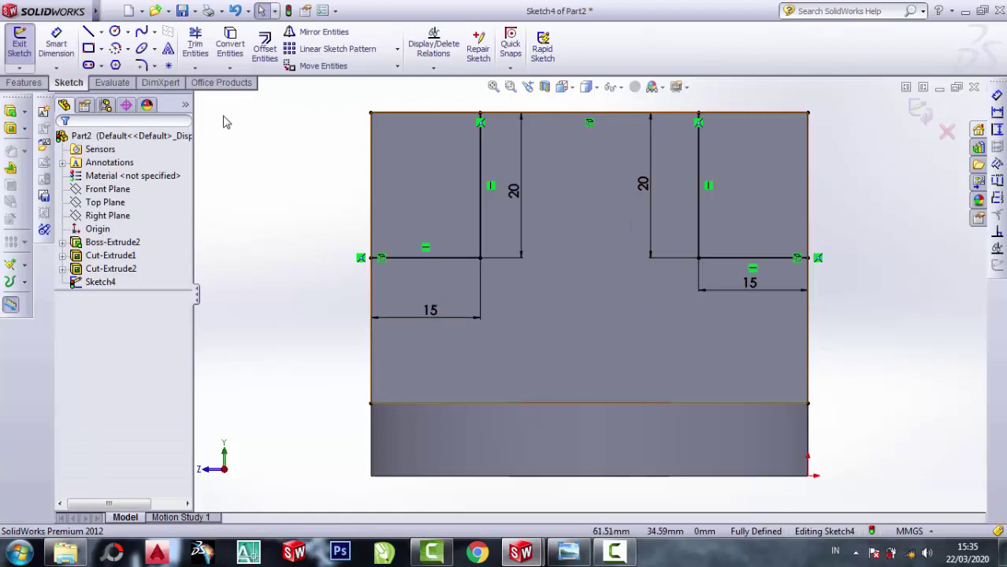
{"action": "left_click", "coordinate": [481, 257]}
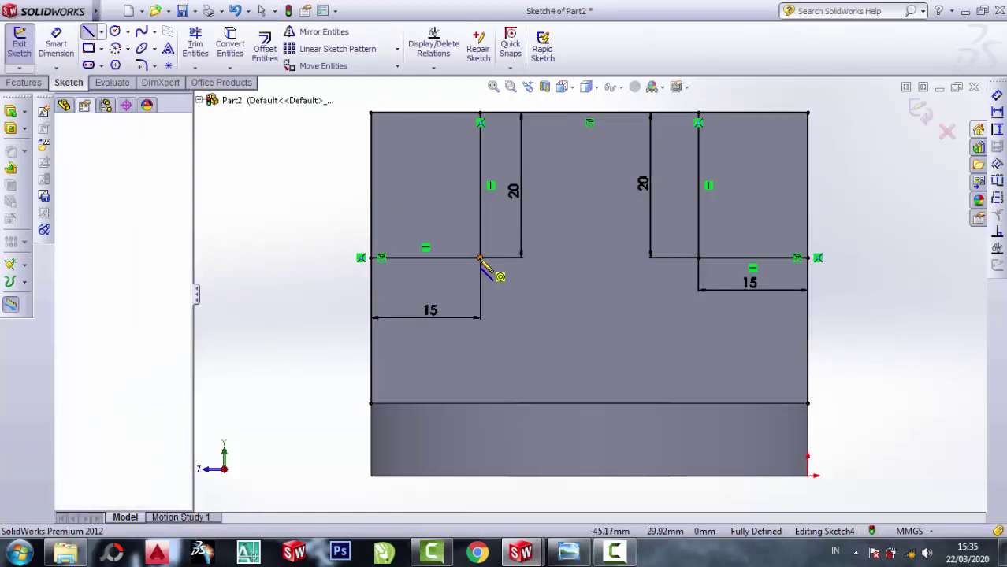
{"action": "left_click", "coordinate": [698, 259]}
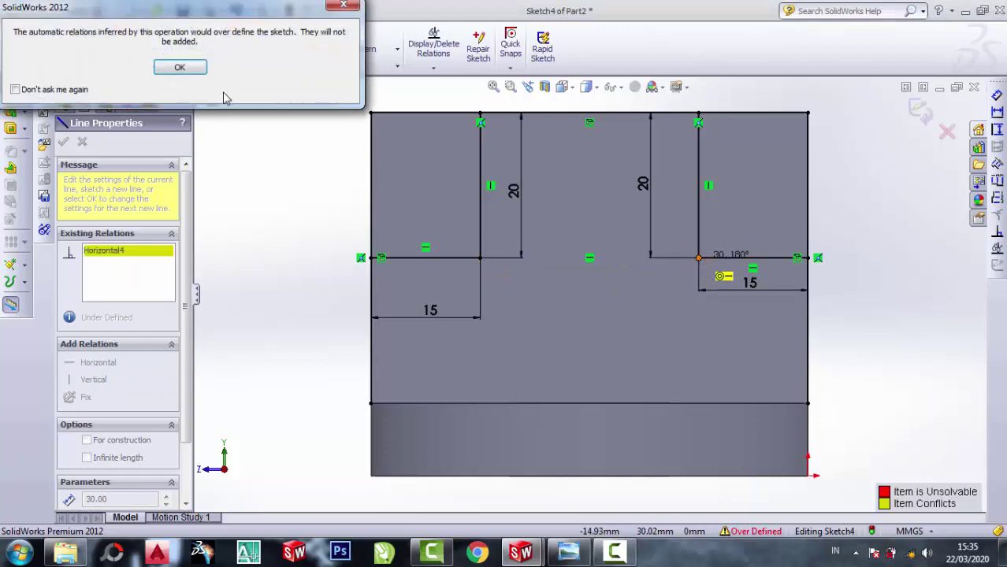
{"action": "left_click", "coordinate": [189, 69]}
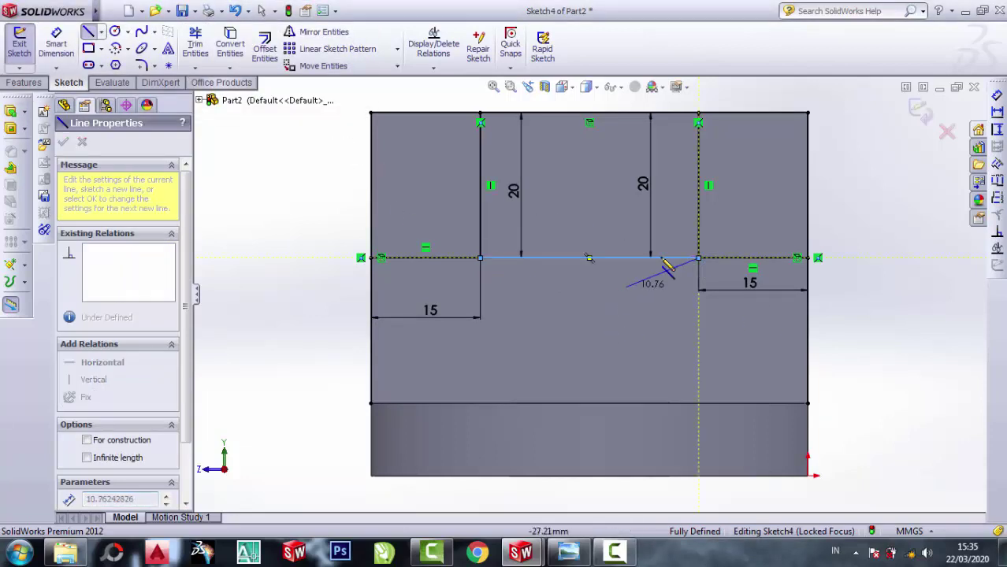
{"action": "key", "text": "Escape"}
{"action": "key", "text": "Escape"}
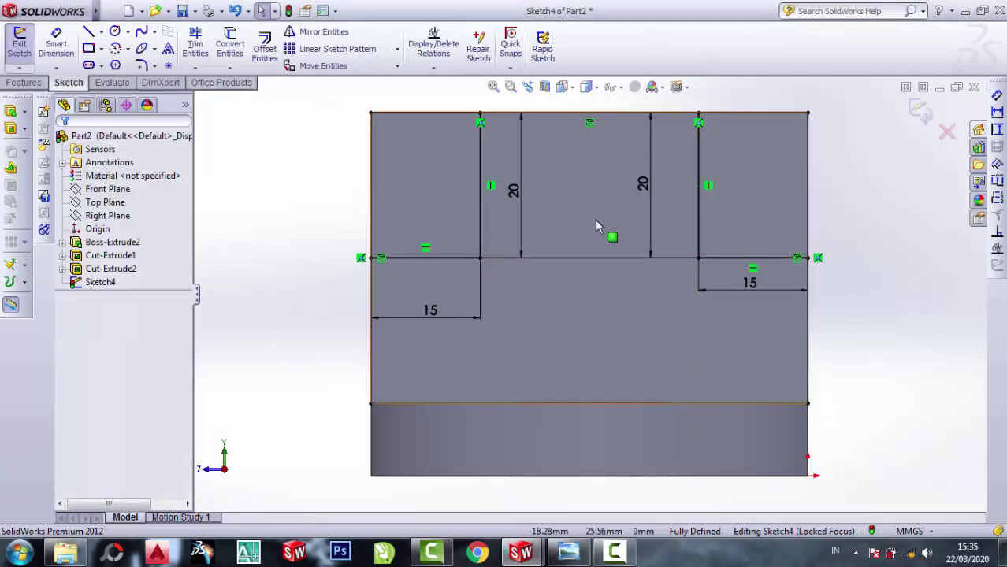
Power-trim the top line segment between the two verticals.
{"action": "left_click", "coordinate": [195, 44]}
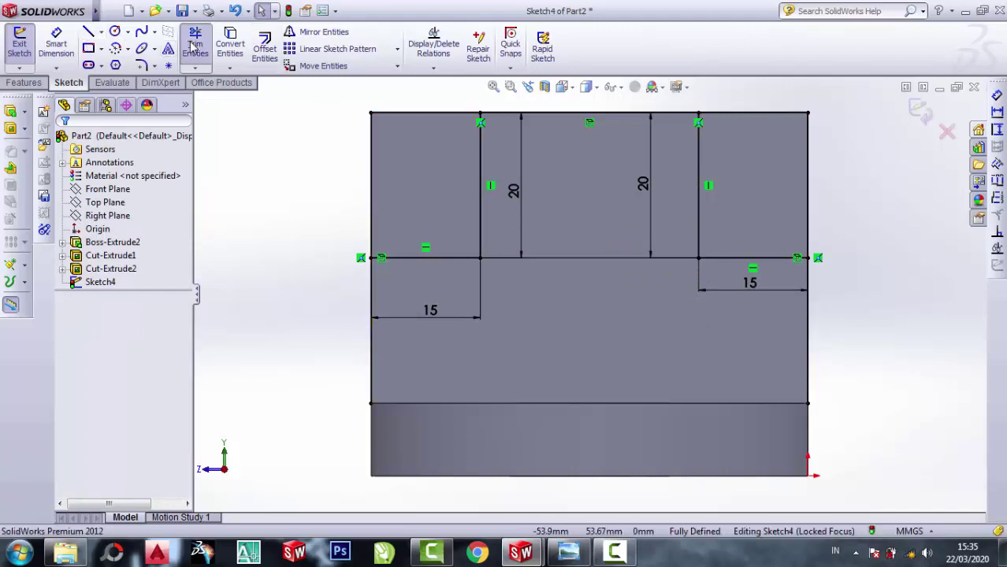
{"action": "left_click_drag", "start_coordinate": [570, 151], "coordinate": [549, 145]}
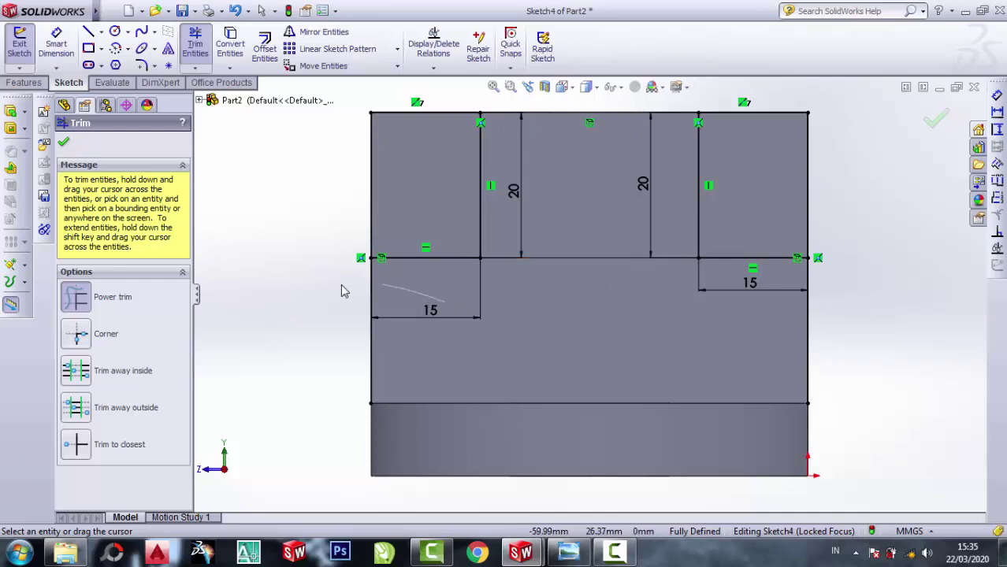
{"action": "left_click_drag", "start_coordinate": [486, 330], "coordinate": [846, 308]}
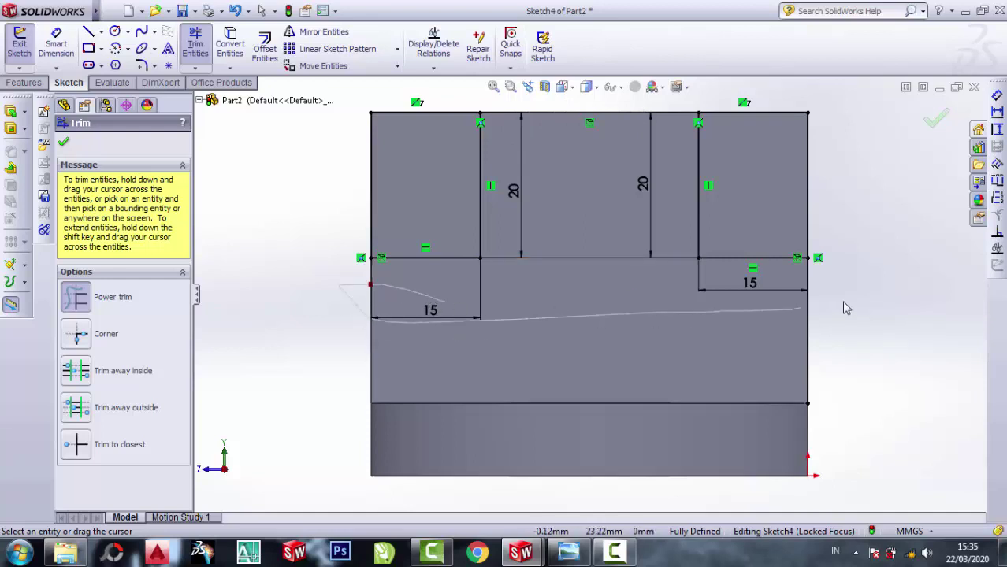
{"action": "left_click", "coordinate": [63, 143]}
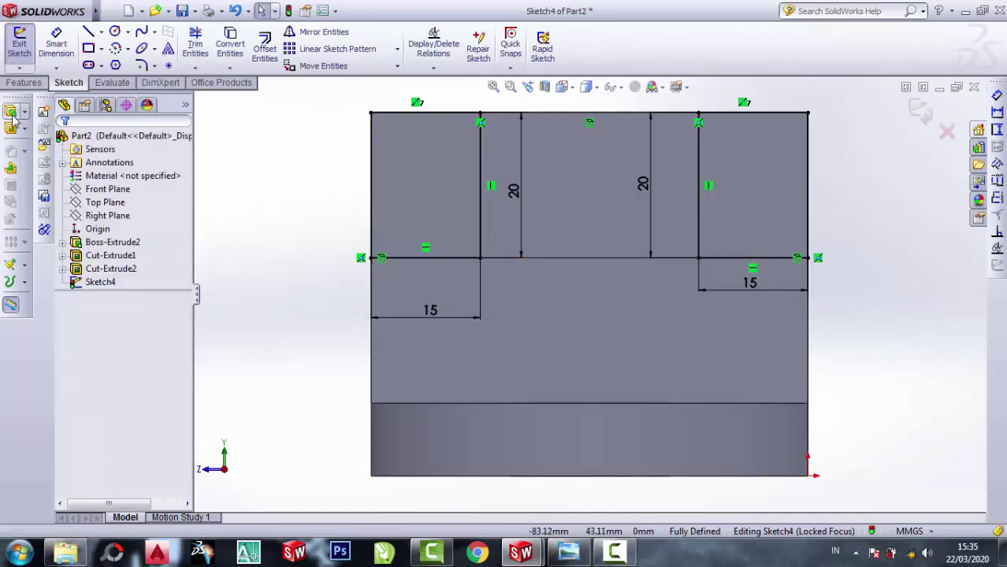
{"action": "left_click", "coordinate": [12, 131]}
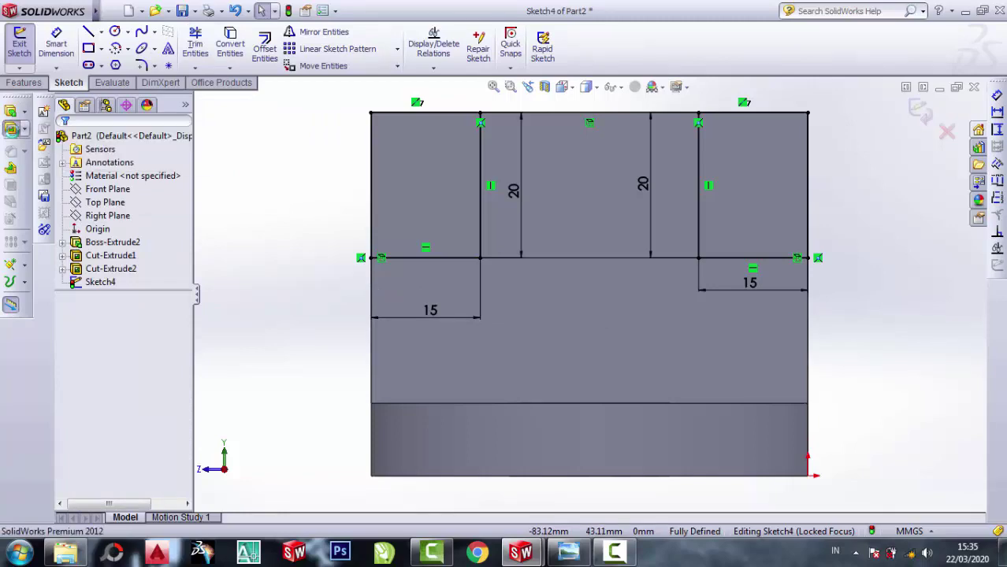
Extrude-cut the middle region between the two 20 mm verticals Blind 60 mm.
{"action": "left_click", "coordinate": [561, 185]}
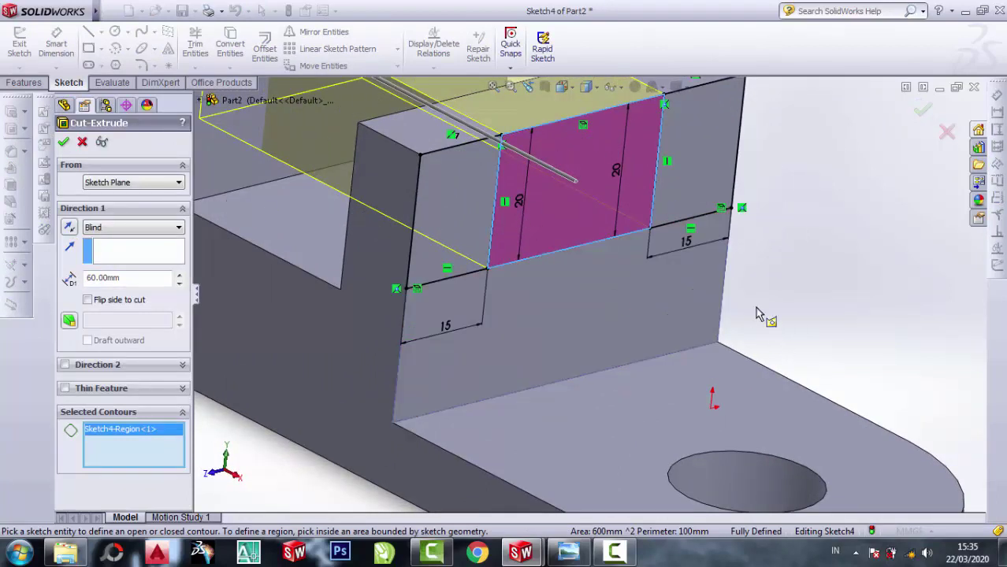
{"action": "scroll", "coordinate": [740, 299], "scroll_direction": "up", "scroll_amount": 2}
{"action": "scroll", "coordinate": [724, 283], "scroll_direction": "up", "scroll_amount": 2}
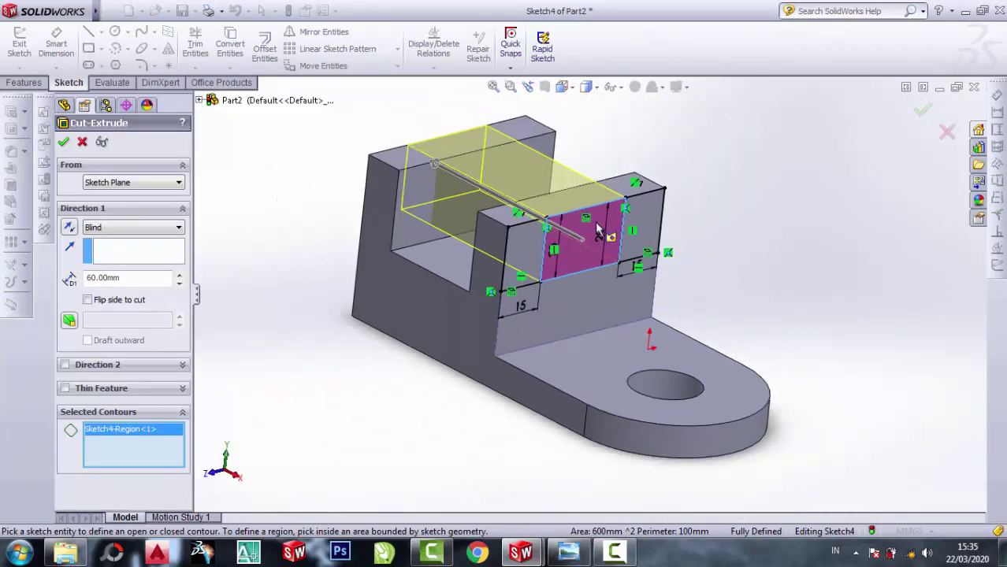
{"action": "left_click", "coordinate": [64, 142]}
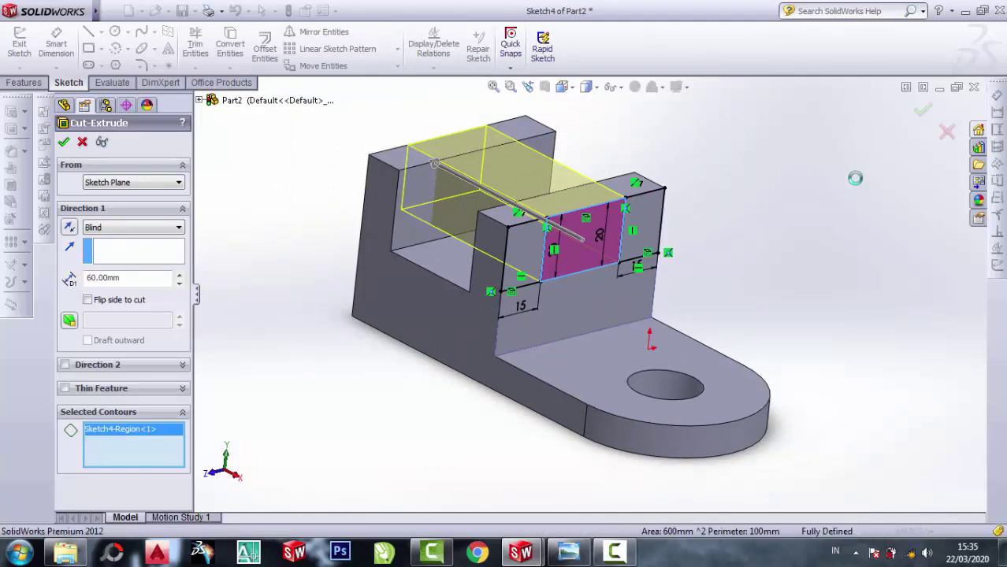
{"action": "mouse_move", "coordinate": [638, 150]}
{"action": "middle_mouse_down"}
{"action": "mouse_move", "coordinate": [619, 164]}
{"action": "mouse_move", "coordinate": [696, 139]}
{"action": "middle_mouse_up"}
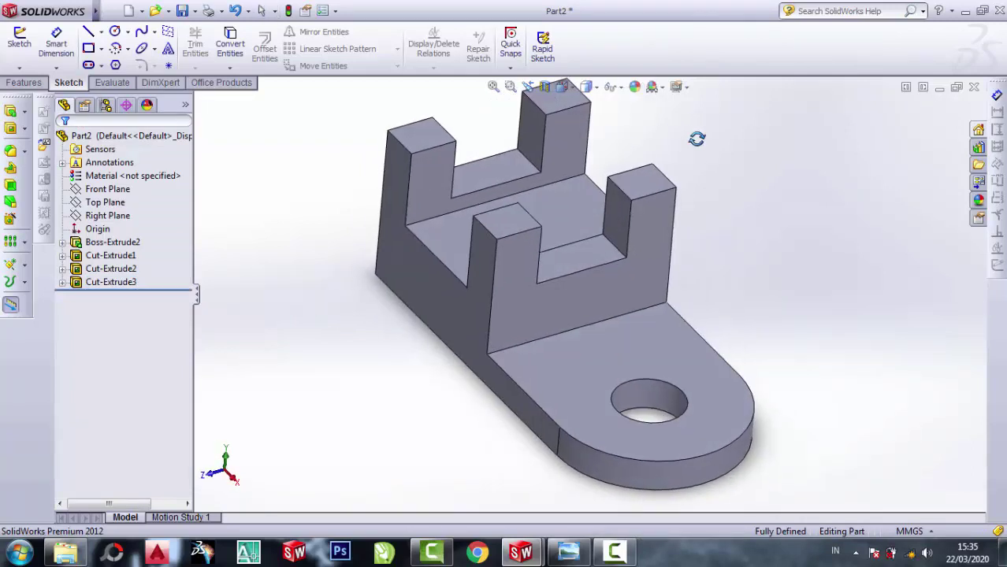
{"action": "scroll", "coordinate": [790, 136], "scroll_direction": "down", "scroll_amount": 2}
{"action": "scroll", "coordinate": [751, 144], "scroll_direction": "down", "scroll_amount": 1}
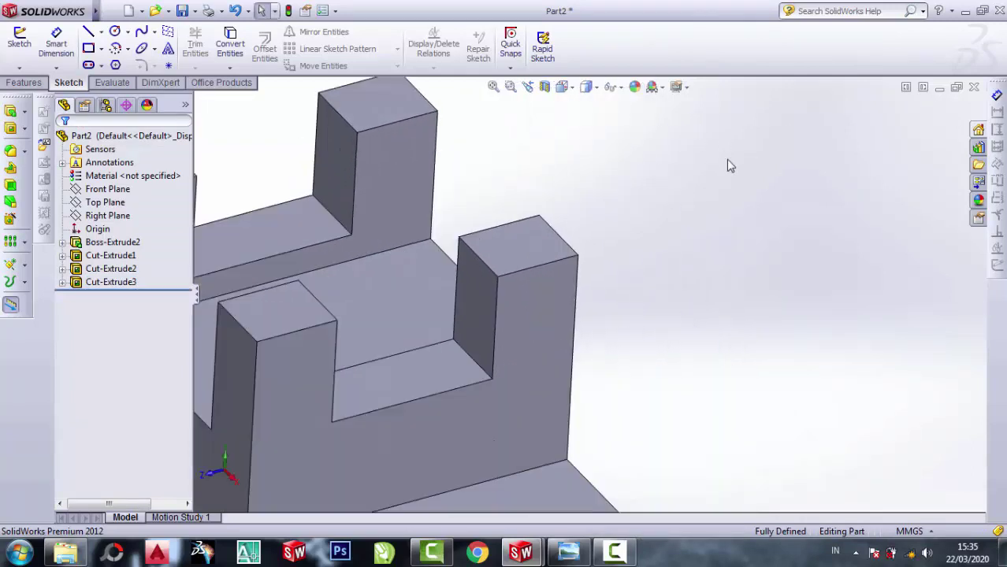
{"action": "scroll", "coordinate": [726, 159], "scroll_direction": "up", "scroll_amount": 2}
{"action": "scroll", "coordinate": [715, 221], "scroll_direction": "up", "scroll_amount": 2}
{"action": "scroll", "coordinate": [705, 272], "scroll_direction": "up", "scroll_amount": 2}
{"action": "scroll", "coordinate": [703, 282], "scroll_direction": "down", "scroll_amount": 1}
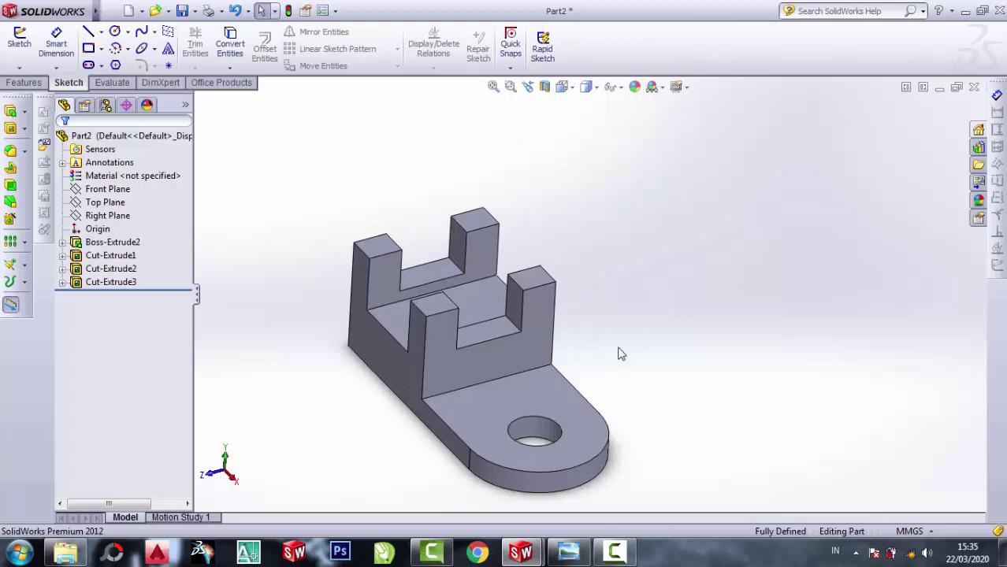
{"action": "scroll", "coordinate": [620, 351], "scroll_direction": "down", "scroll_amount": 1}
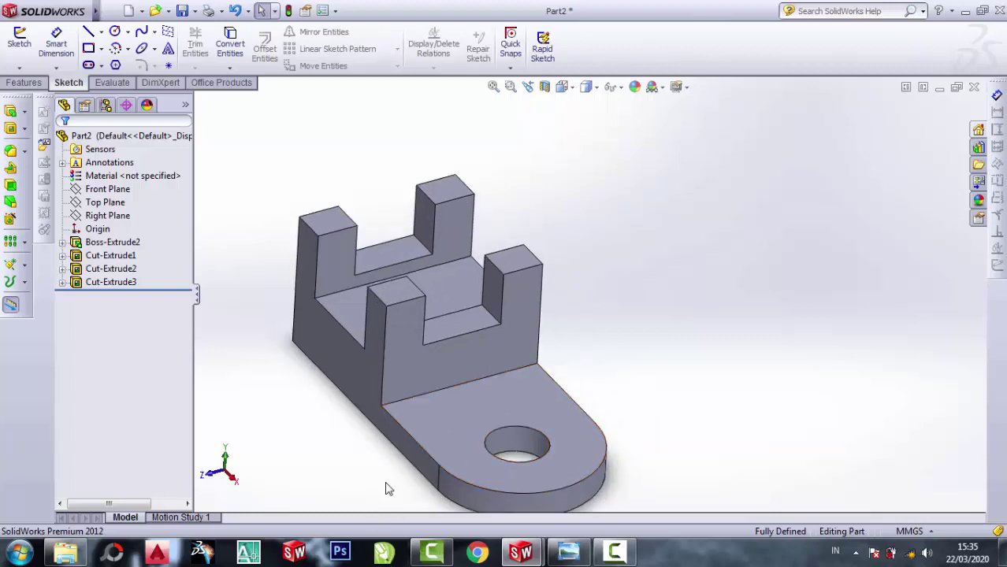
{"action": "scroll", "coordinate": [389, 489], "scroll_direction": "down", "scroll_amount": 1}
{"action": "scroll", "coordinate": [733, 368], "scroll_direction": "down", "scroll_amount": 1}
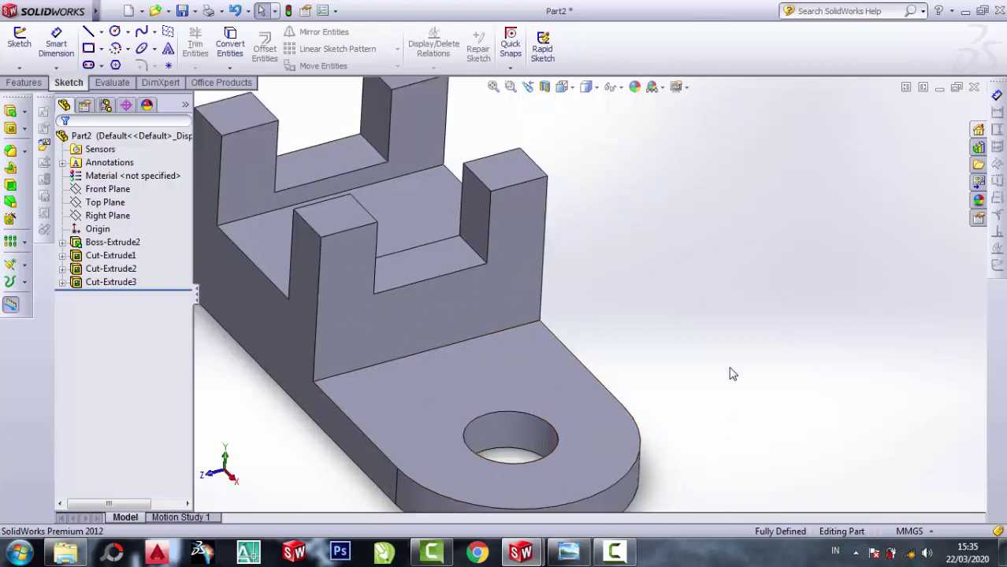
{"action": "scroll", "coordinate": [730, 370], "scroll_direction": "up", "scroll_amount": 1}
{"action": "left_click", "coordinate": [570, 553]}
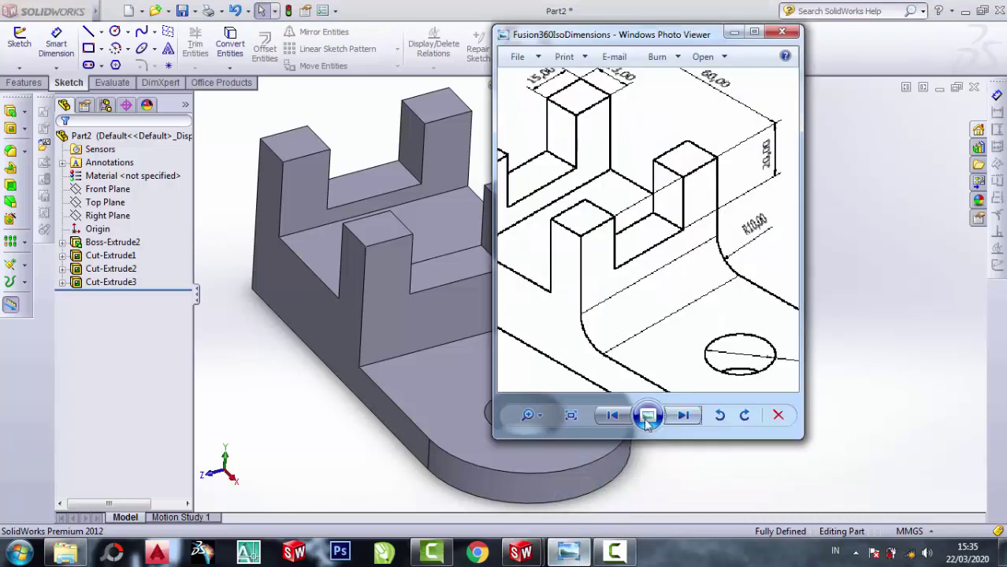
{"action": "scroll", "coordinate": [669, 220], "scroll_direction": "up", "scroll_amount": 2}
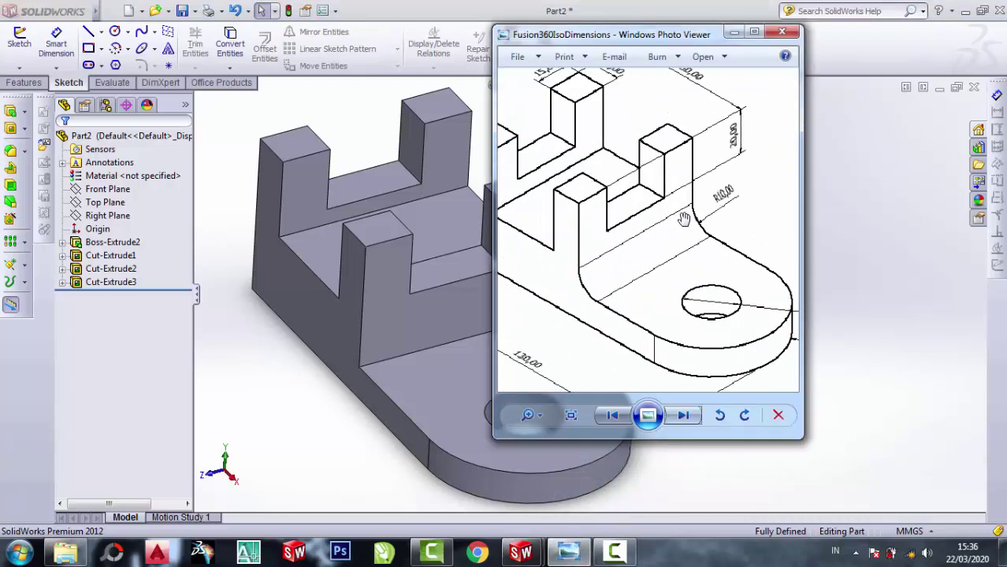
{"action": "scroll", "coordinate": [731, 214], "scroll_direction": "up", "scroll_amount": 1}
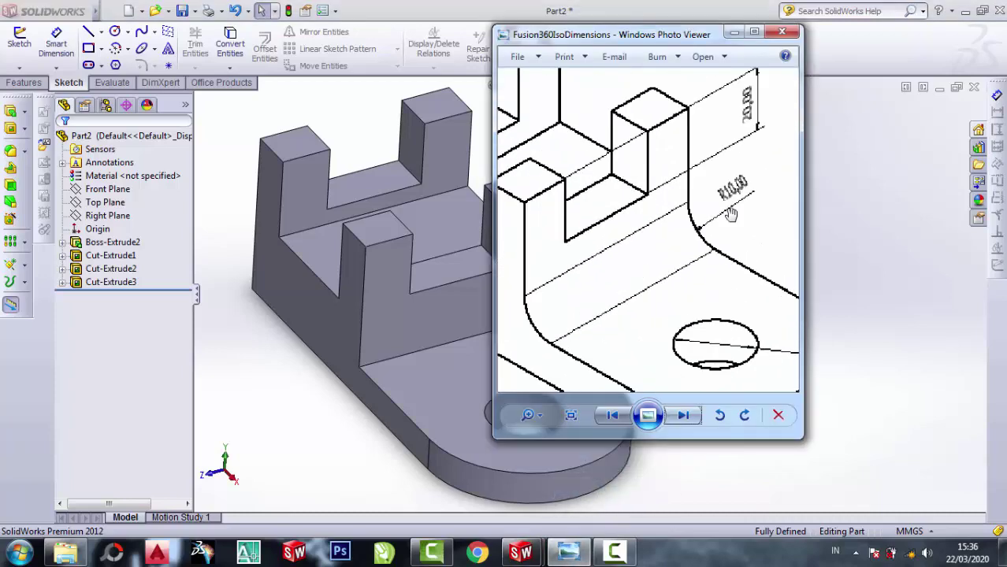
{"action": "left_click", "coordinate": [734, 35]}
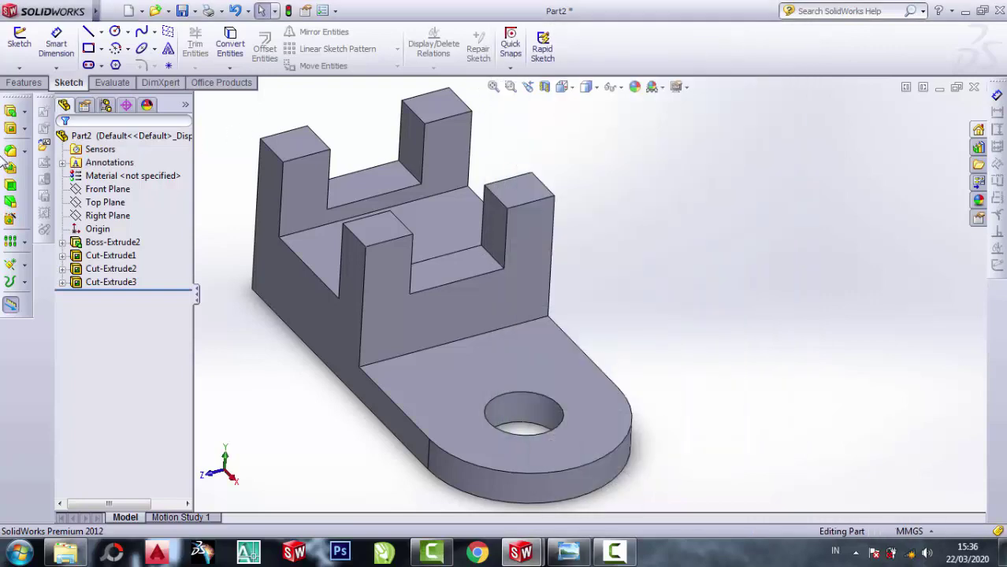
Fillet the inner edge between the upright wall and the base with radius 10 mm.
{"action": "left_click", "coordinate": [10, 152]}
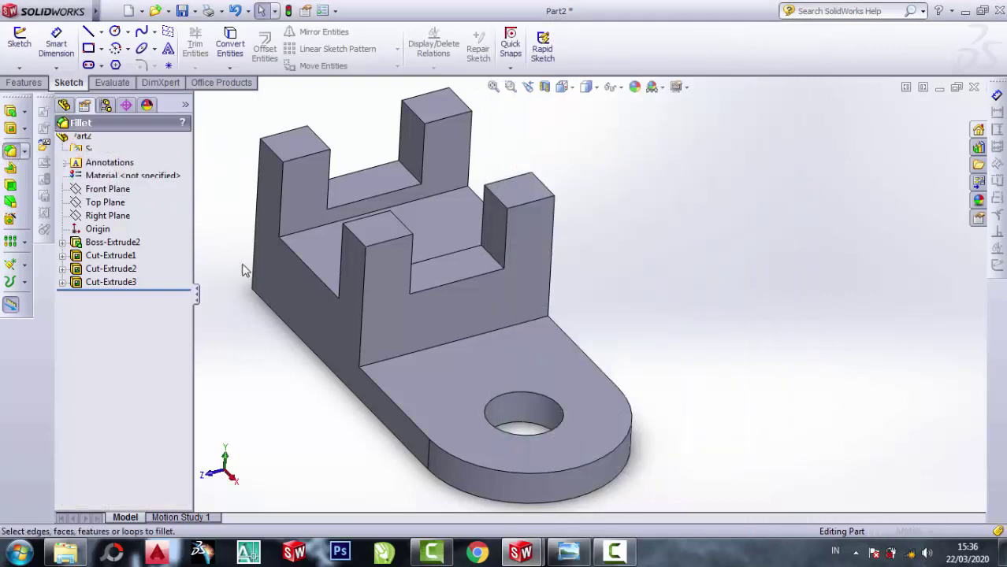
{"action": "left_click", "coordinate": [461, 347]}
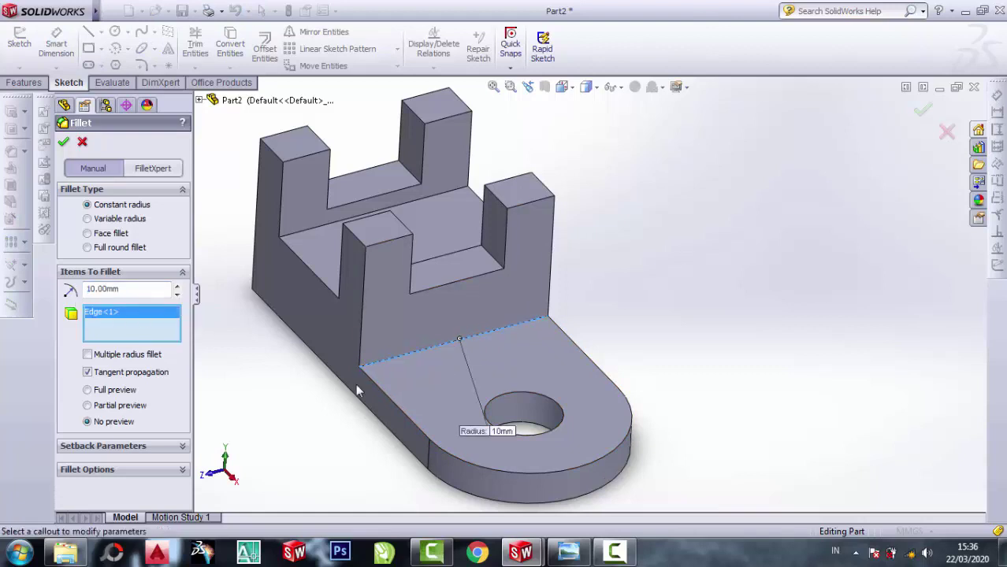
{"action": "left_click", "coordinate": [570, 551]}
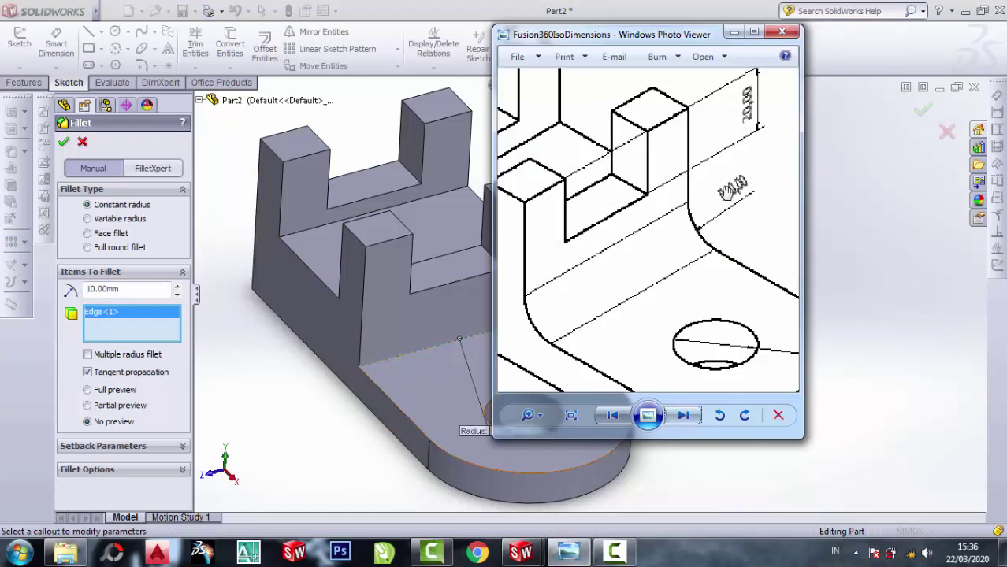
{"action": "left_click", "coordinate": [733, 33]}
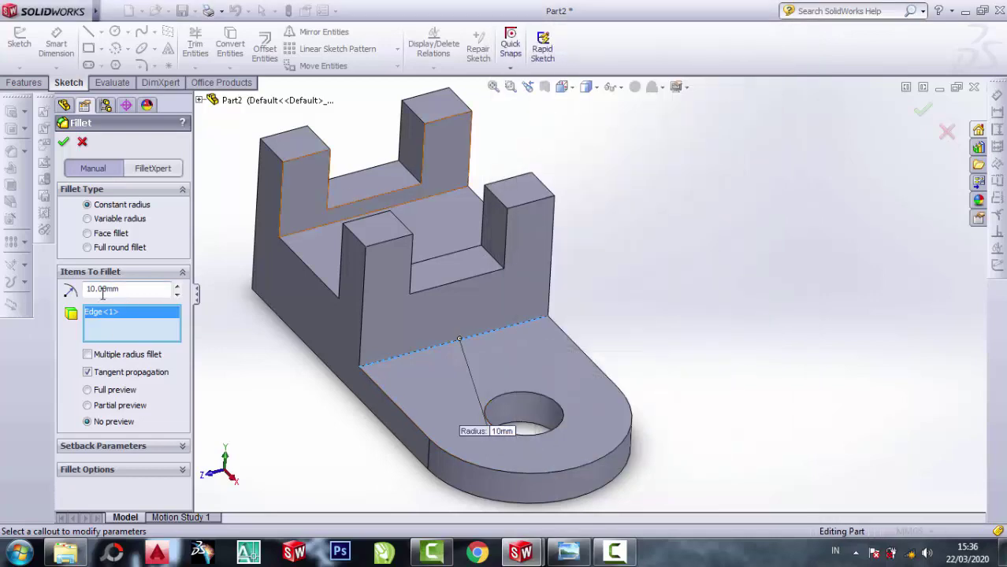
{"action": "left_click", "coordinate": [63, 142]}
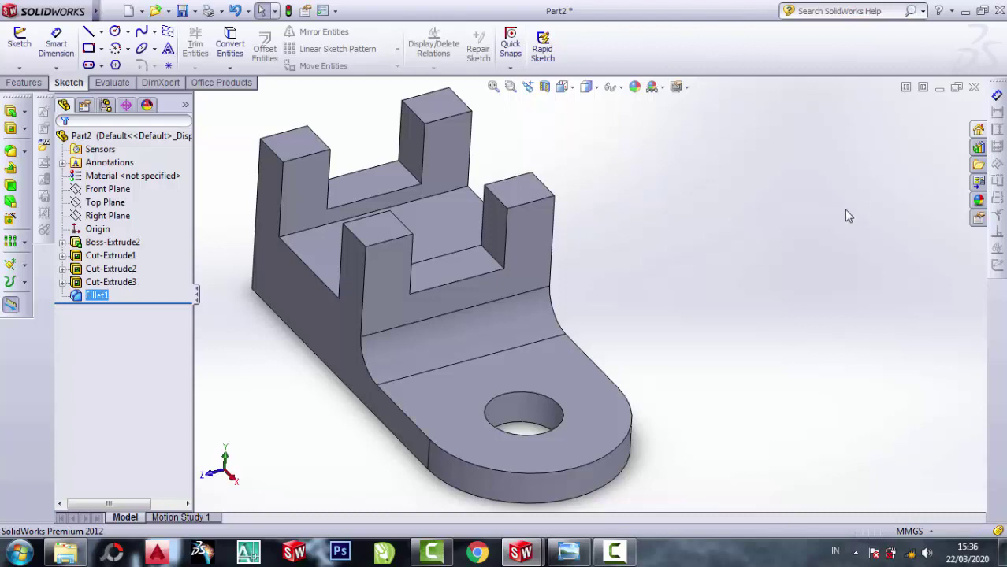
Orbit around the filleted part, then bring the isometric reference drawing up beside it.
{"action": "mouse_move", "coordinate": [420, 466]}
{"action": "middle_mouse_down"}
{"action": "mouse_move", "coordinate": [416, 444]}
{"action": "mouse_move", "coordinate": [549, 486]}
{"action": "mouse_move", "coordinate": [317, 449]}
{"action": "mouse_move", "coordinate": [472, 466]}
{"action": "mouse_move", "coordinate": [438, 466]}
{"action": "mouse_move", "coordinate": [430, 483]}
{"action": "mouse_move", "coordinate": [427, 370]}
{"action": "middle_mouse_up"}
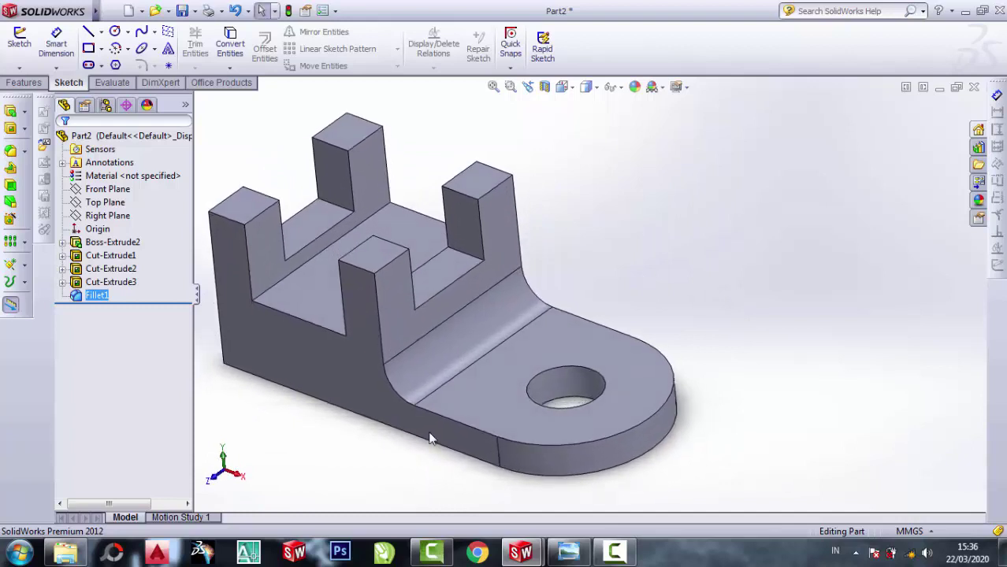
{"action": "middle_click_drag", "start_coordinate": [378, 157], "coordinate": [382, 153]}
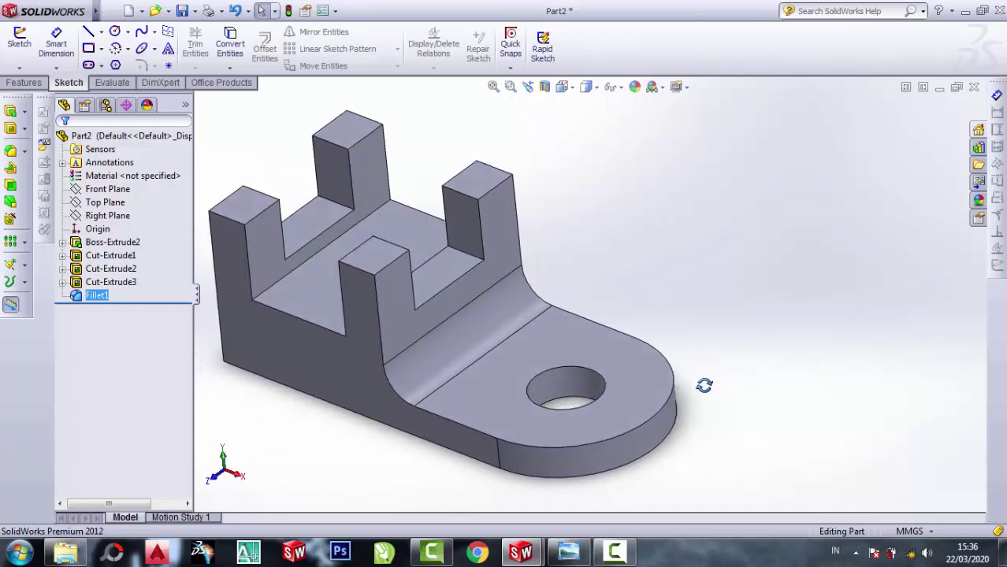
{"action": "mouse_move", "coordinate": [704, 385]}
{"action": "middle_mouse_down"}
{"action": "mouse_move", "coordinate": [288, 160]}
{"action": "mouse_move", "coordinate": [288, 134]}
{"action": "mouse_move", "coordinate": [294, 129]}
{"action": "mouse_move", "coordinate": [341, 161]}
{"action": "middle_mouse_up"}
{"action": "left_click", "coordinate": [568, 551]}
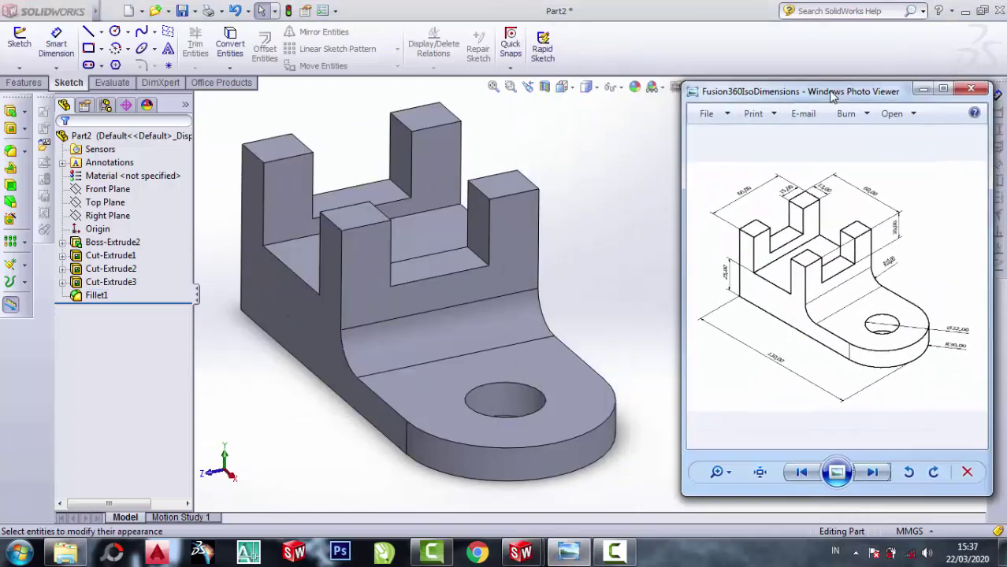
{"action": "left_click_drag", "start_coordinate": [833, 95], "coordinate": [790, 89]}
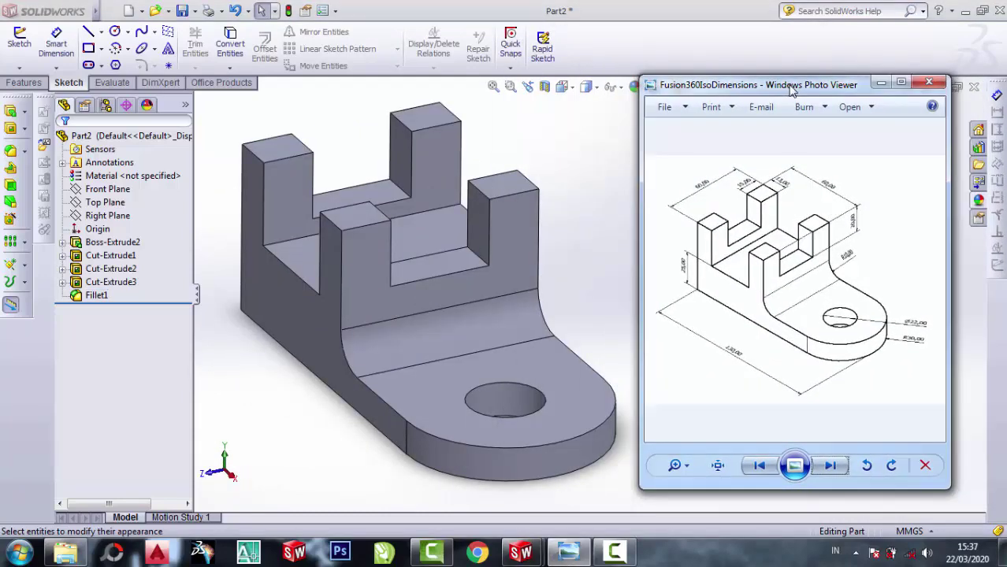